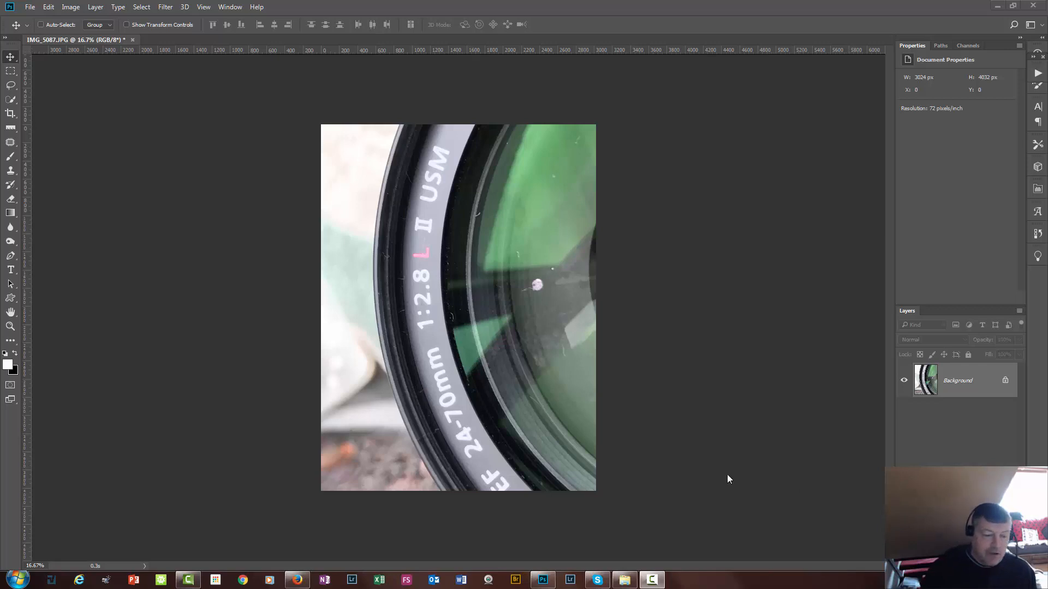
click(18, 581)
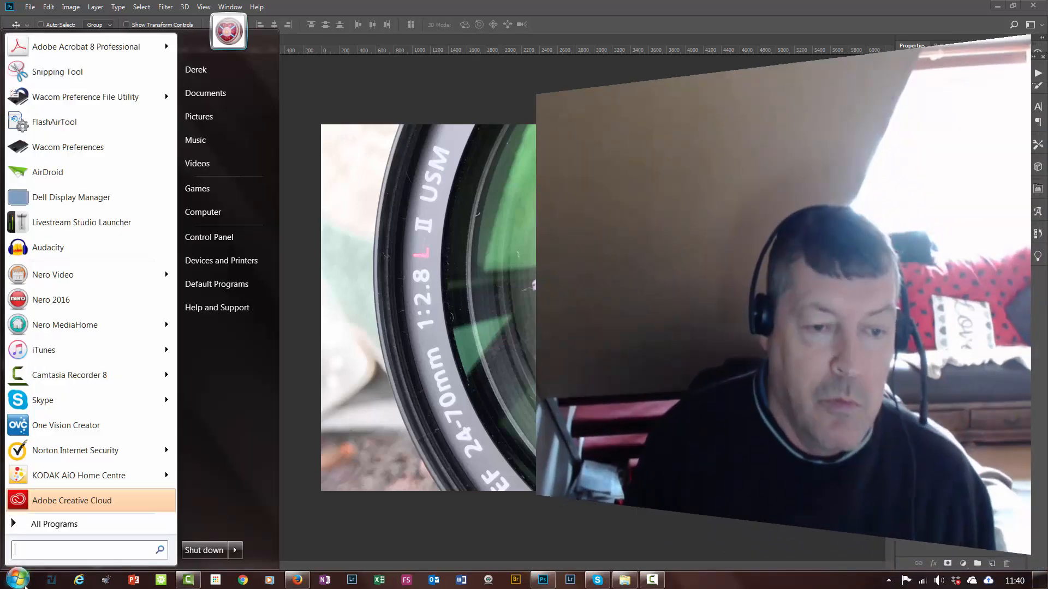
mouse_move(59, 274)
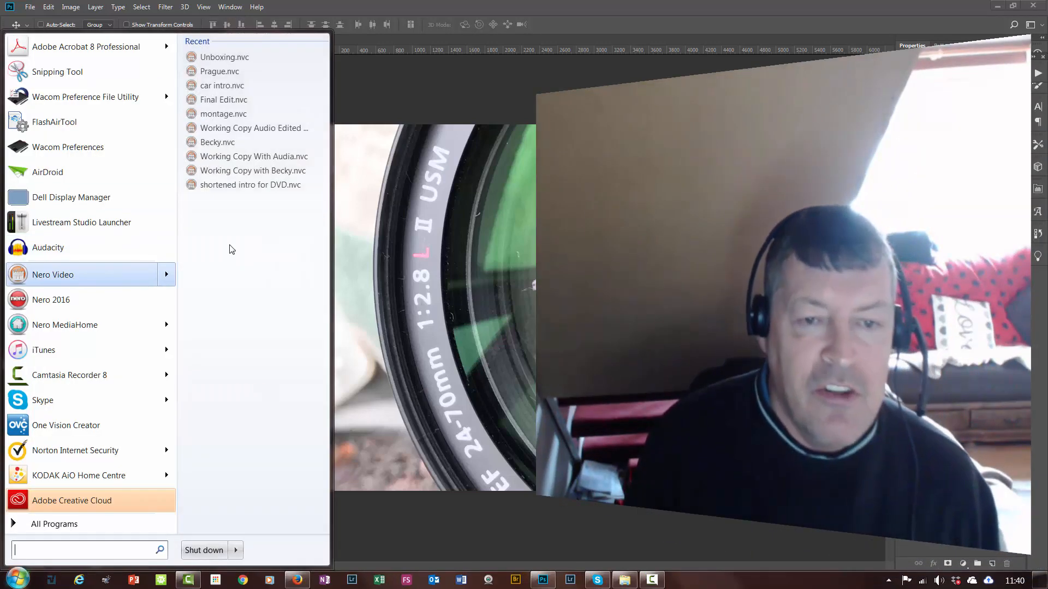
click(53, 278)
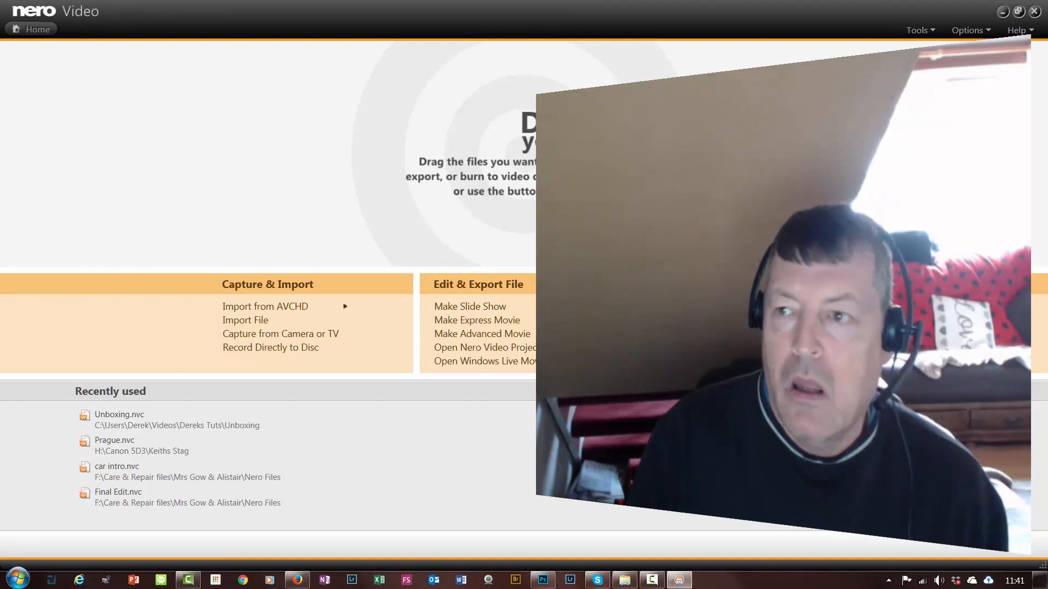
click(1037, 14)
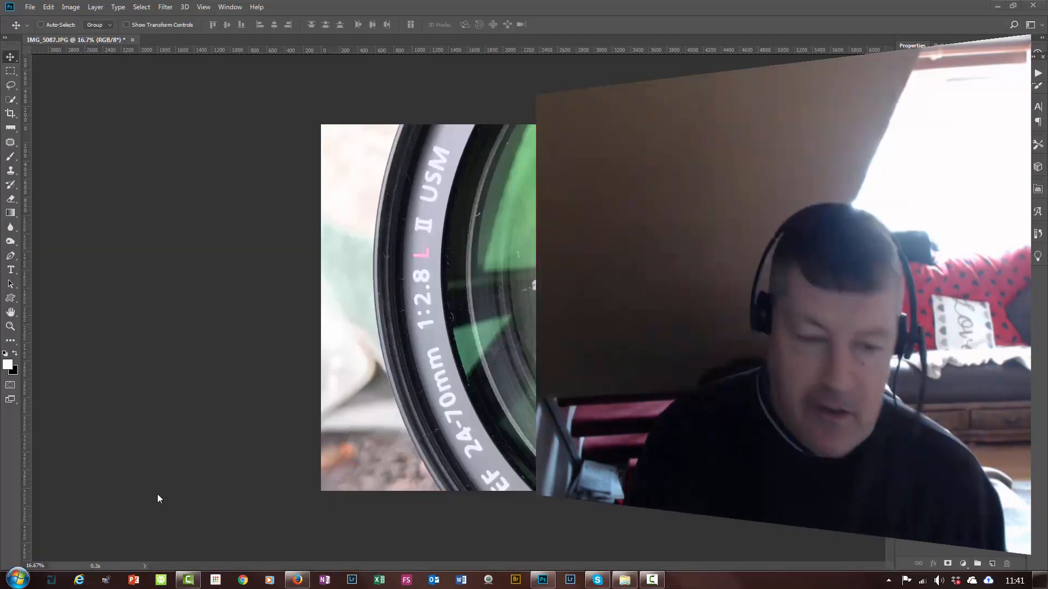
Launch Nero 2016 and open Nero Video at its home screen.
click(22, 582)
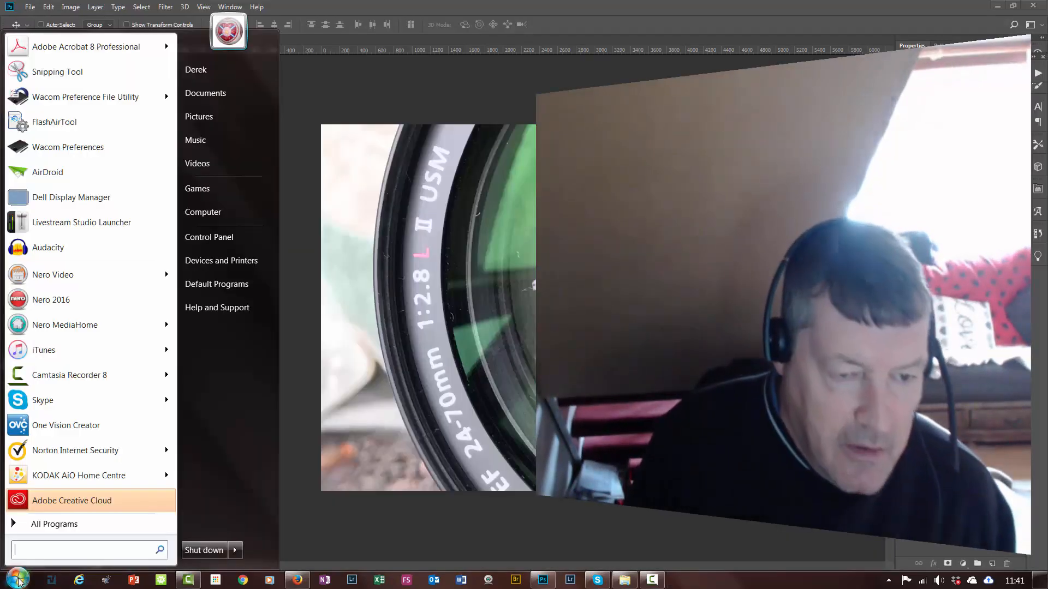
click(33, 301)
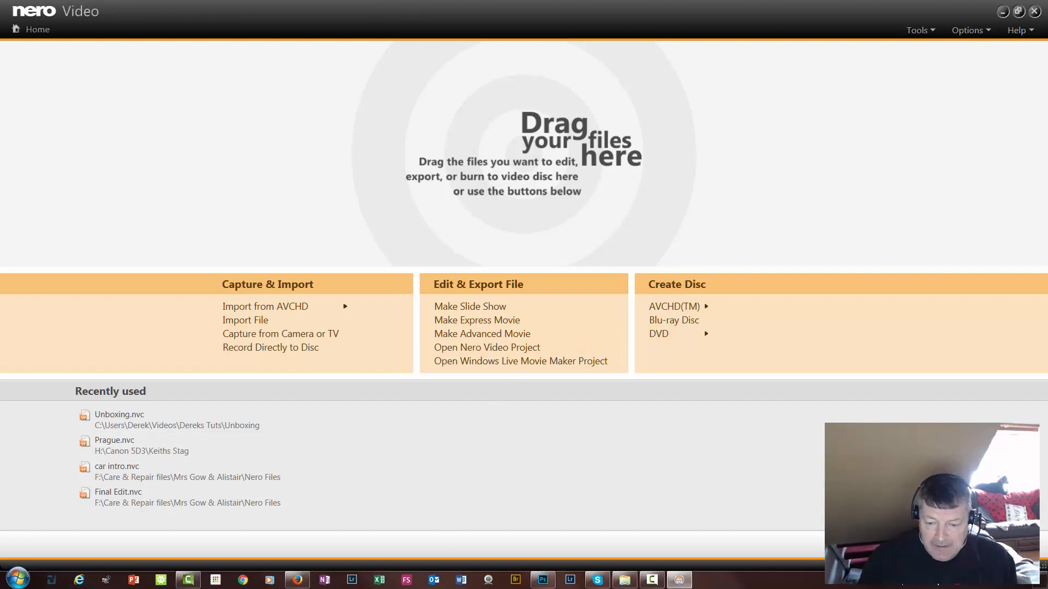
Switch to Photoshop, add a Curves adjustment layer above the Background, and brighten the photo with a curve point at input 110, output 184.
click(545, 585)
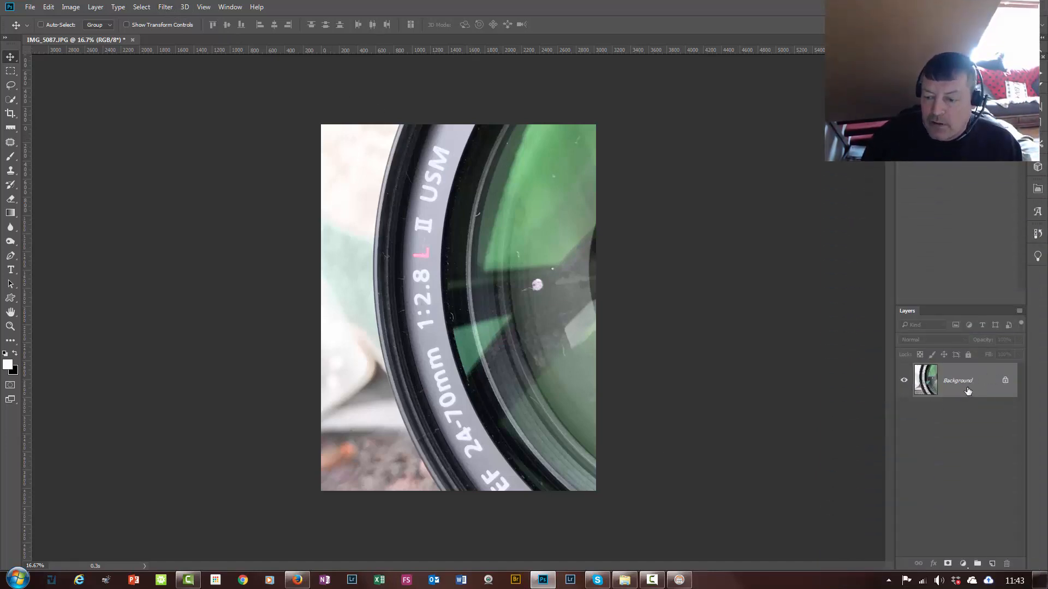
click(963, 563)
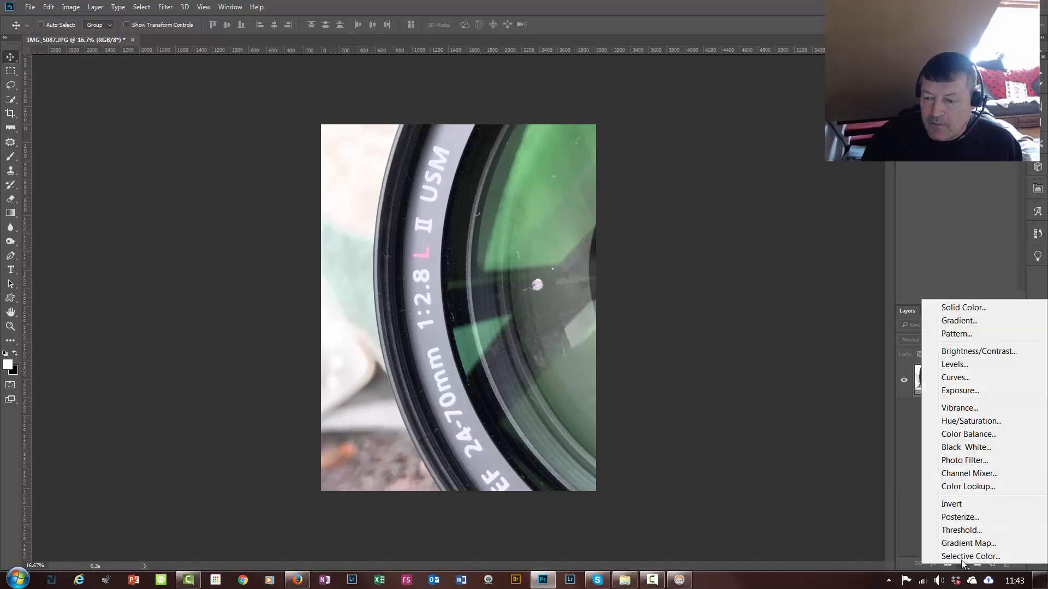
click(956, 377)
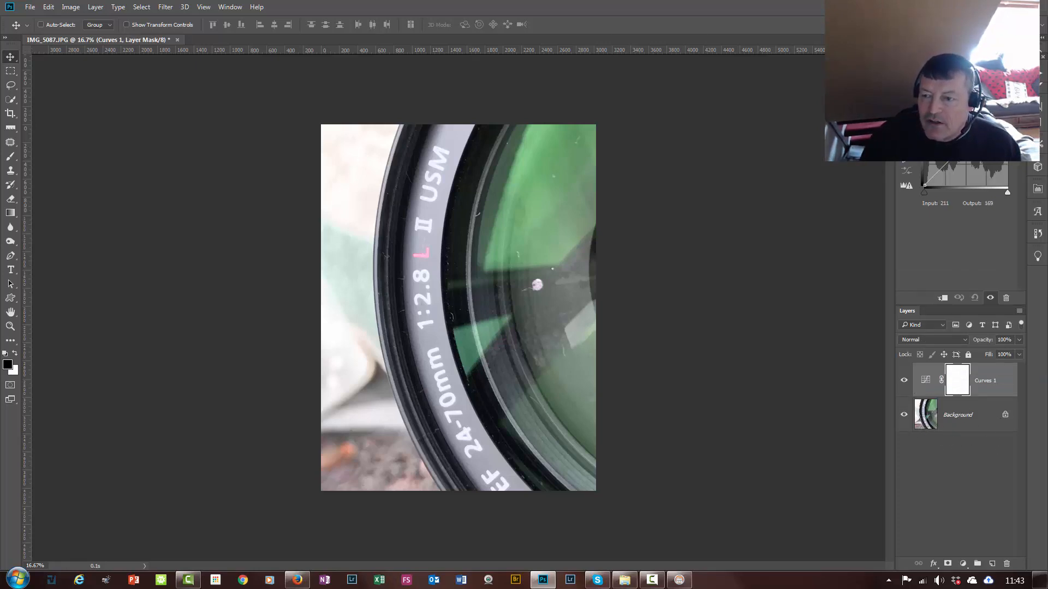
drag(962, 147, 960, 128)
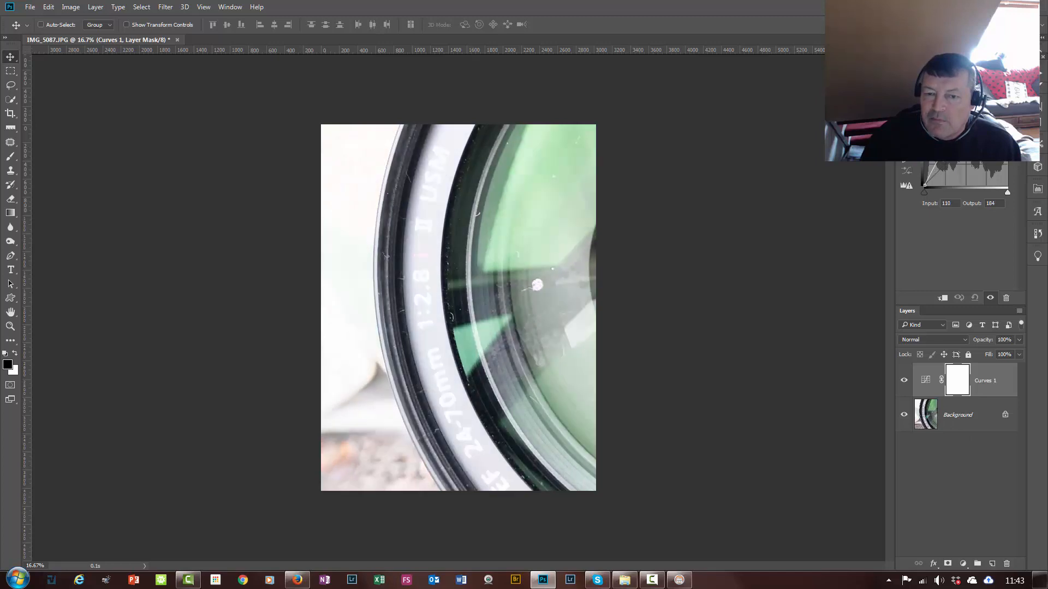
Toggle the Curves layer's visibility to compare the photo with and without the adjustment, leaving the layer hidden.
click(904, 381)
click(904, 381)
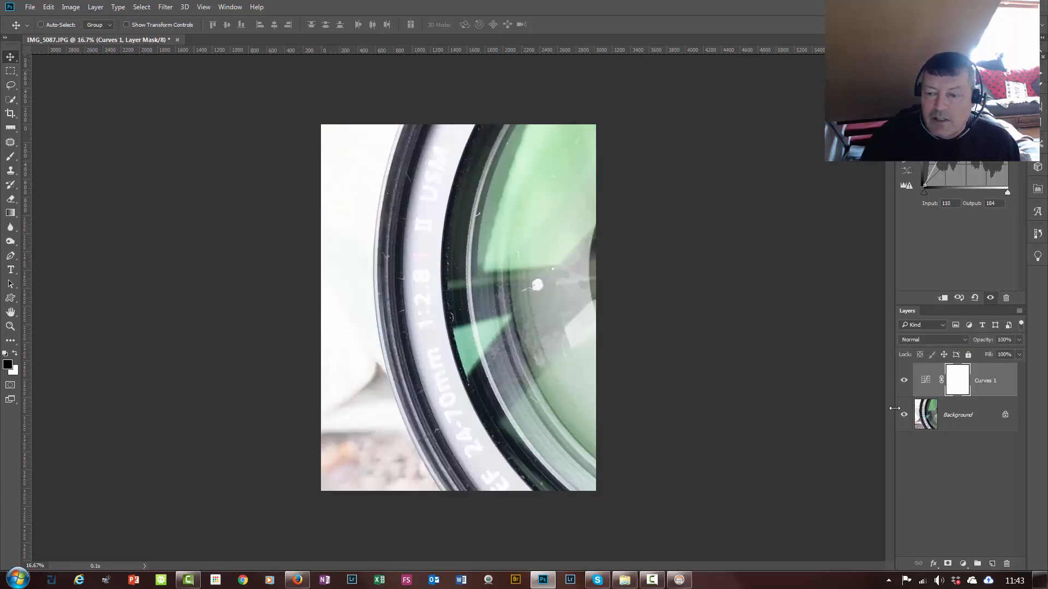
click(905, 381)
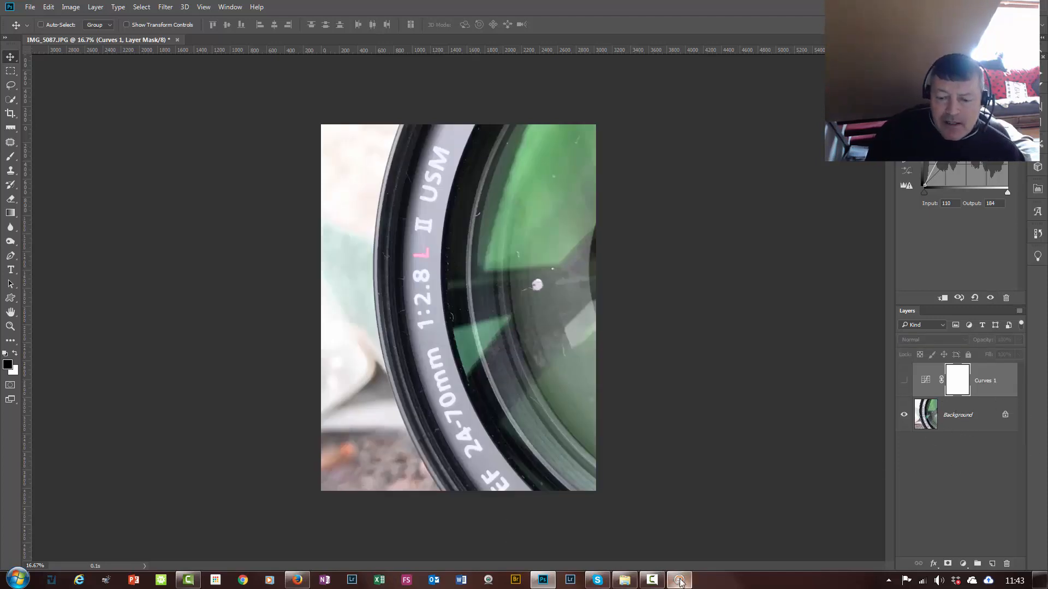
Switch to Nero Video and place the Flower Meadow clip at the start of the Video 2 track.
click(679, 580)
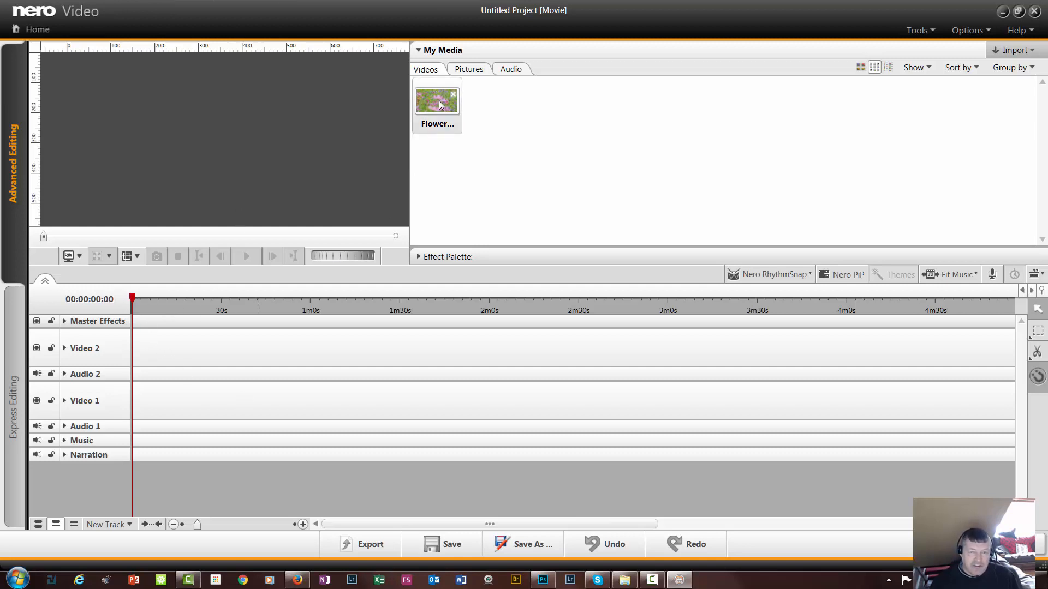
drag(439, 103, 117, 353)
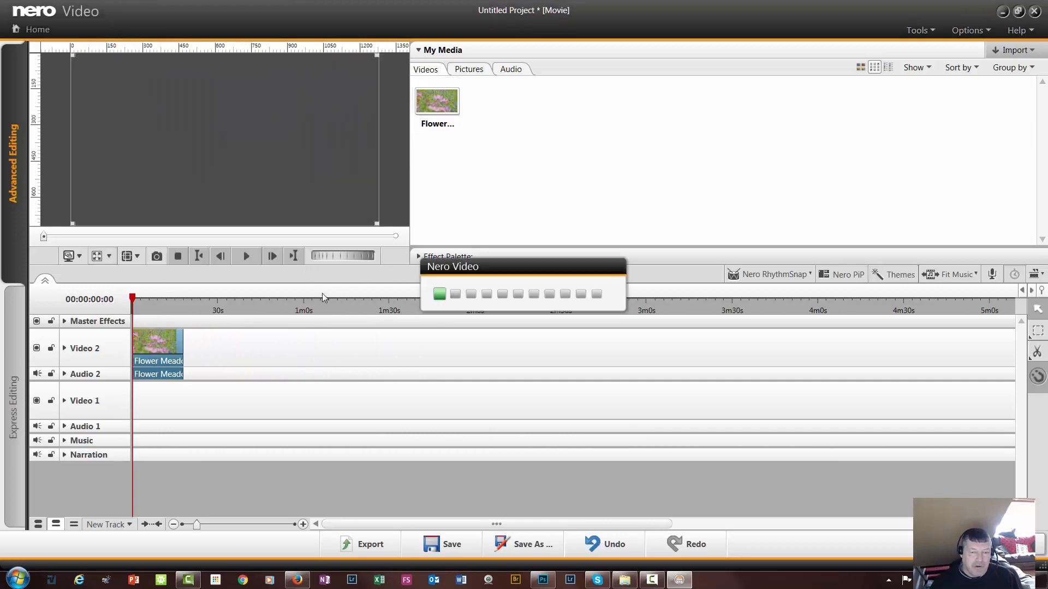
Play the Flower Meadow clip in the preview with pauses, then stop playback.
click(247, 256)
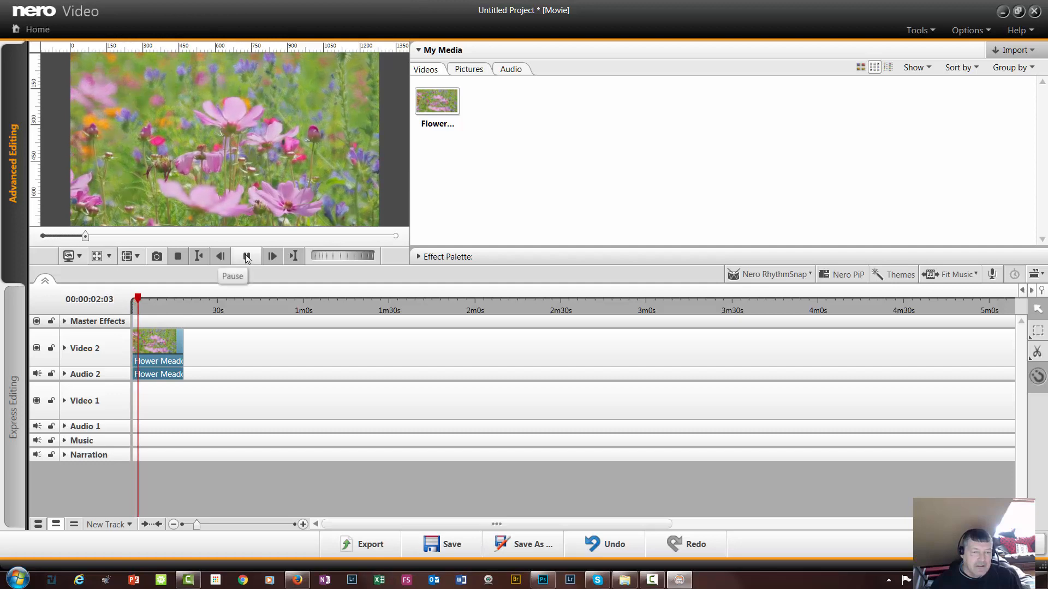
click(246, 256)
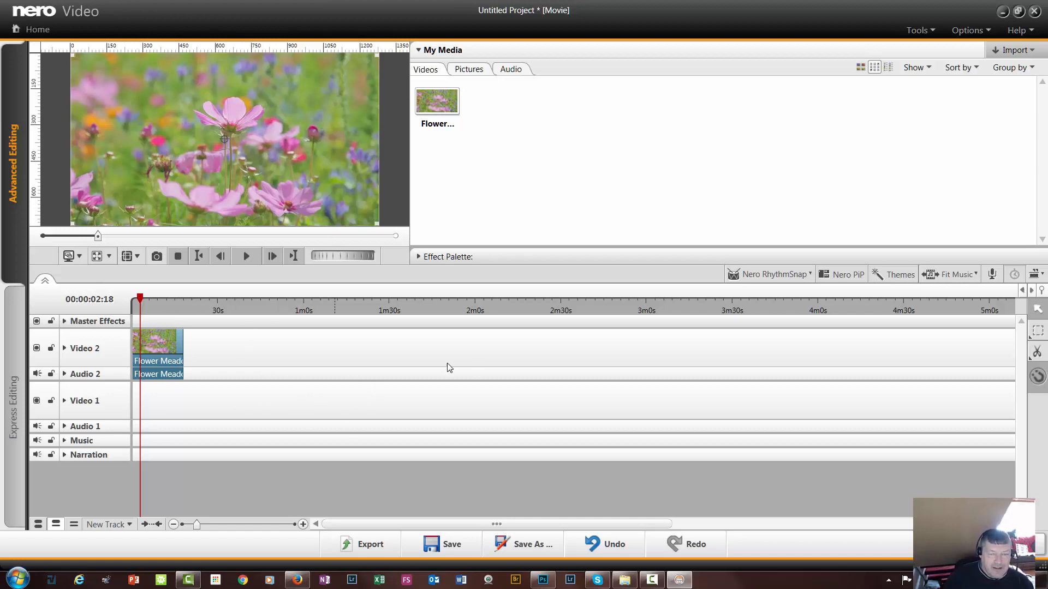
click(246, 256)
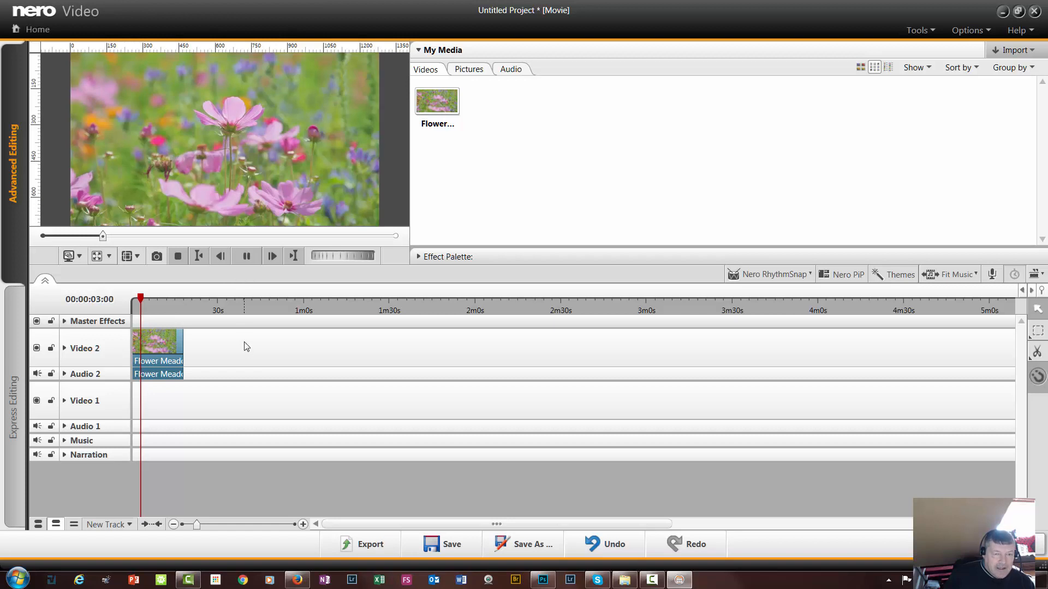
click(246, 256)
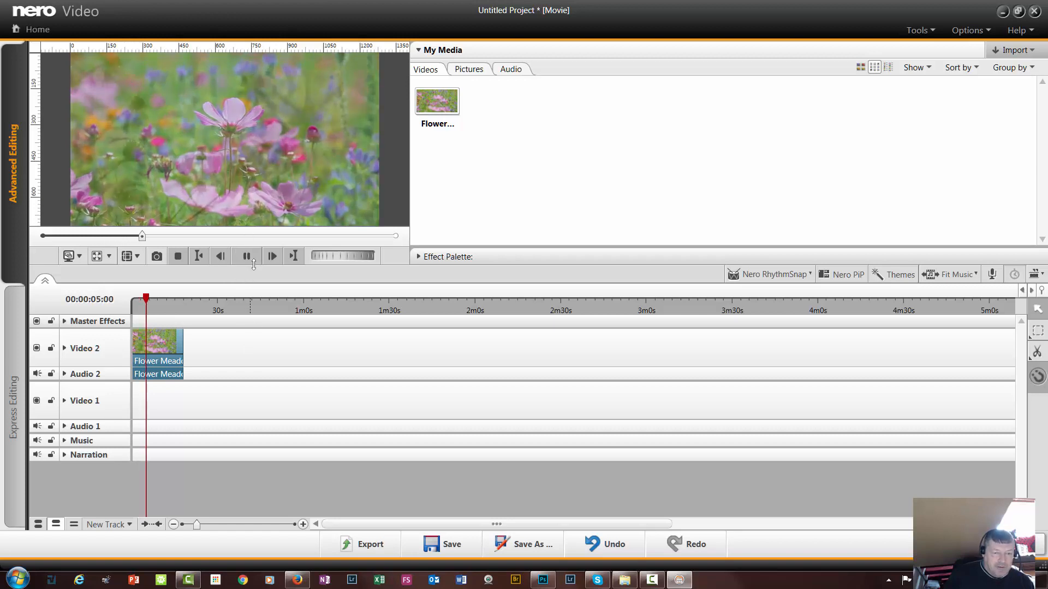
click(178, 256)
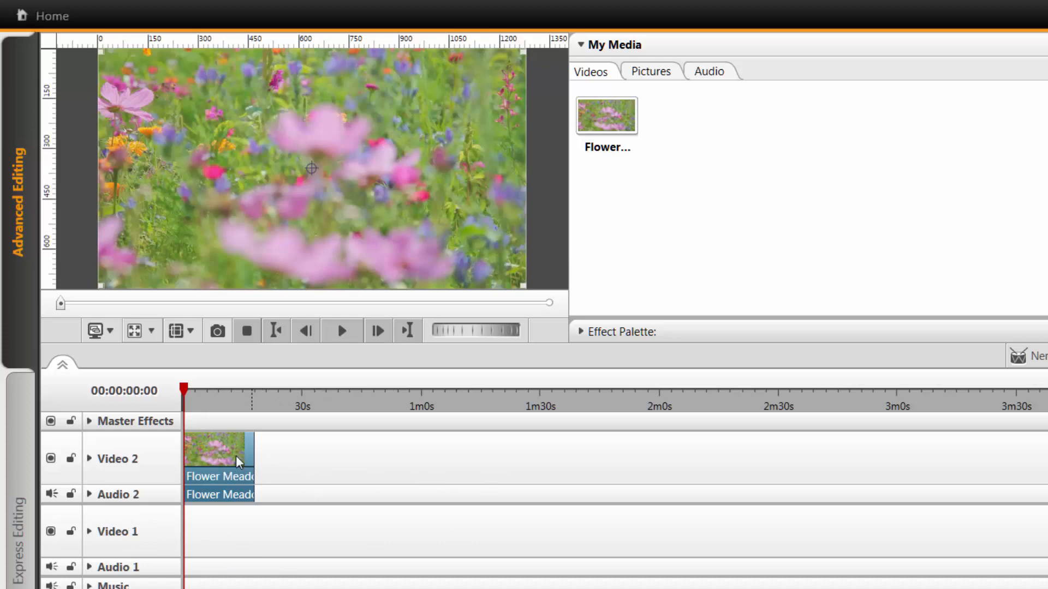
Slide the Flower Meadow clip along the Video 2 track and return it to the start of the timeline.
drag(226, 462, 280, 456)
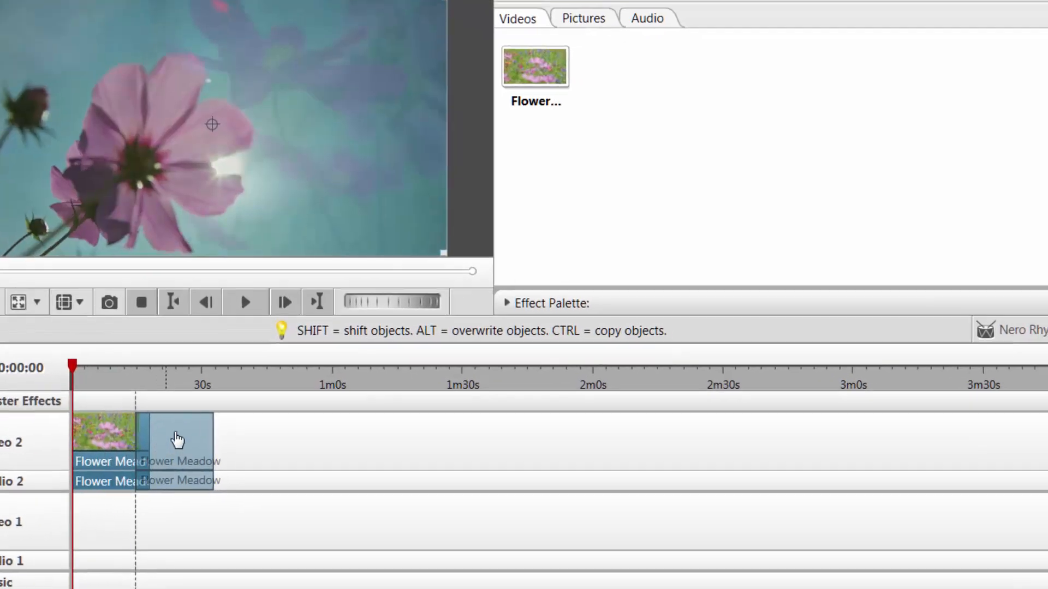
drag(178, 439, 211, 415)
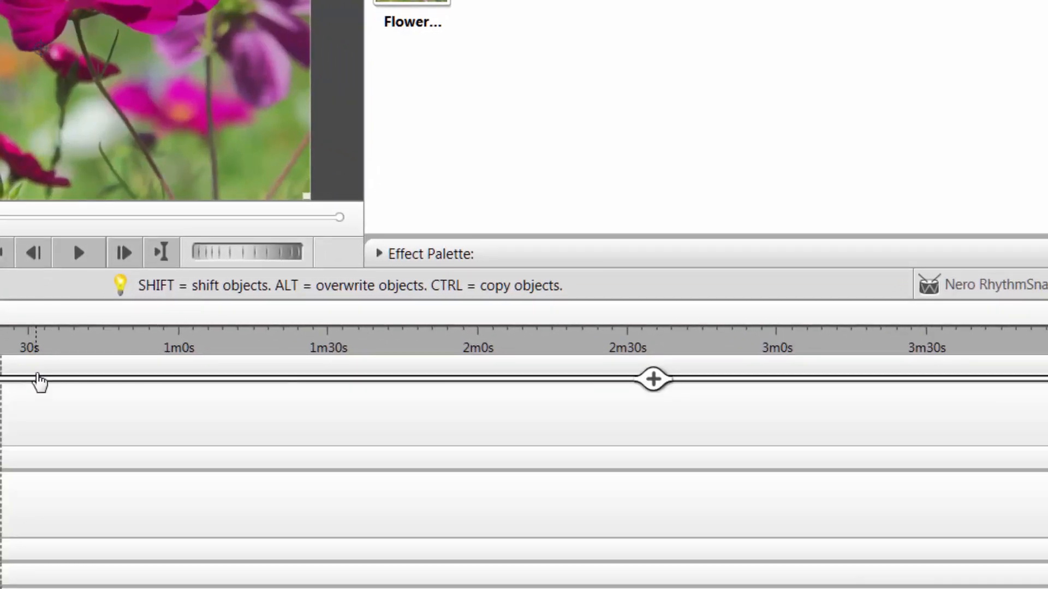
drag(38, 377, 211, 487)
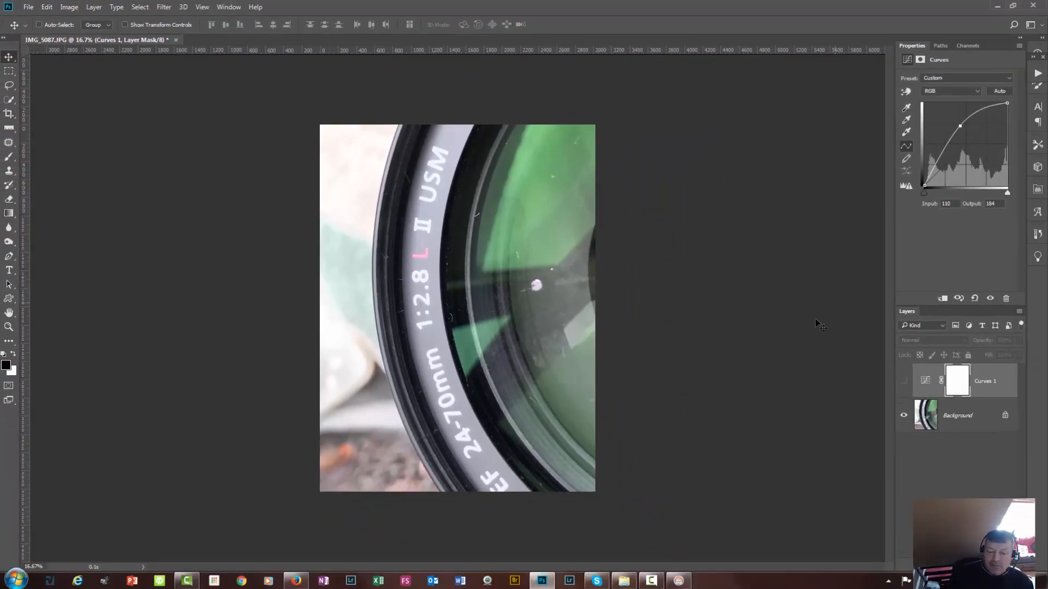
Switch to Firefox to view the freesound.org site, then minimize the browser.
click(296, 581)
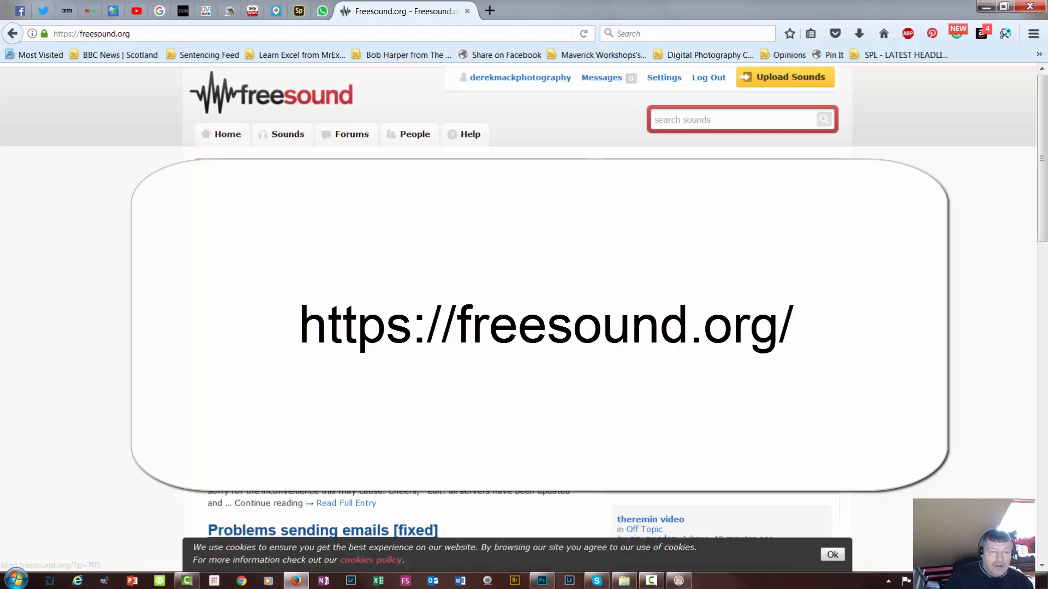
click(295, 580)
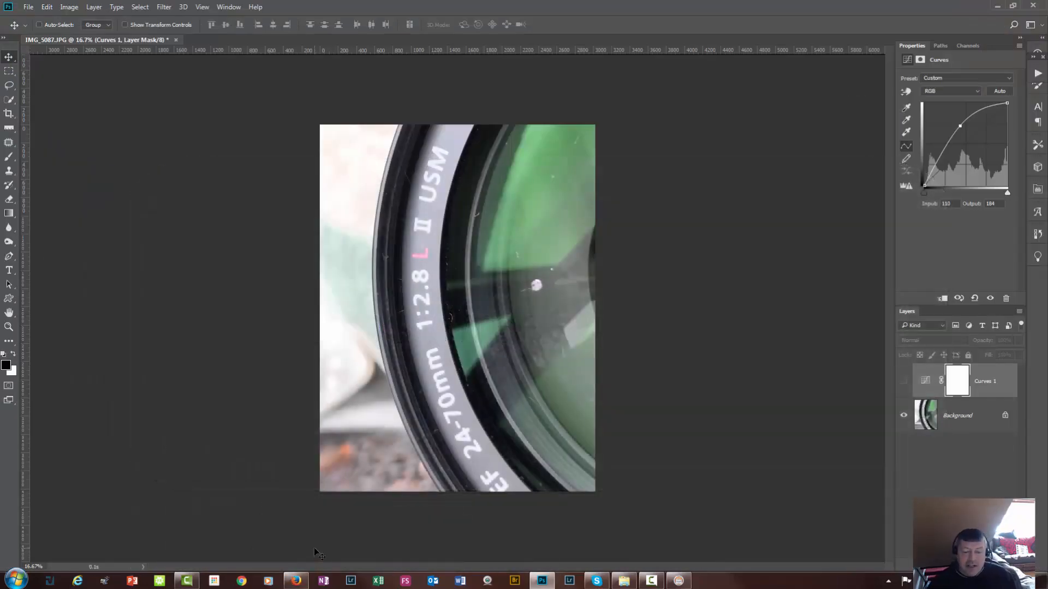
In Nero Video, move the Flower Meadow clip to the start of Video 1 and place the Dandelion picture at the start of Video 2.
click(679, 582)
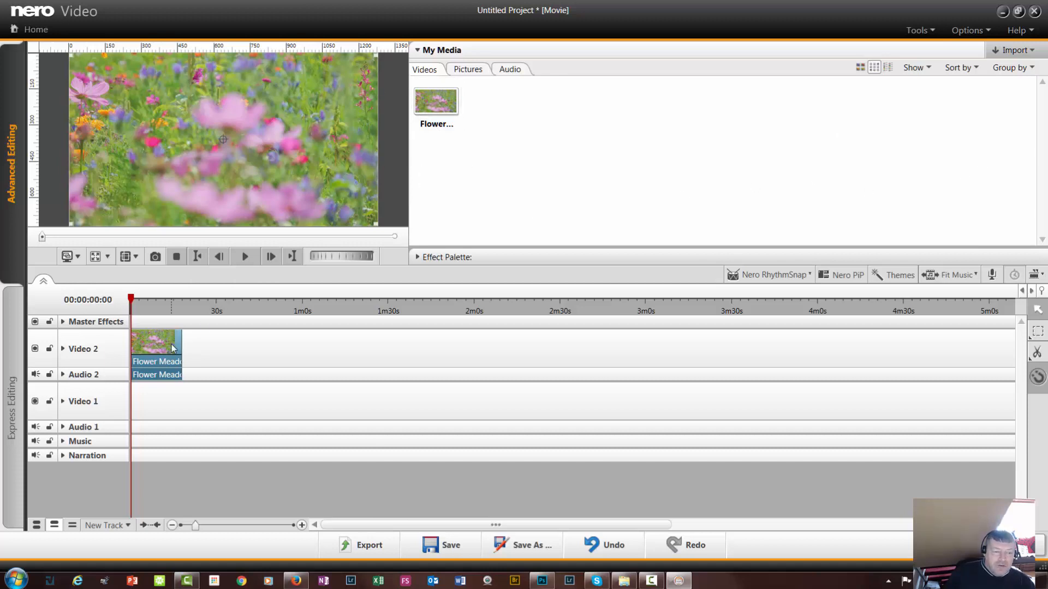
click(478, 72)
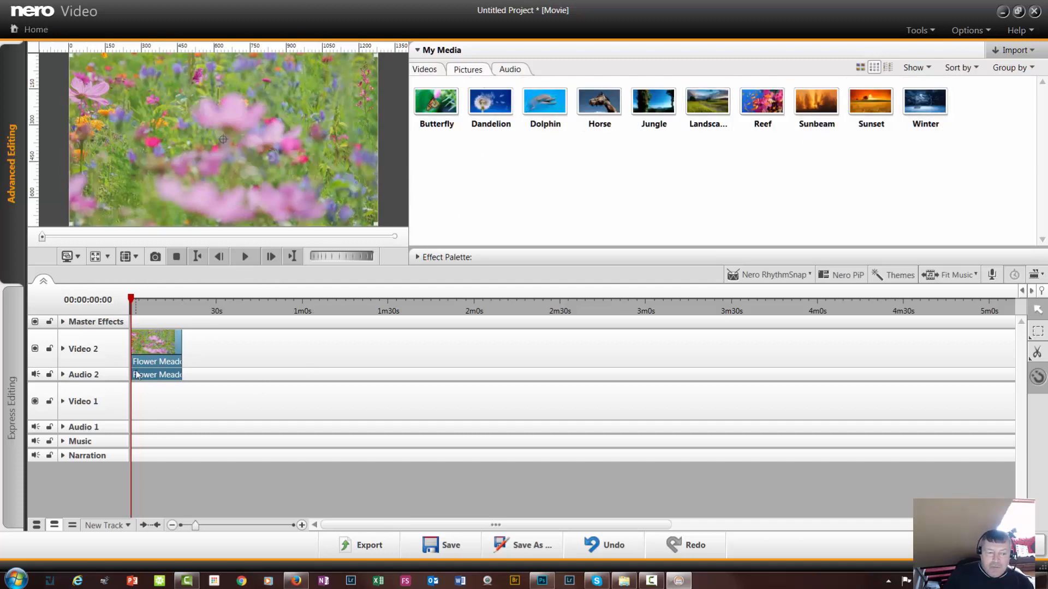
drag(160, 349, 137, 413)
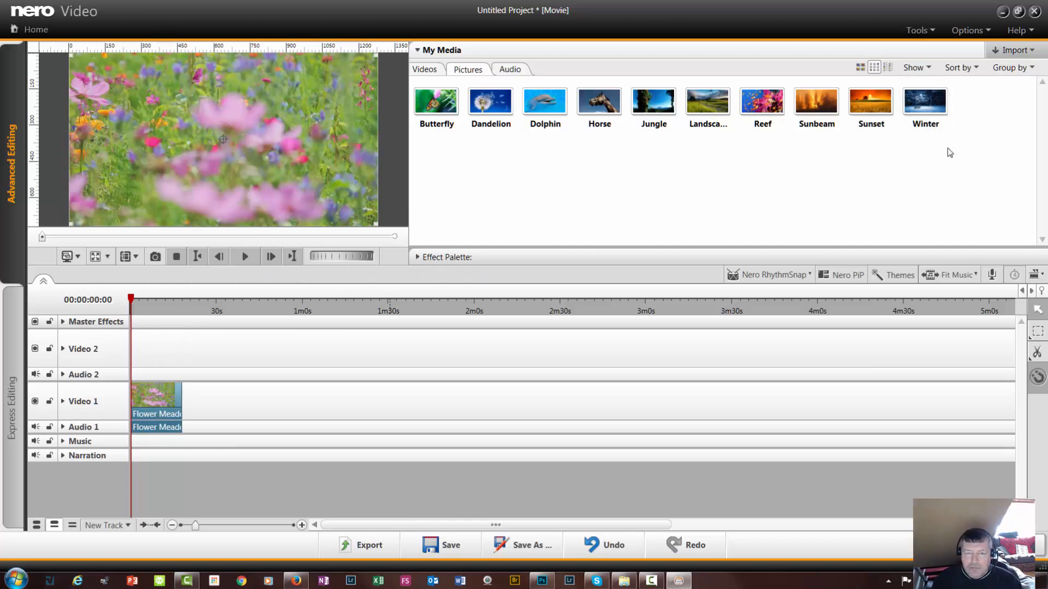
drag(491, 113, 123, 360)
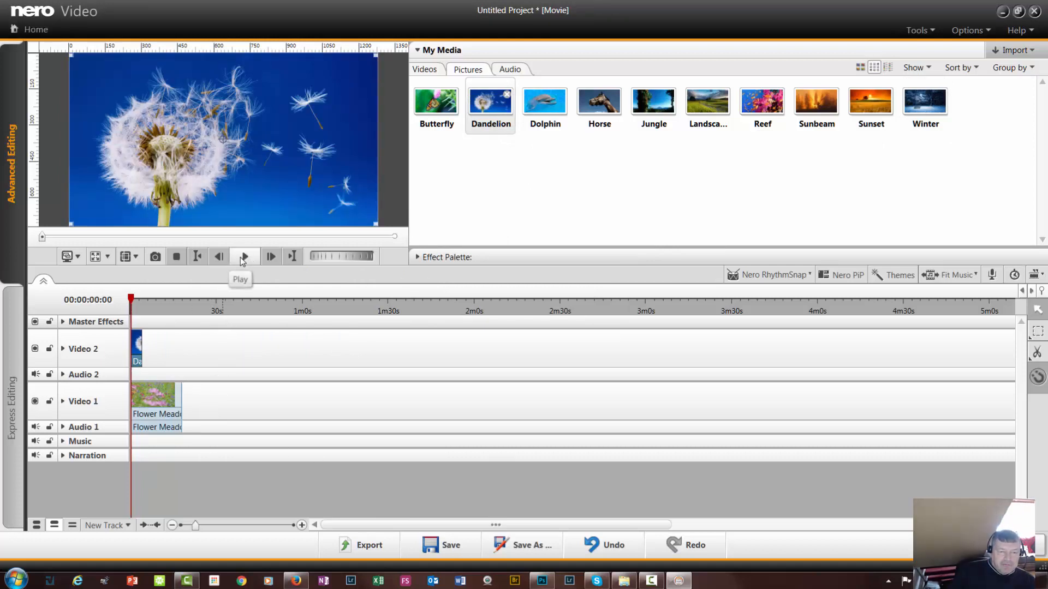
Play the timeline from the start to preview the Dandelion picture over the flower clip, then pause.
click(244, 256)
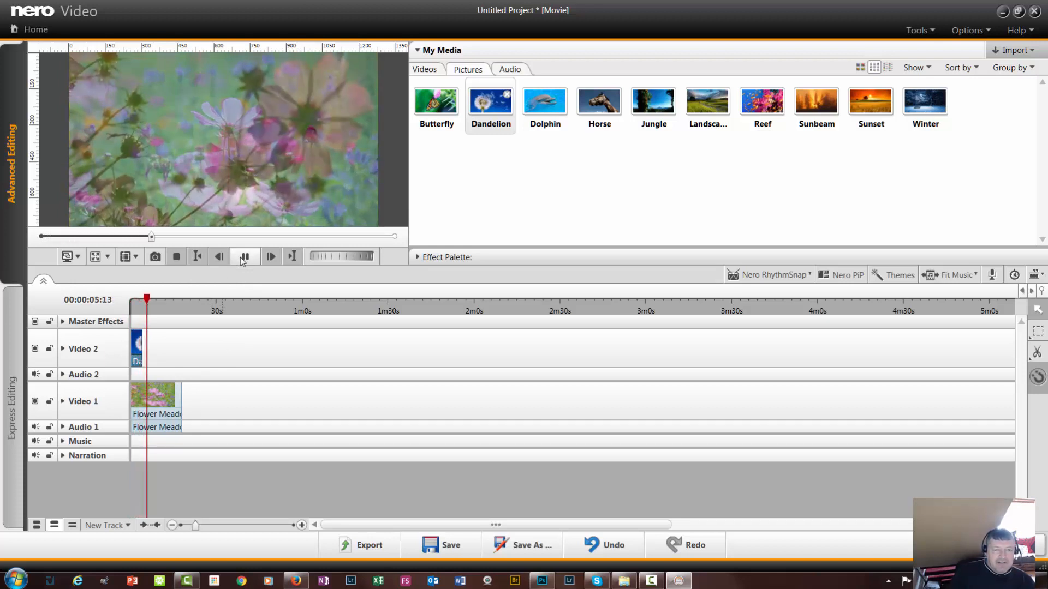
click(244, 256)
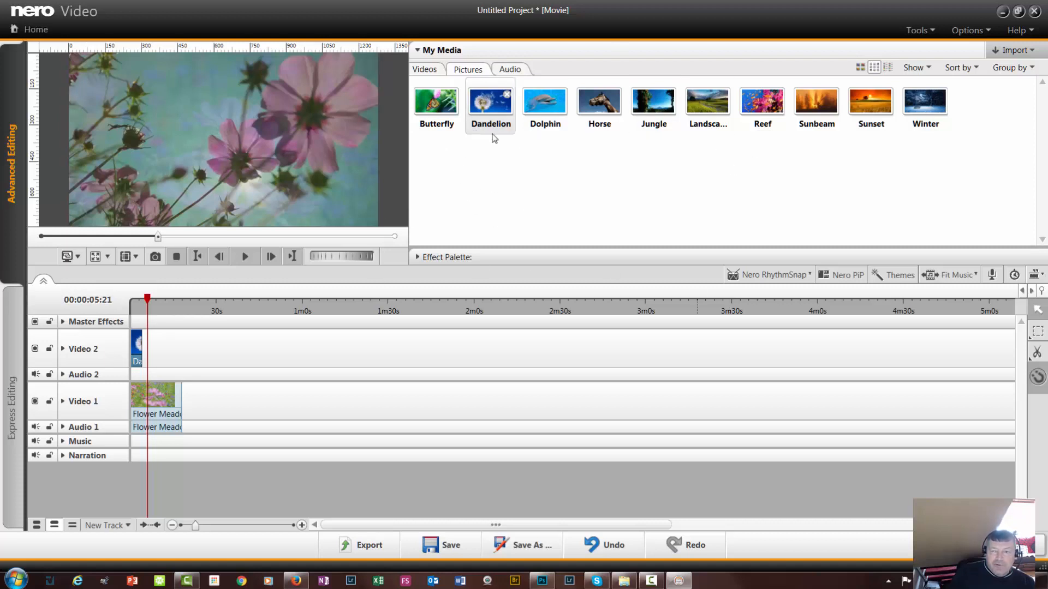
Browse the audio media, looking through the favorites and the Nero Seamless Music collection.
click(511, 70)
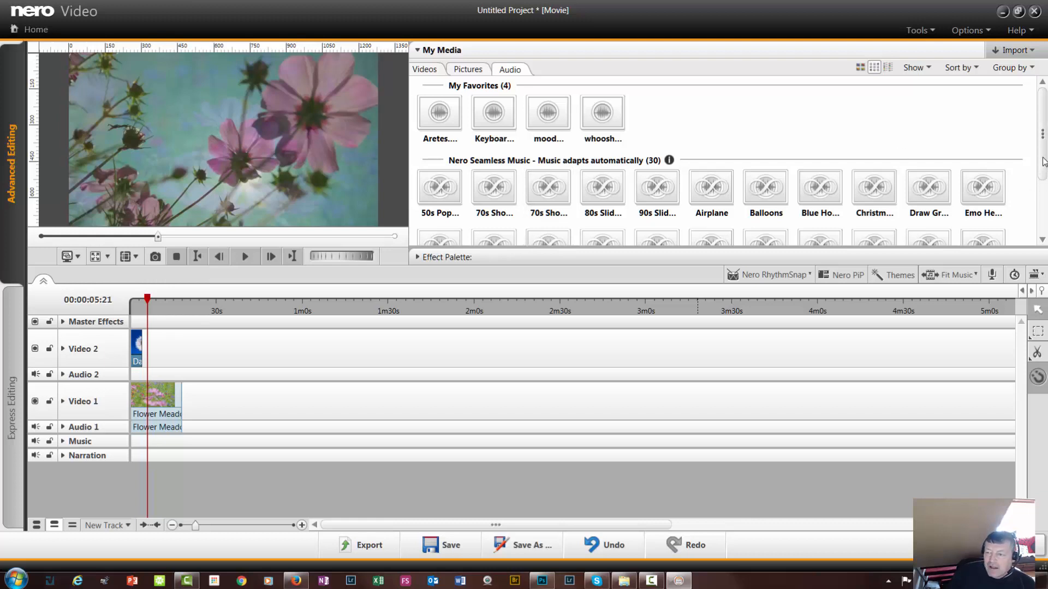
drag(1043, 155, 1043, 217)
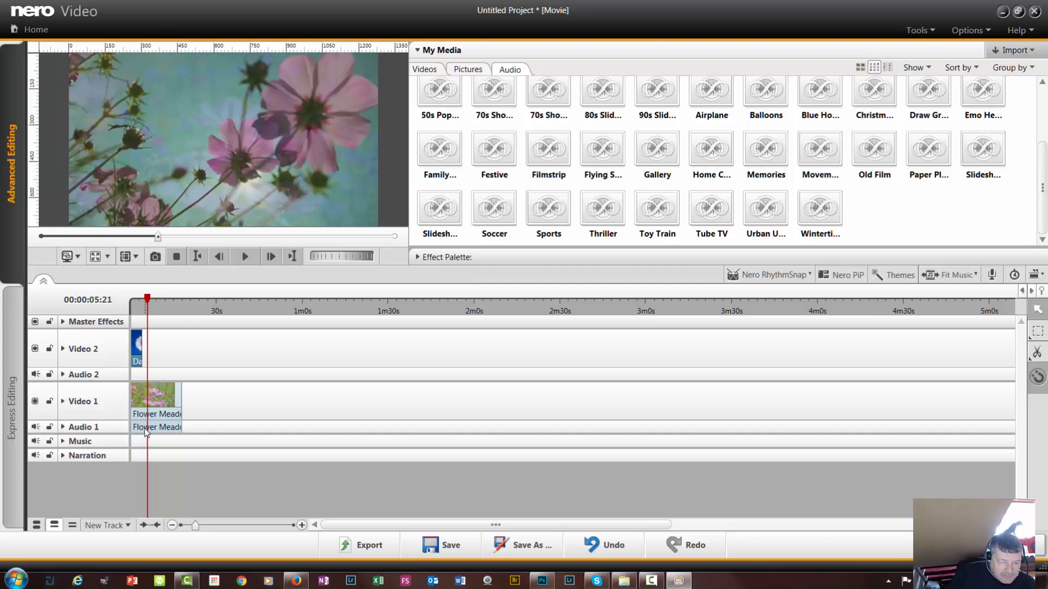
Select the Flower Meadow clip on the Video 1 and Audio 1 tracks and play a short stretch from the playhead.
click(145, 431)
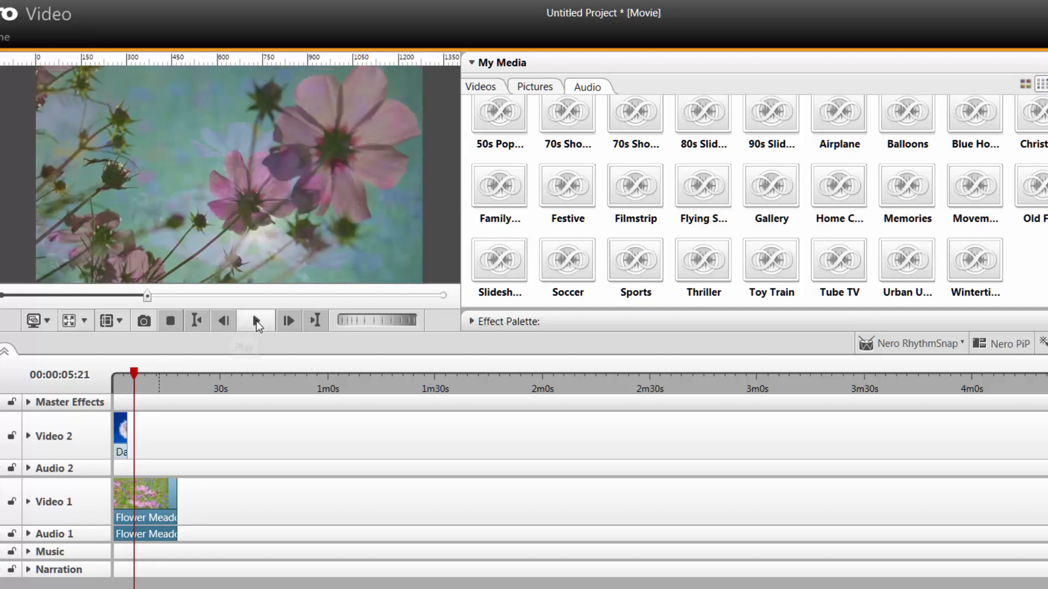
click(256, 321)
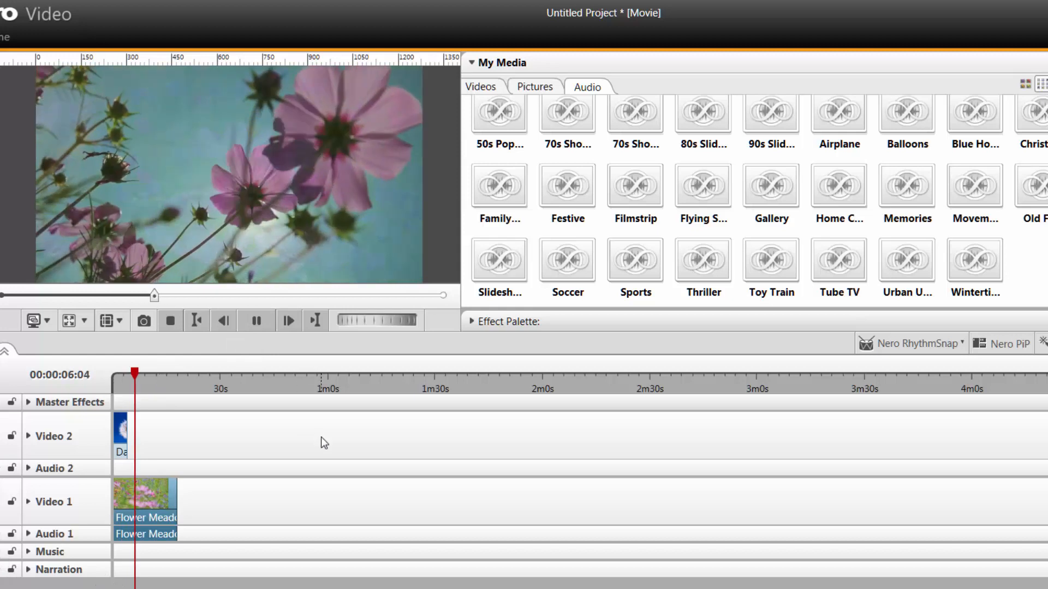
click(256, 320)
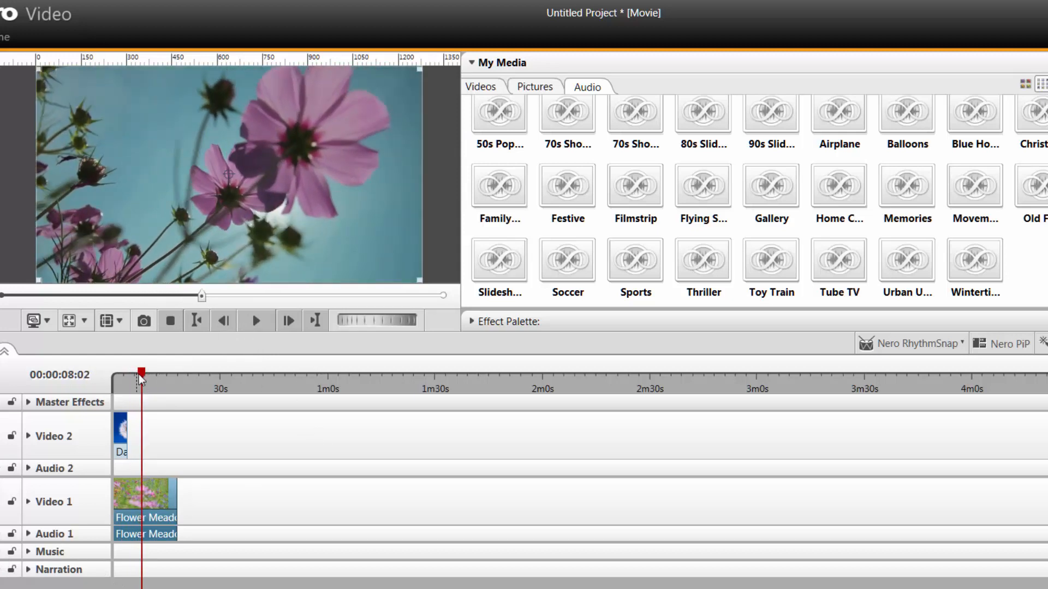
Return the playhead to the start, unlink the Flower Meadow clip's video and audio, and shift its audio to begin at about 14 s on Audio 1.
drag(142, 373, 113, 373)
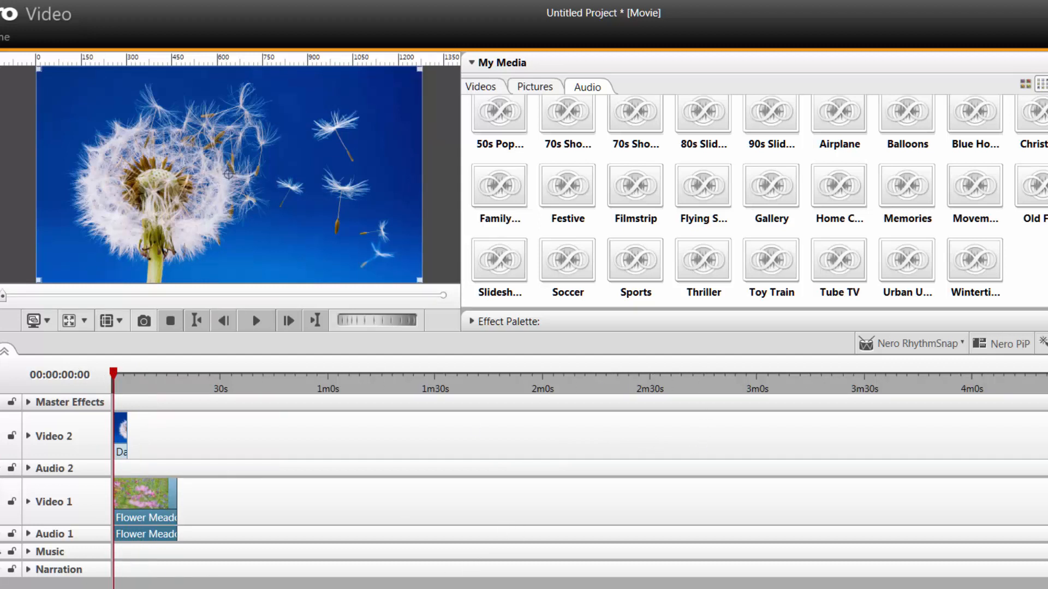
right_click(159, 536)
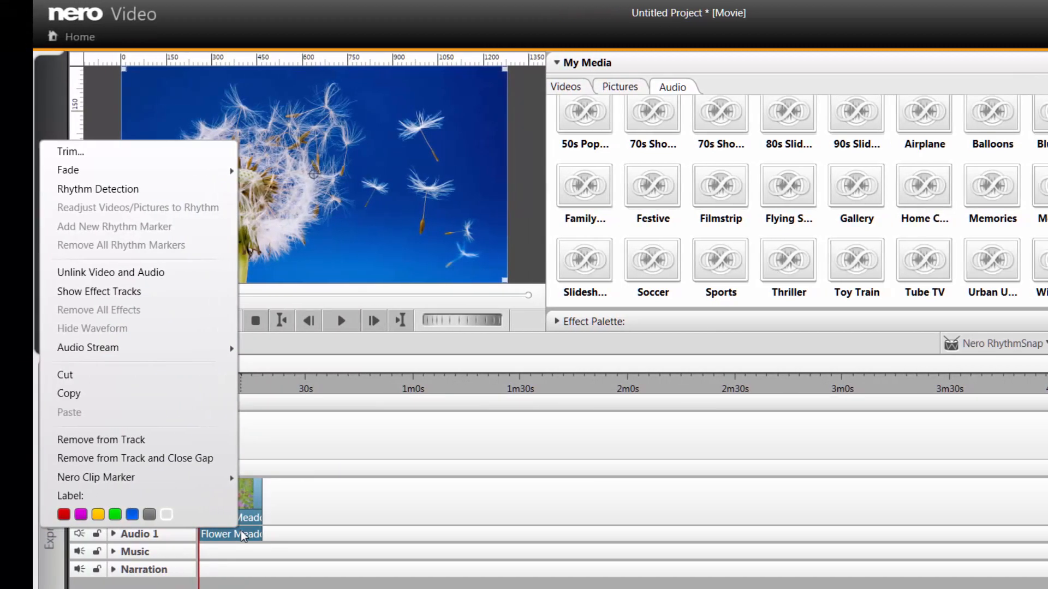
click(141, 272)
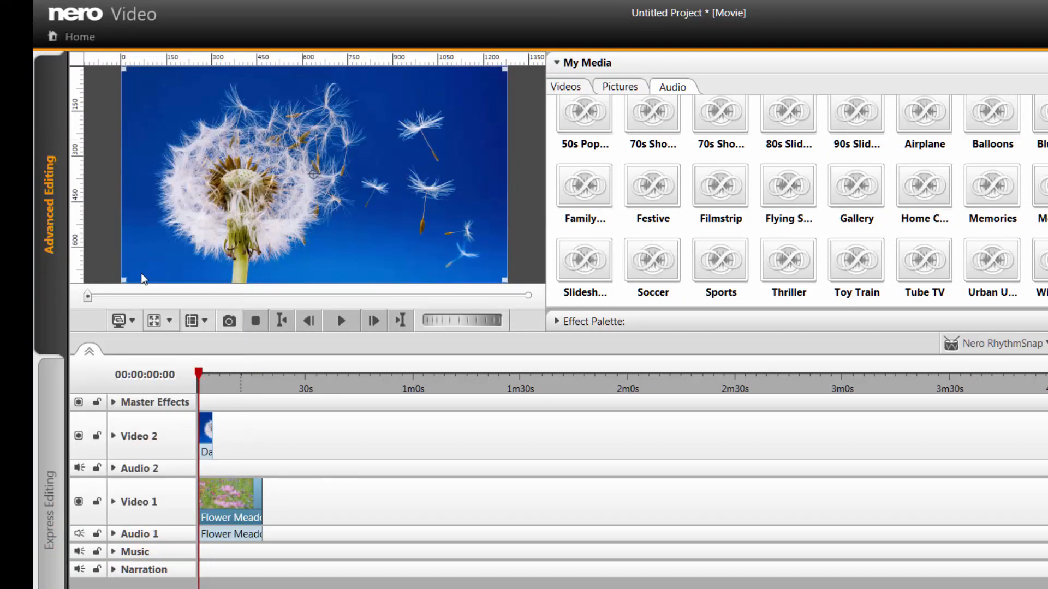
click(246, 535)
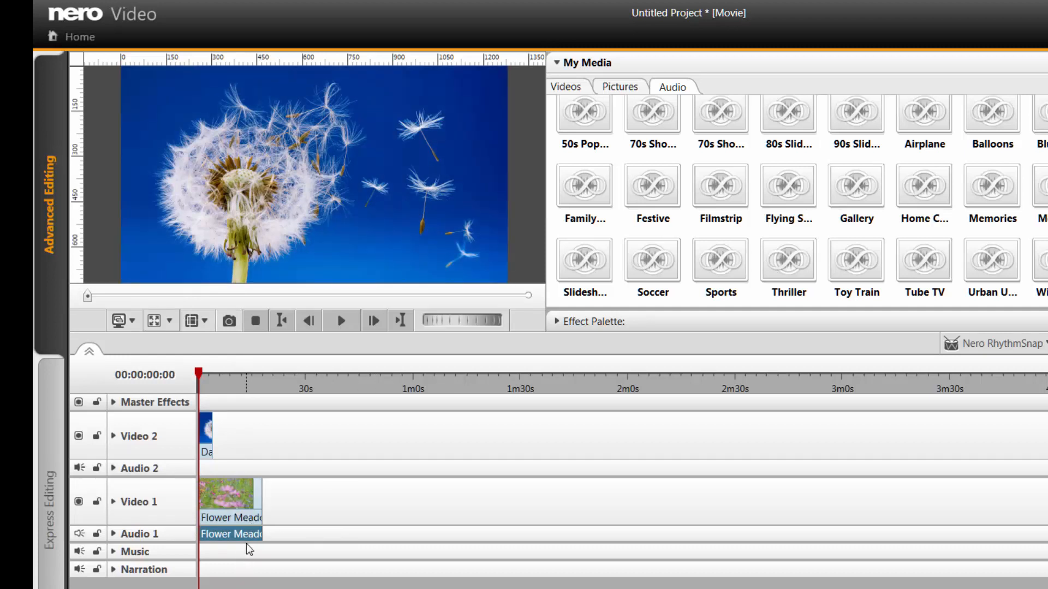
drag(243, 539, 293, 540)
Play the timeline to check the picture against the shifted audio, running past the end of the video clip, and stop playback.
click(341, 321)
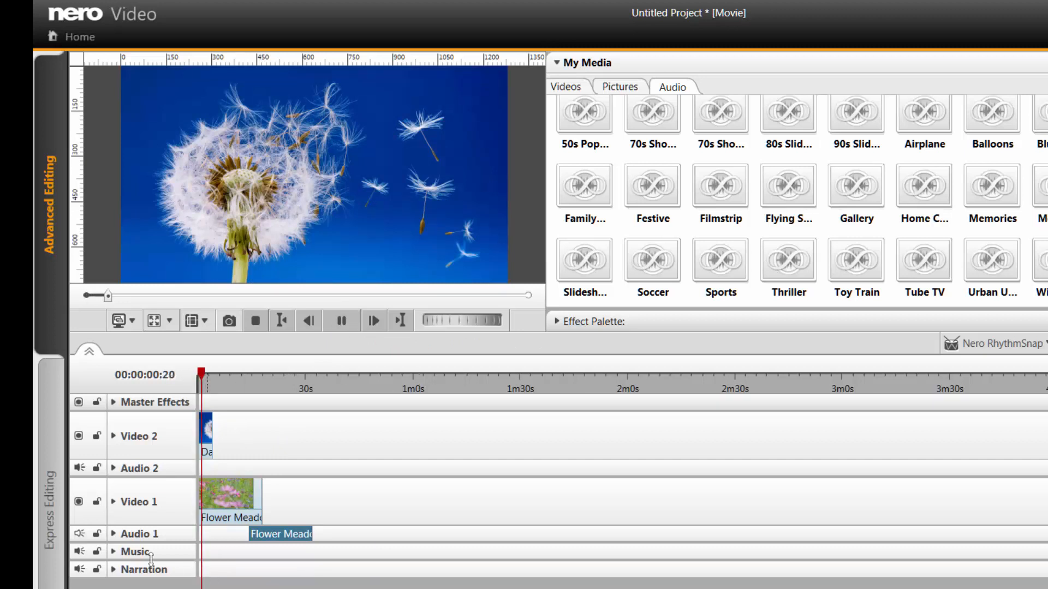
key(space)
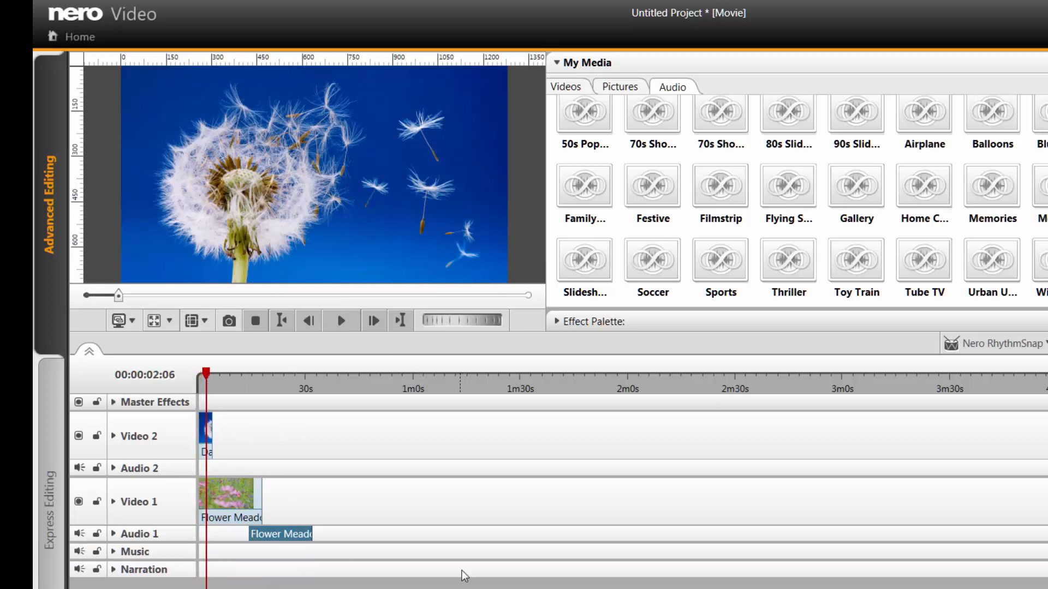
click(343, 315)
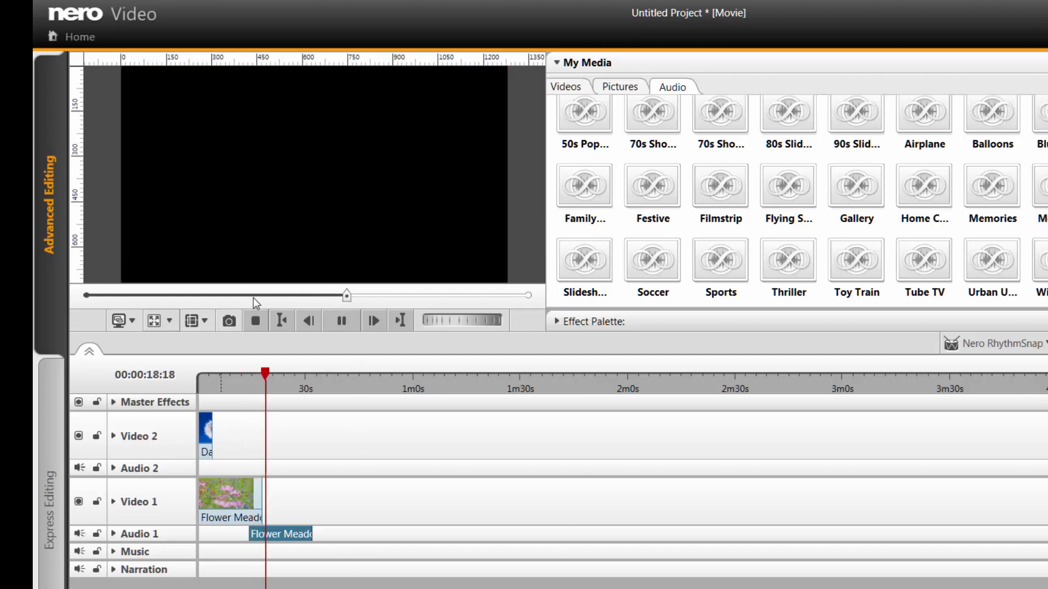
click(254, 321)
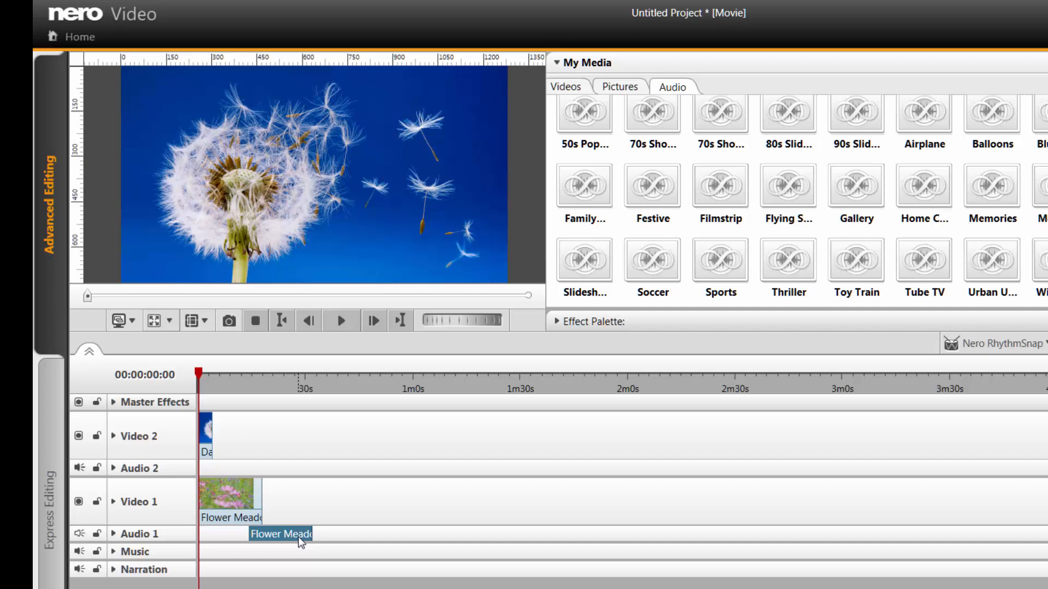
Undo the audio shift and the unlinking, and check that the Flower Meadow video and audio select together.
key(ctrl+z)
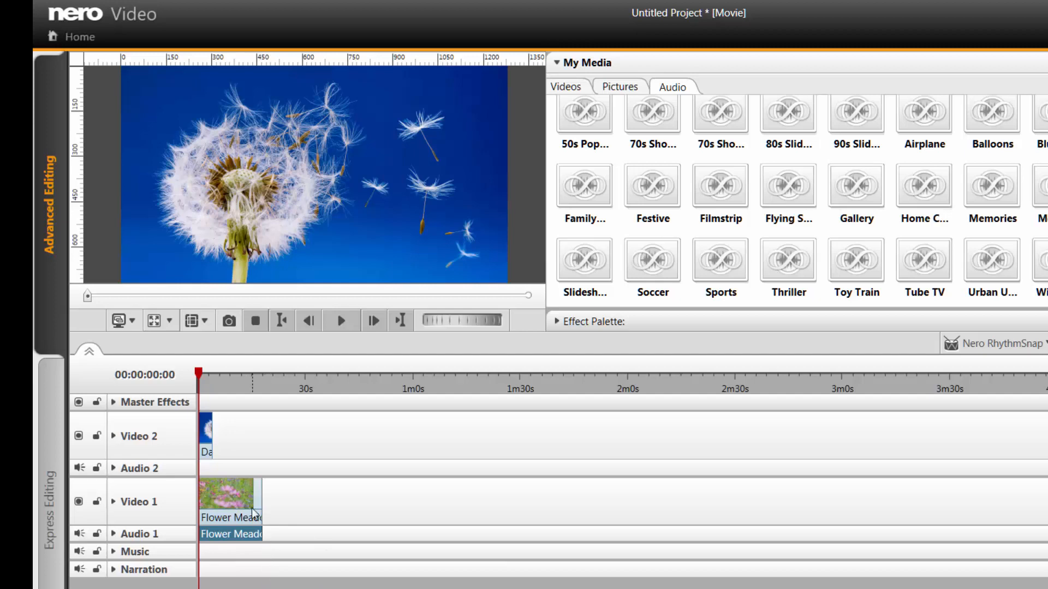
mouse_move(254, 508)
mouse_down()
mouse_move(341, 506)
mouse_move(235, 509)
mouse_up()
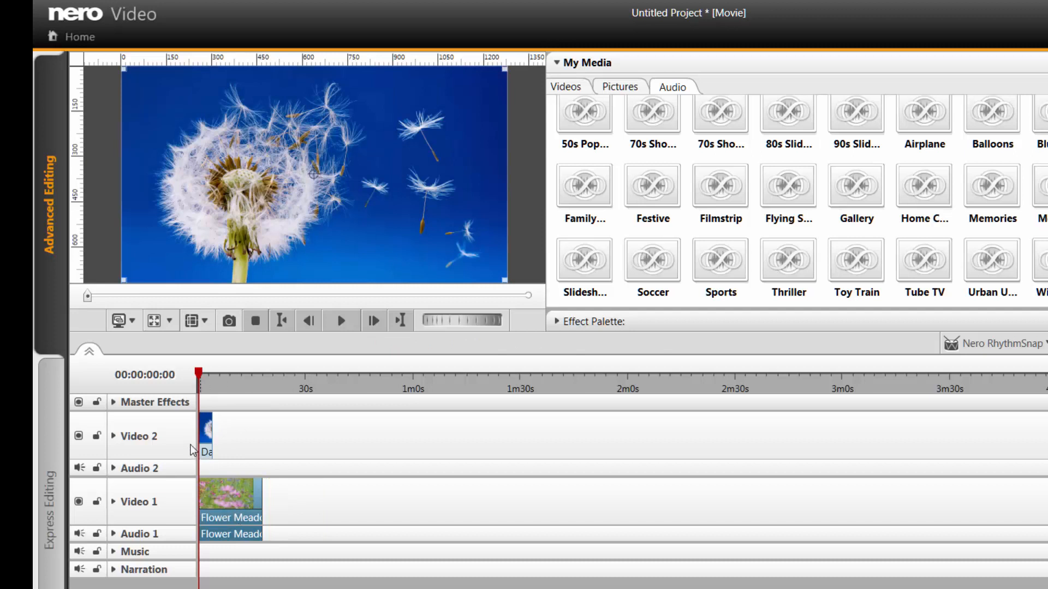
click(208, 433)
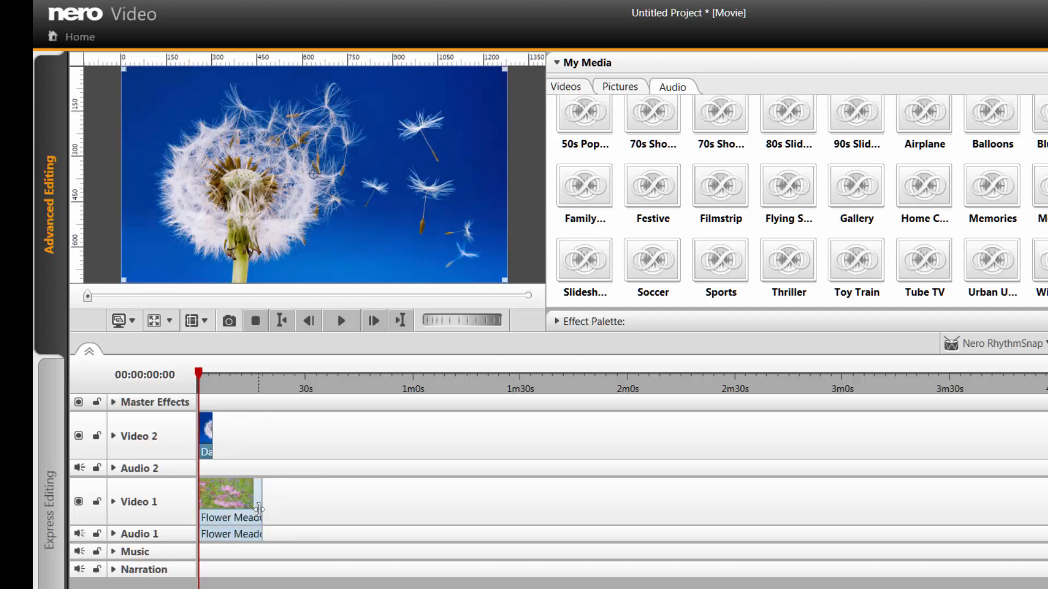
click(256, 510)
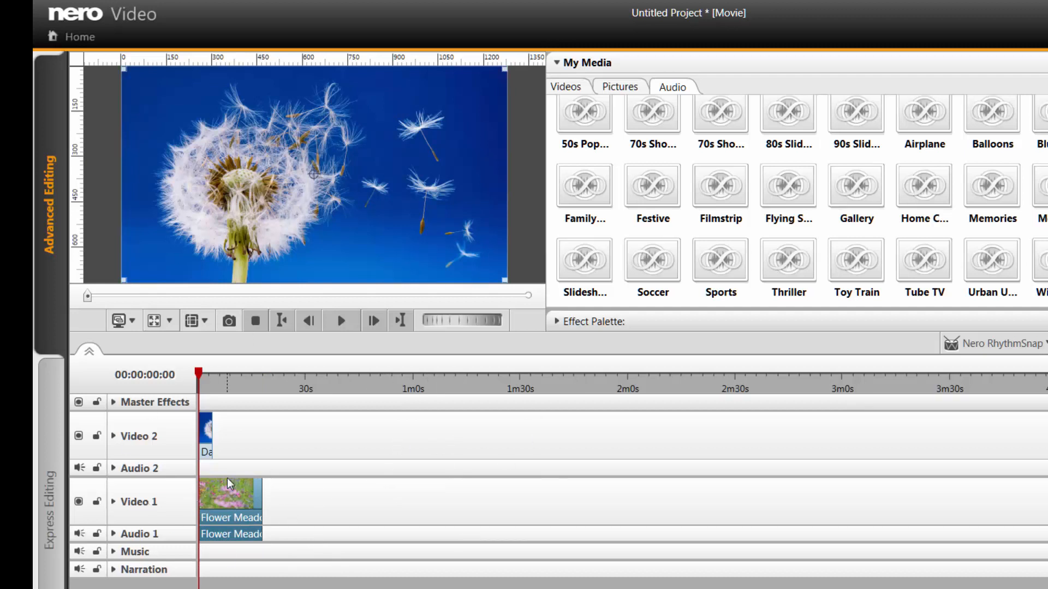
Play a short stretch from the start, pause, and hide the Video 2 track holding the Dandelion picture.
click(340, 322)
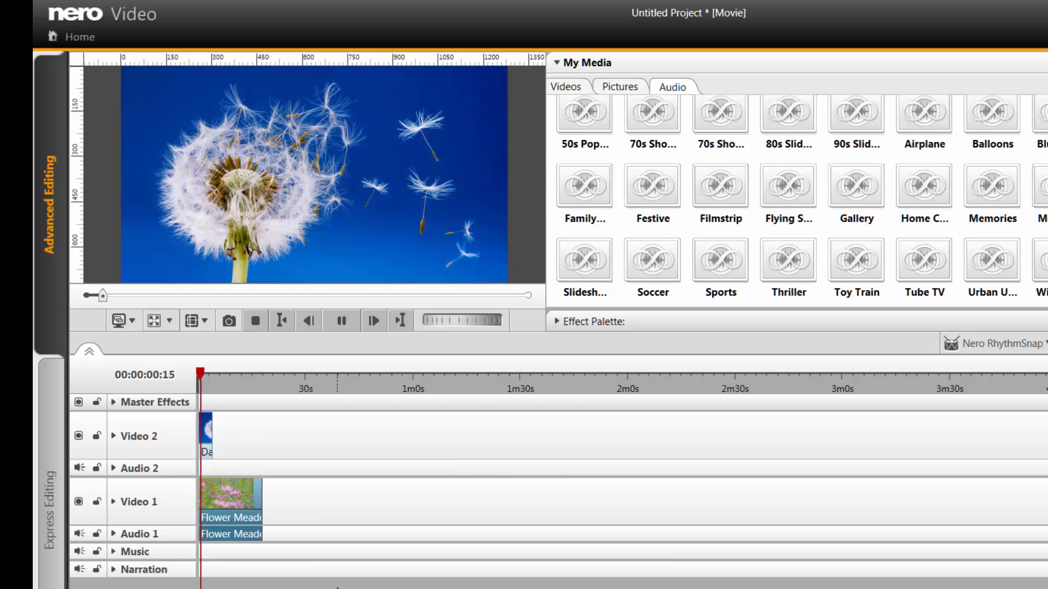
click(446, 213)
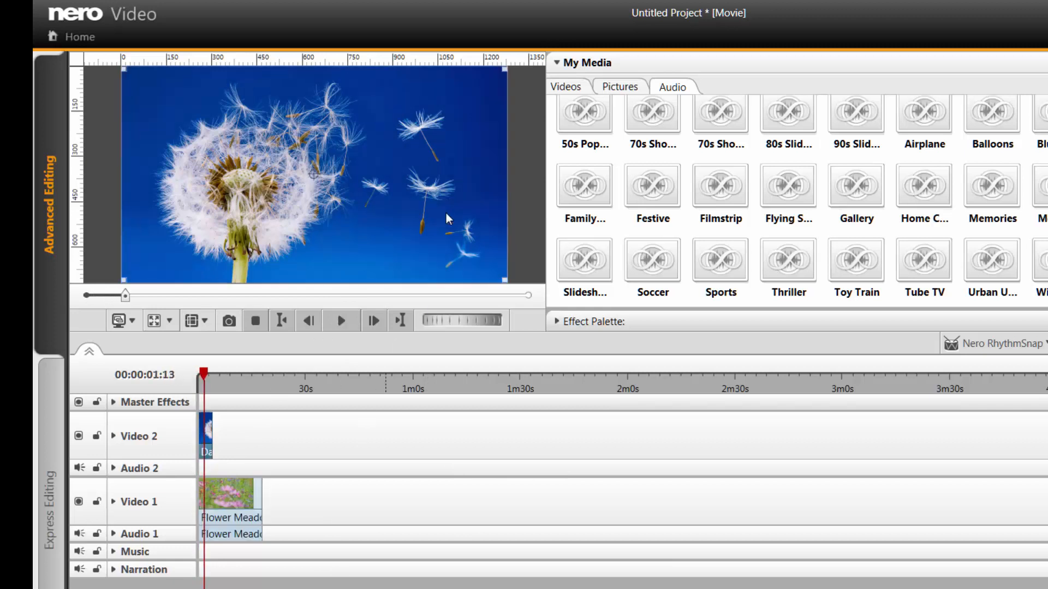
click(78, 436)
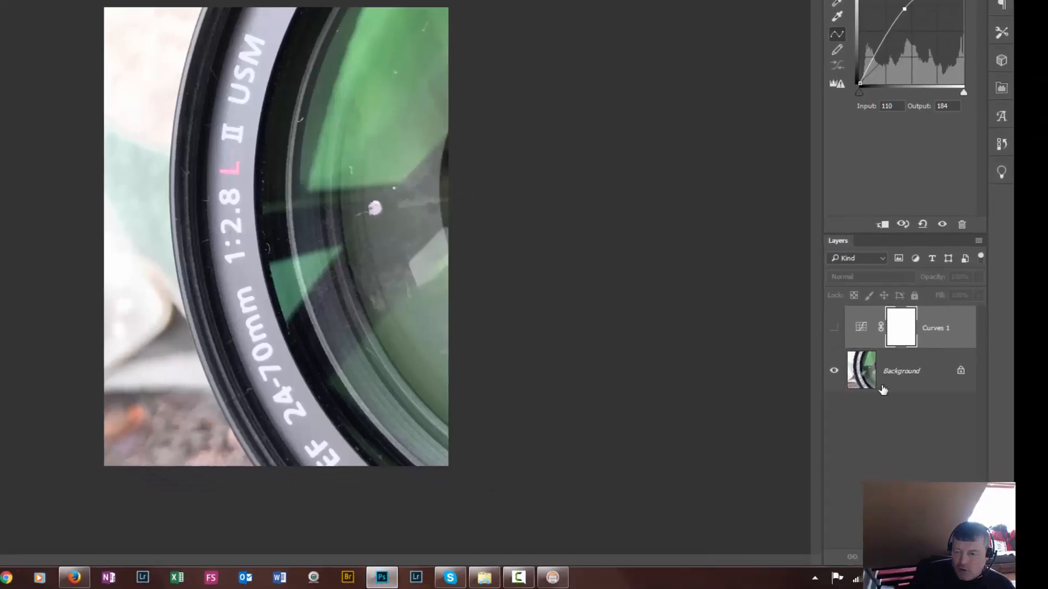
In Photoshop, toggle the Curves 1 layer's visibility as a comparison and switch back to Nero Video.
click(835, 329)
click(835, 329)
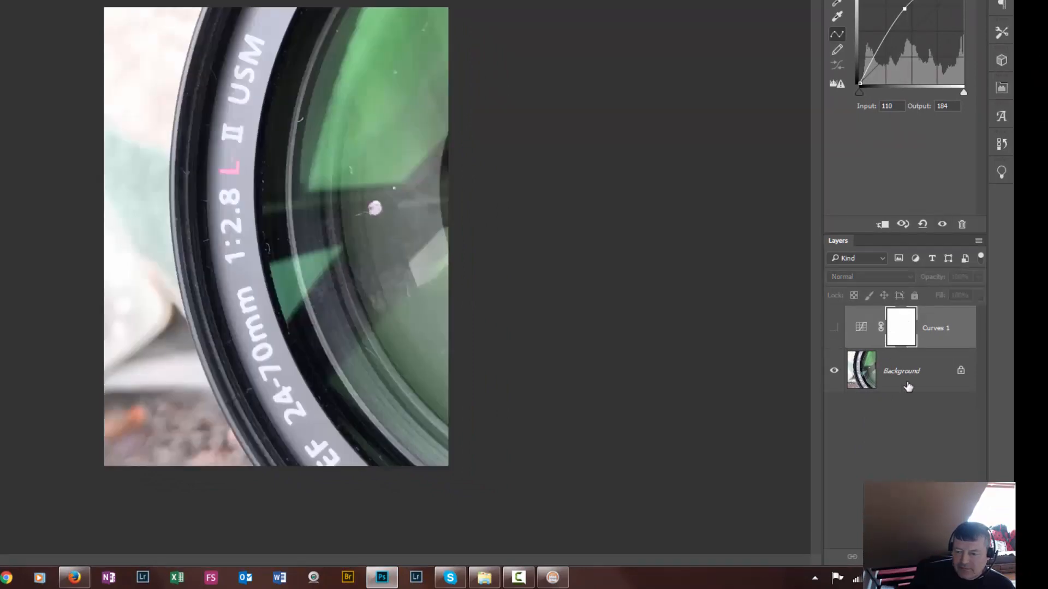
click(66, 579)
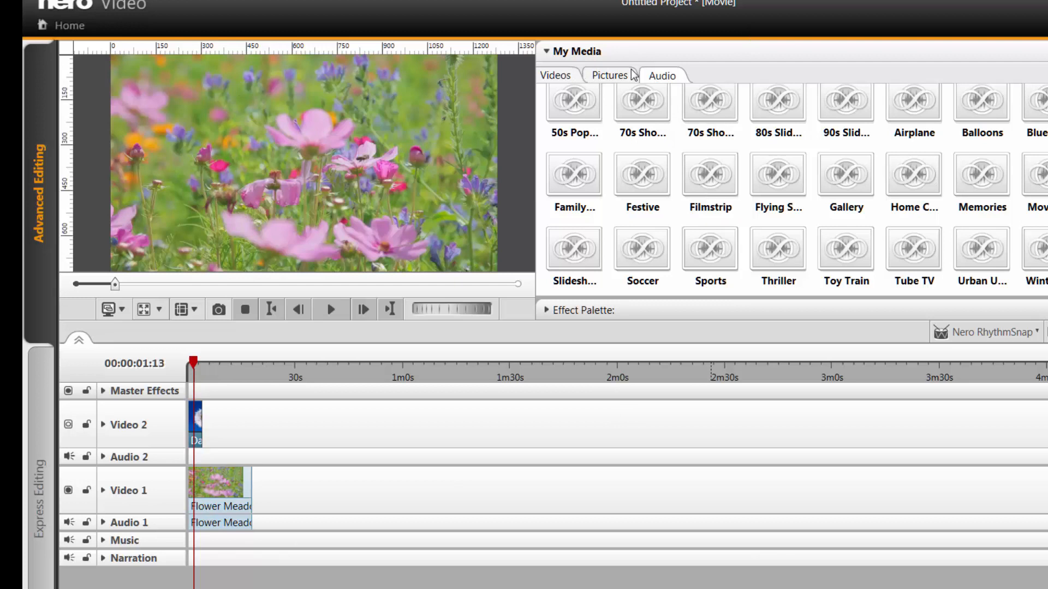
Add the Flower Meadow video on a new track above Video 2 and shift it to start at about 11 s, overlapping the clip on Video 1.
click(562, 77)
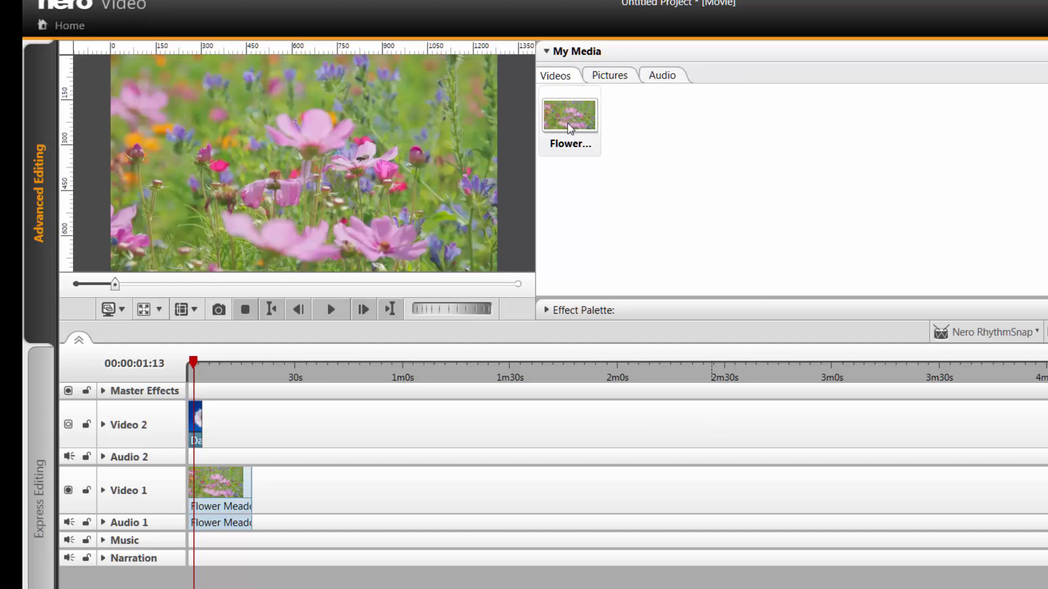
mouse_move(570, 129)
mouse_down()
mouse_move(627, 346)
mouse_move(361, 423)
mouse_move(307, 463)
mouse_move(212, 440)
mouse_move(274, 386)
mouse_move(269, 399)
mouse_up()
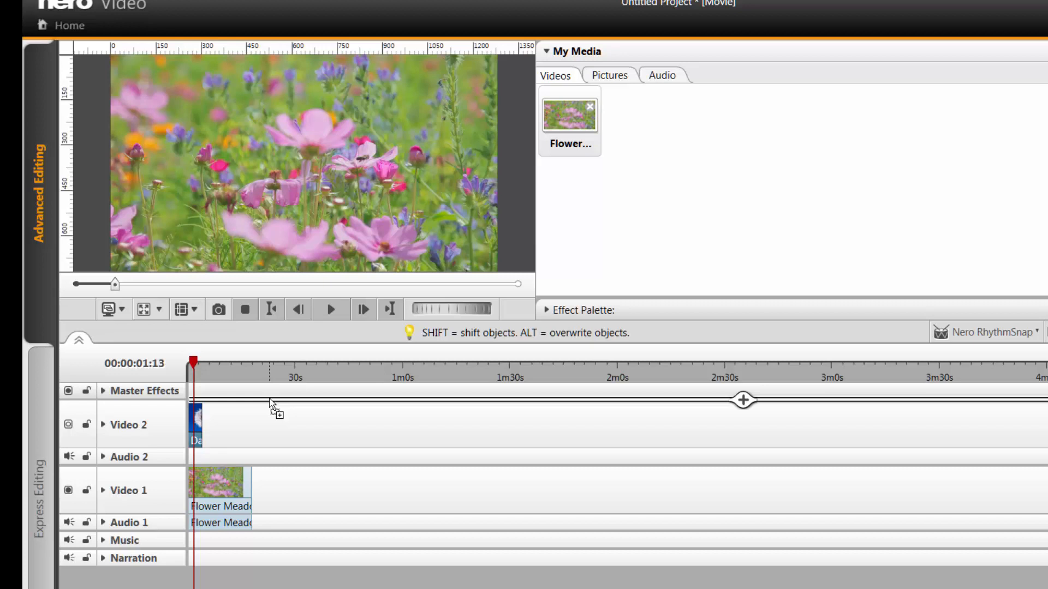
drag(269, 399, 270, 400)
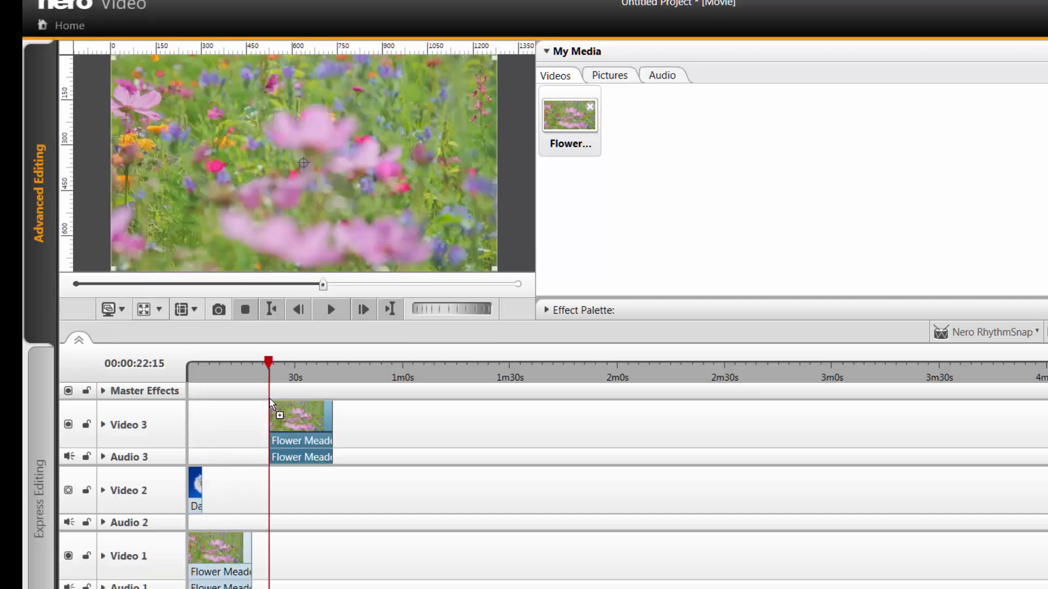
drag(312, 428, 272, 431)
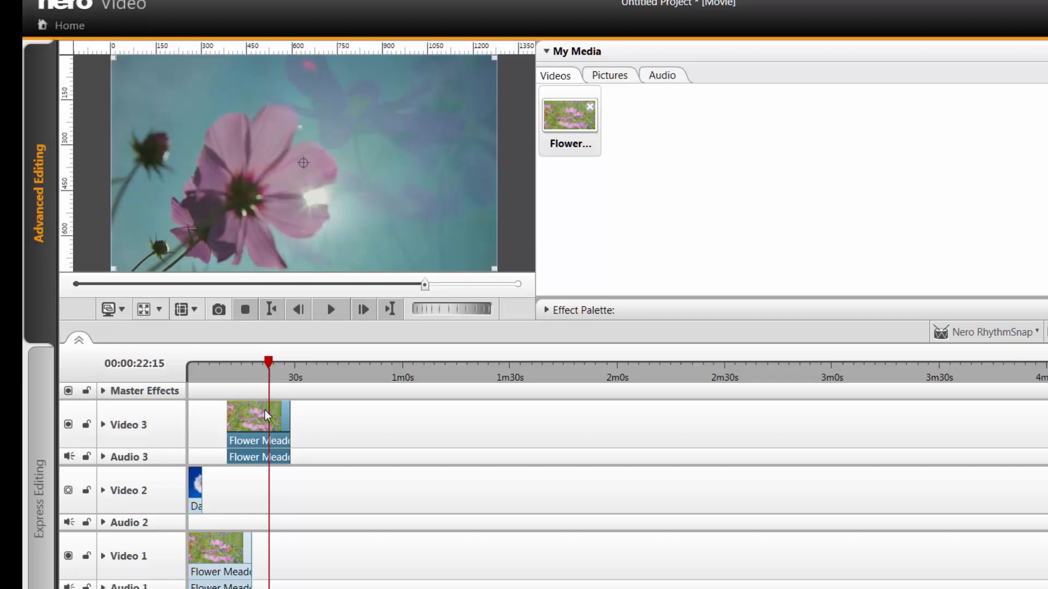
Play the timeline from the start through the overlap of the two Flower Meadow clips and pause at about 16 s.
drag(270, 362, 189, 371)
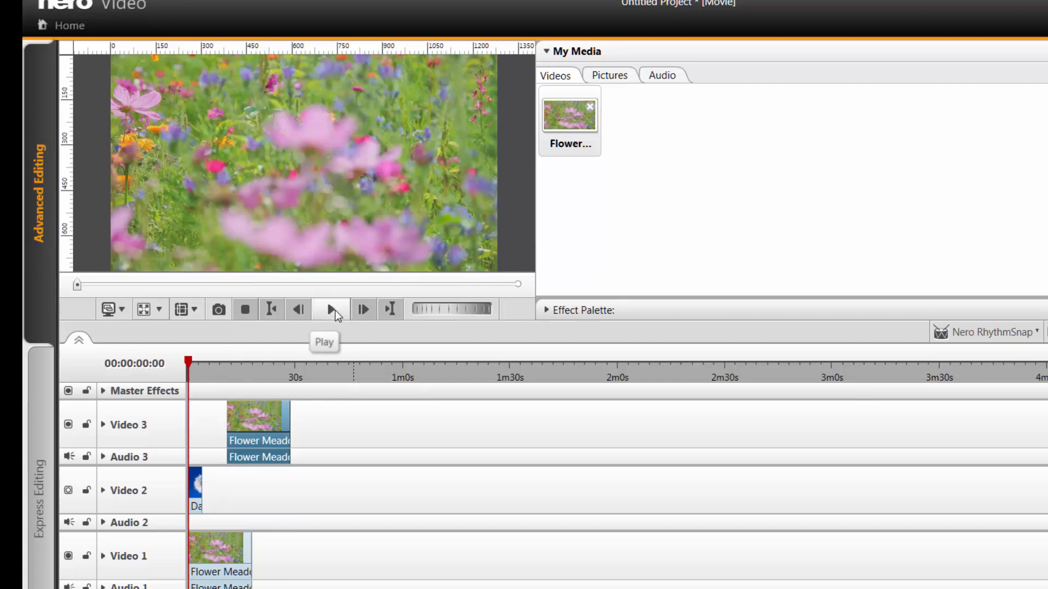
click(335, 310)
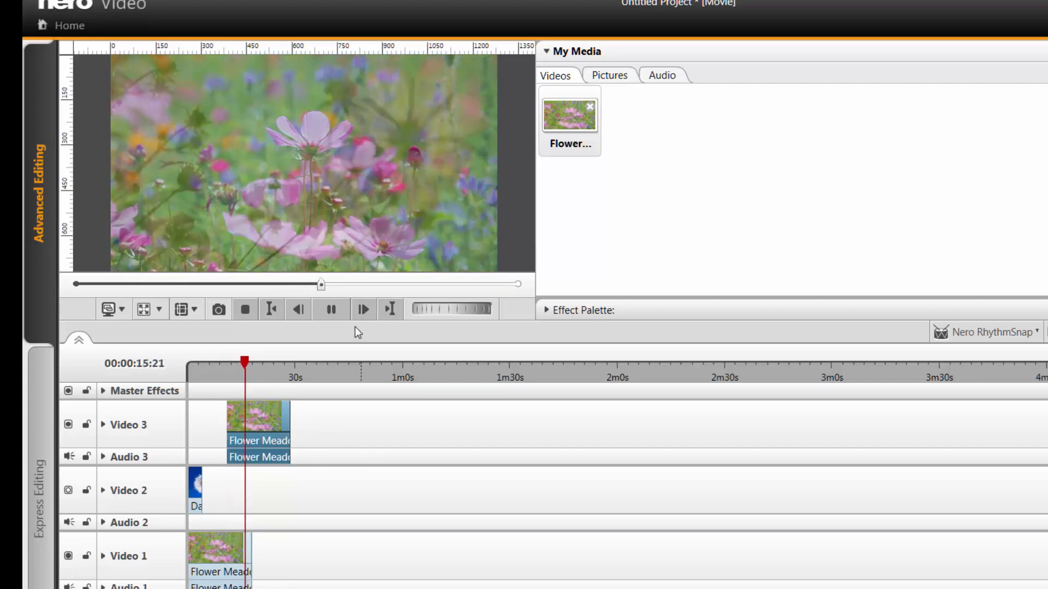
click(334, 313)
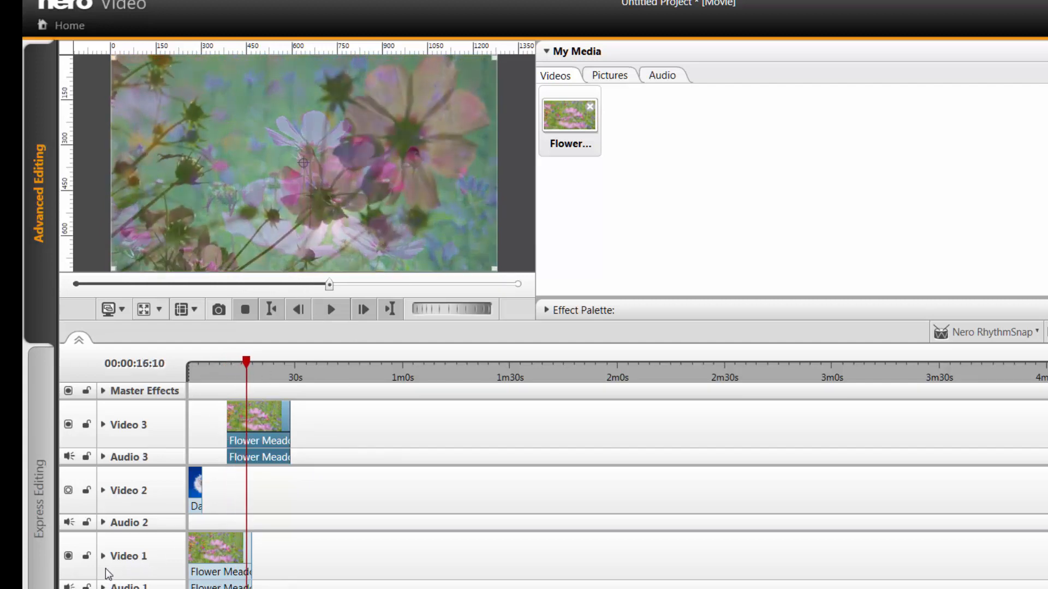
Hide the Video 1 track so that only the clip on Video 3 is shown.
click(68, 554)
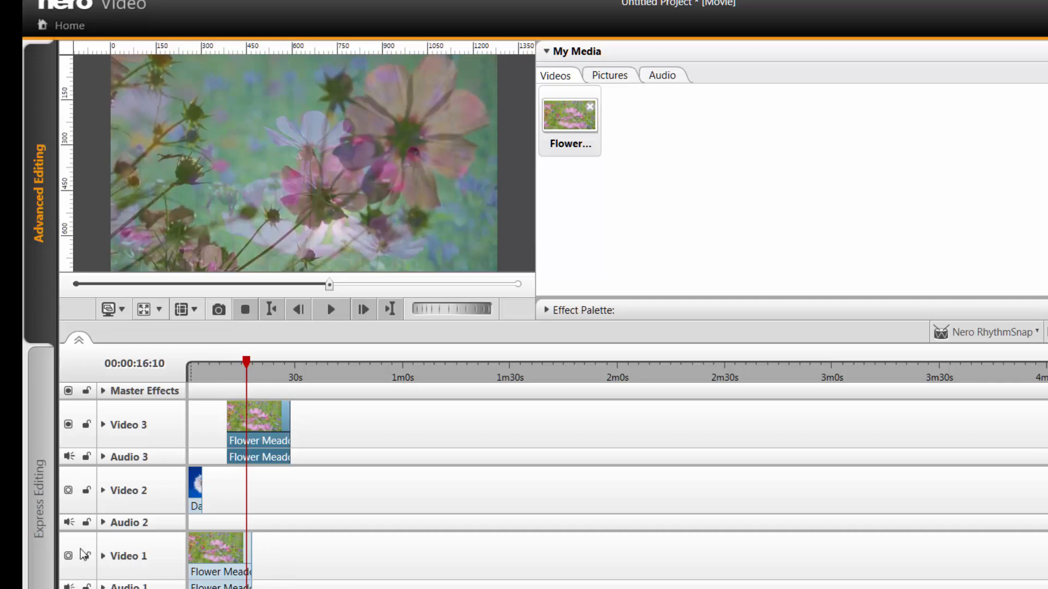
click(68, 555)
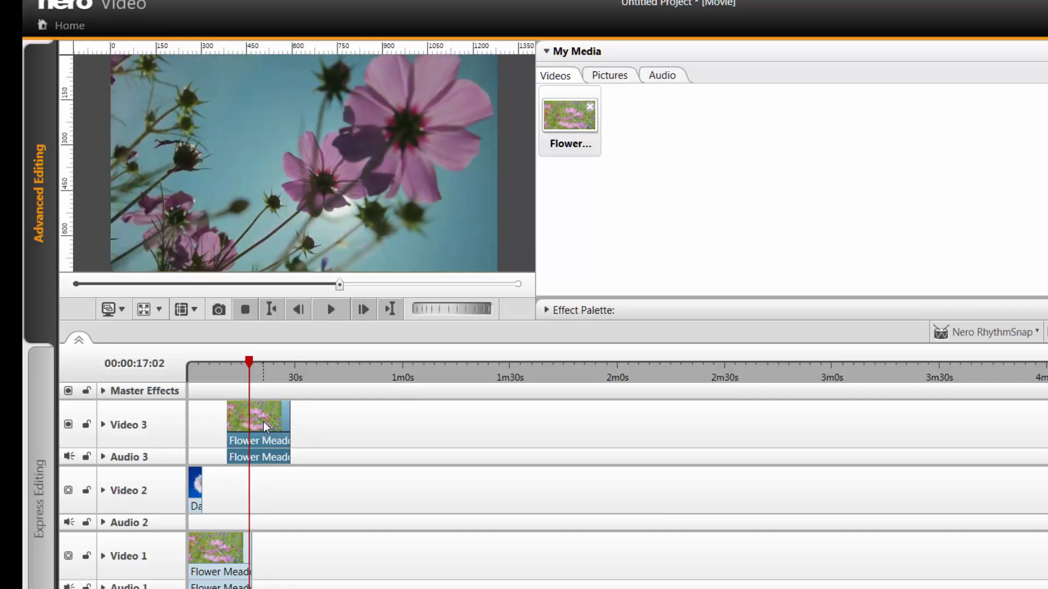
right_click(263, 422)
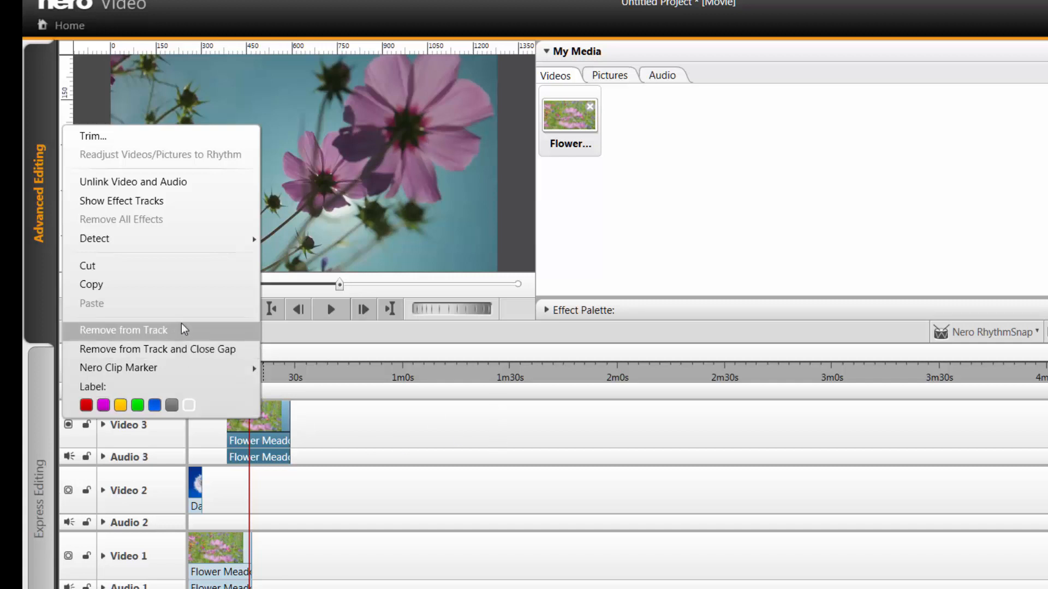
click(348, 427)
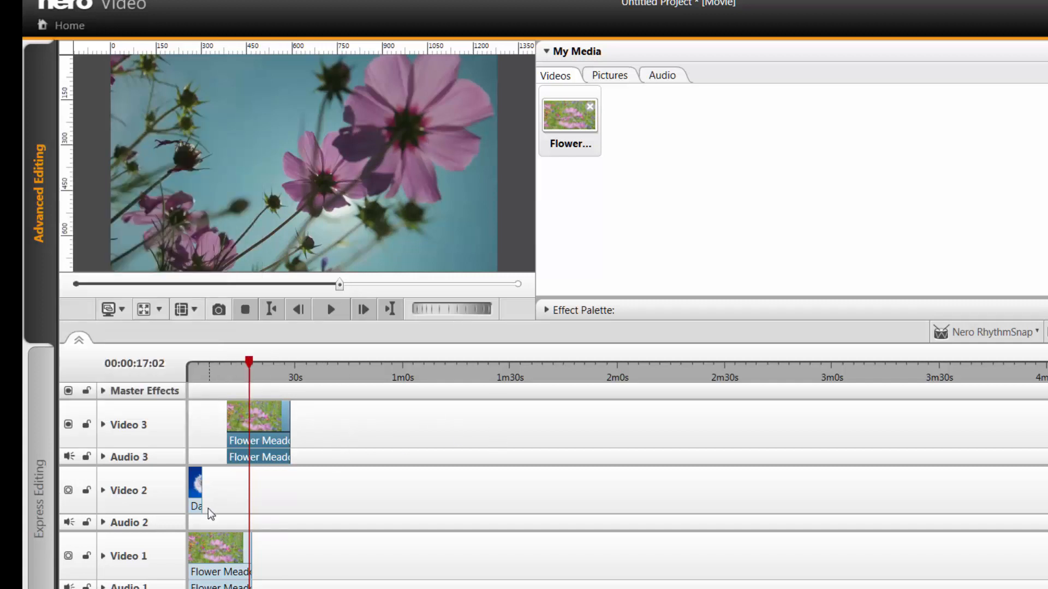
Move the Dandelion picture from Video 2 to the start of Video 3, preview the gap before the Flower Meadow clip, and return to the start.
drag(198, 491, 197, 428)
click(246, 311)
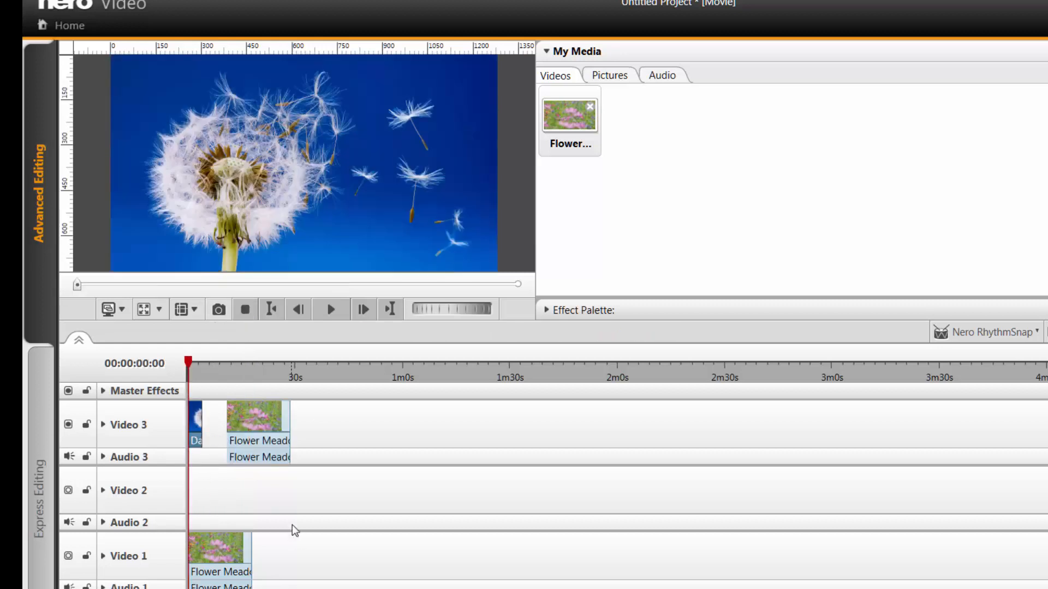
click(330, 310)
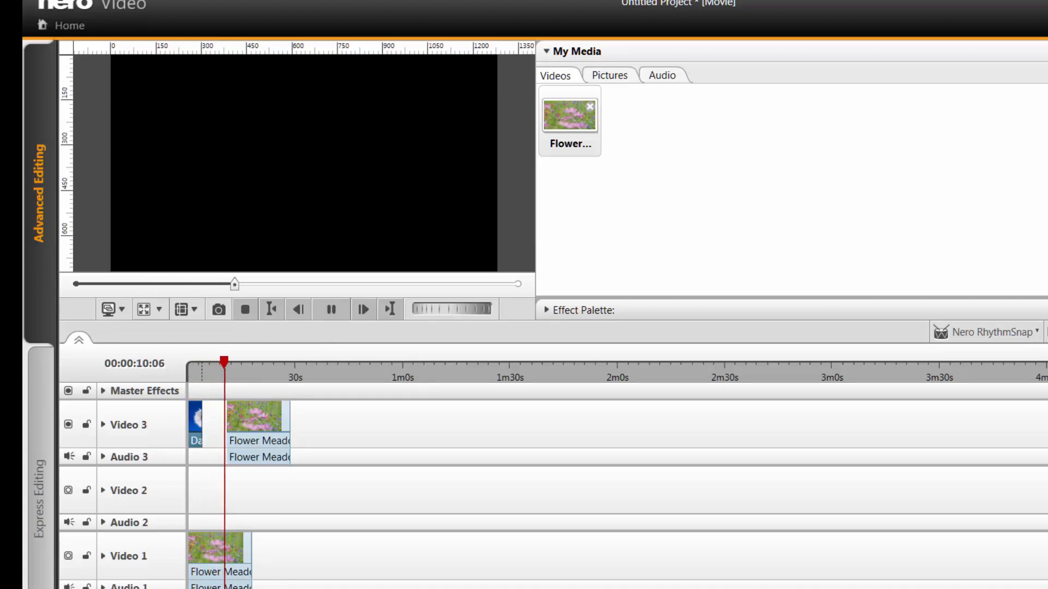
click(331, 309)
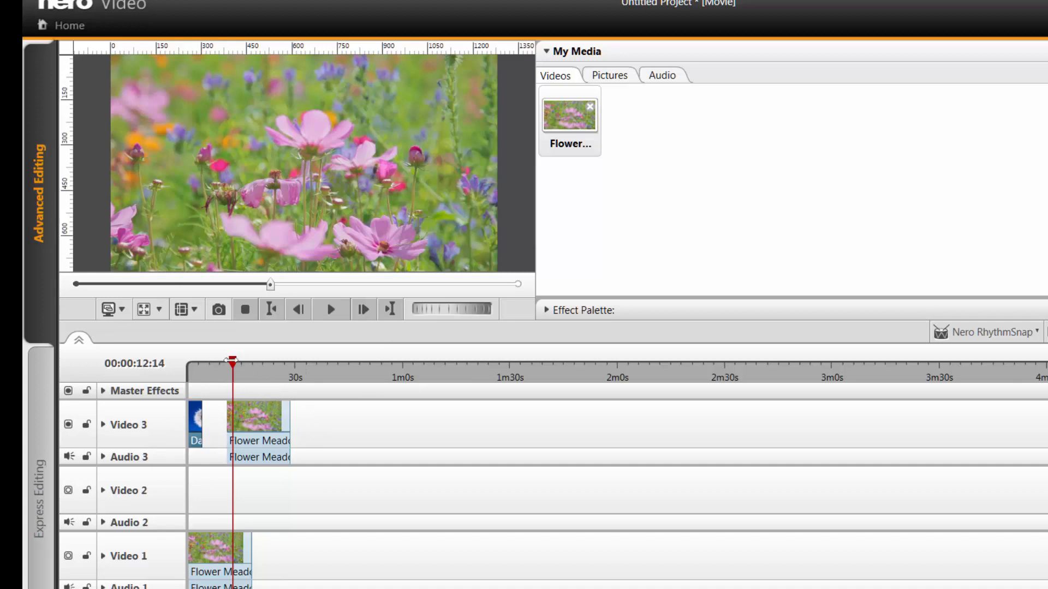
drag(229, 360, 188, 361)
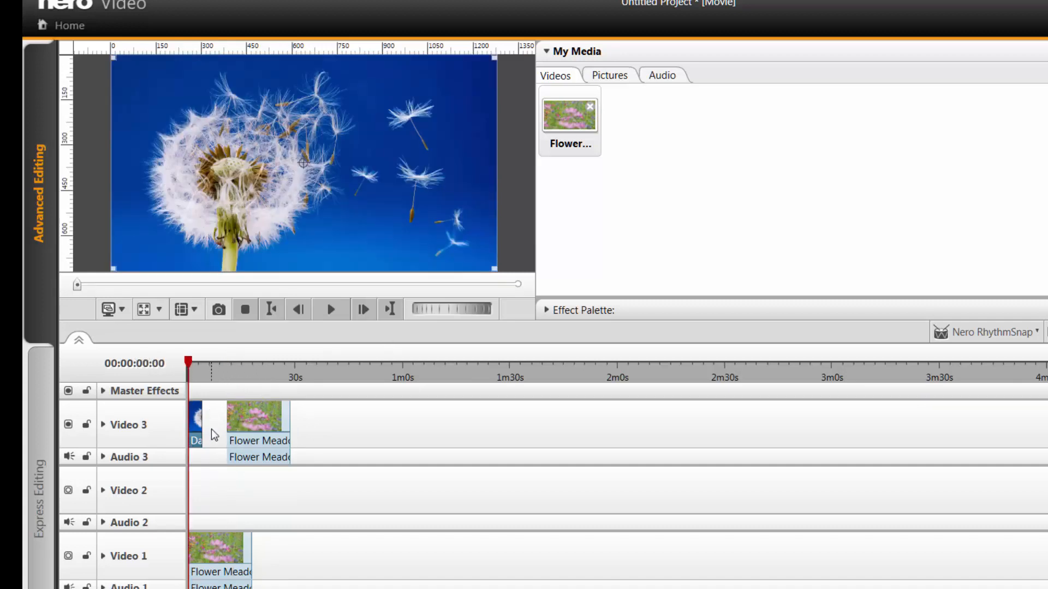
Add another Flower Meadow clip directly after the existing one on Video 3 and place the playhead at about 14 s.
click(268, 418)
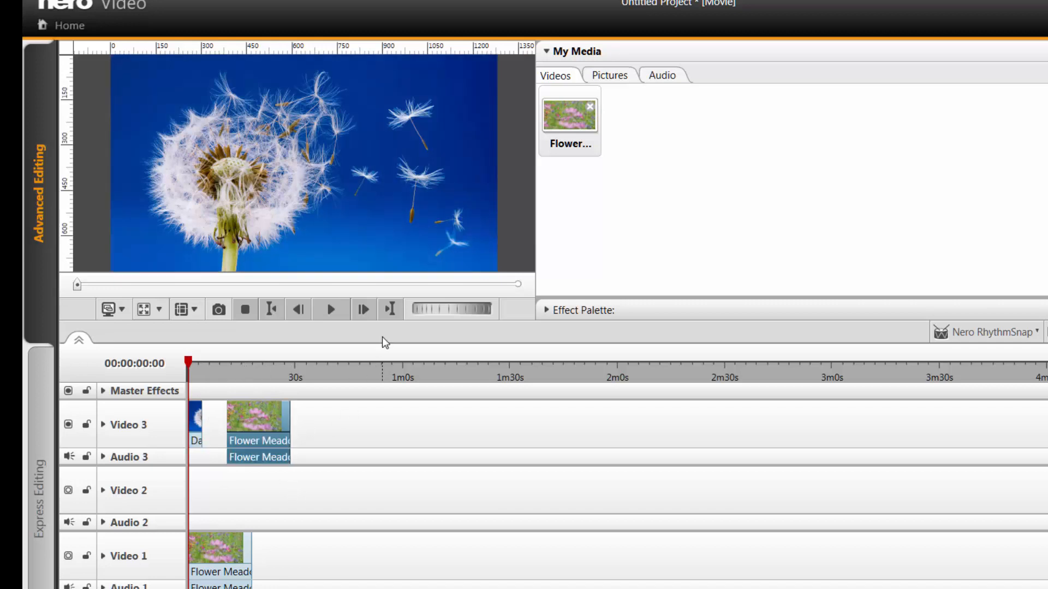
drag(568, 125, 289, 424)
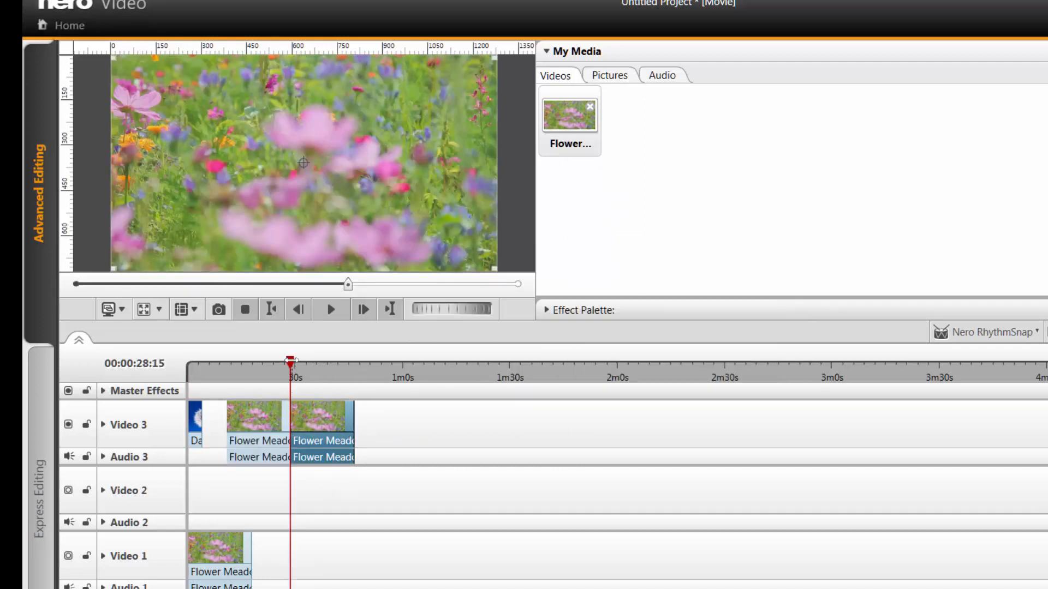
click(238, 366)
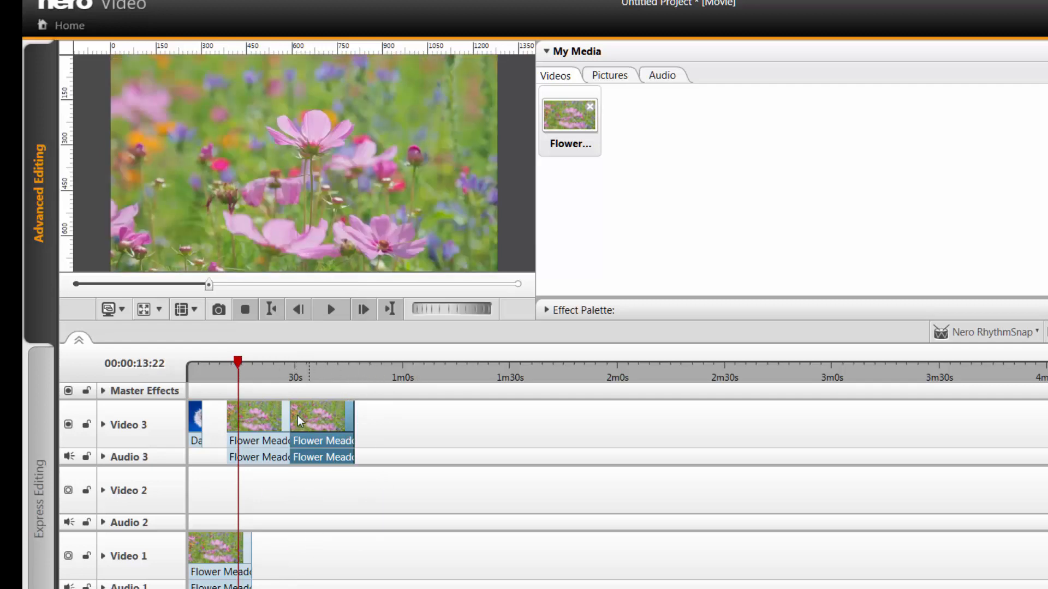
Apply the Express Slow Motion effect Slow Motion: 2x to the second Flower Meadow clip on Video 3.
click(244, 415)
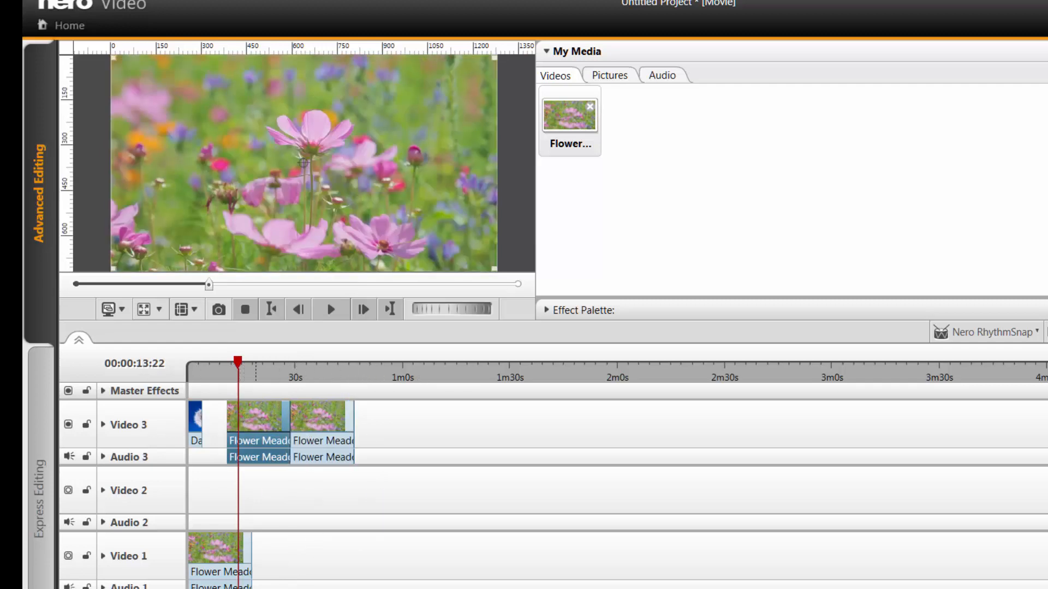
click(329, 422)
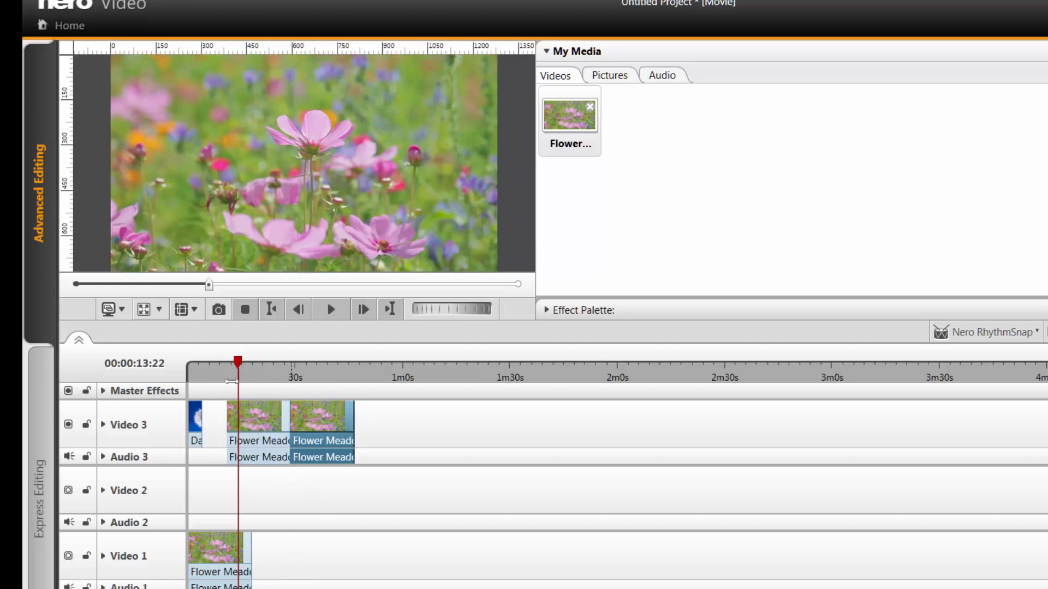
click(254, 412)
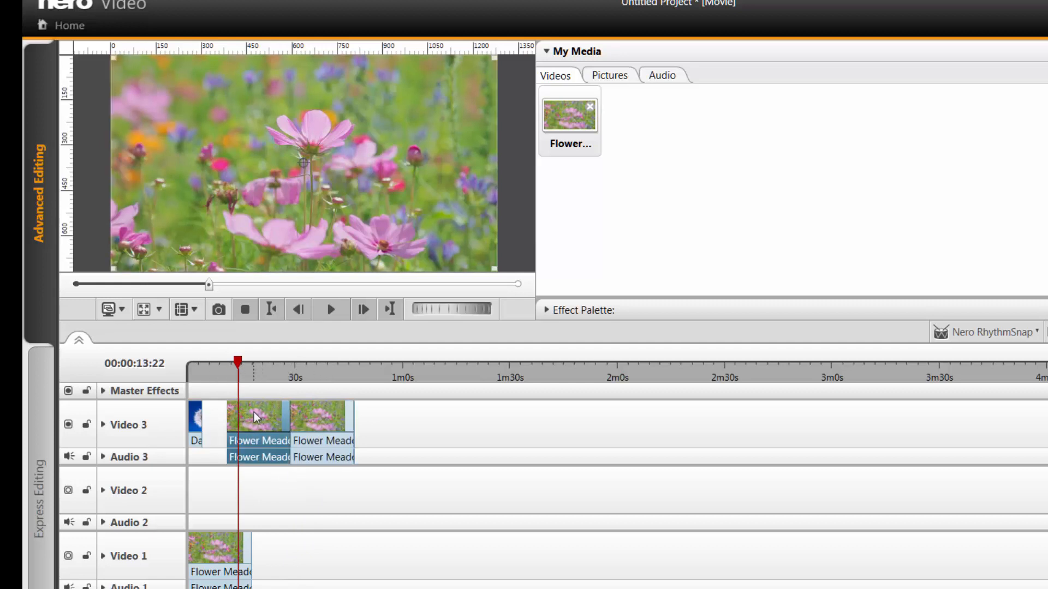
click(326, 413)
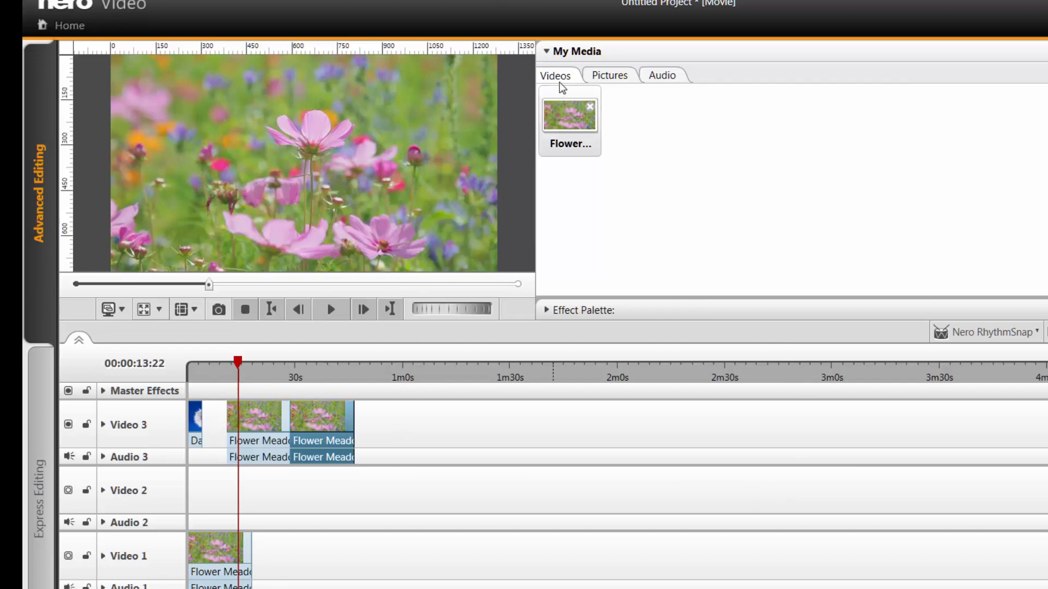
click(545, 311)
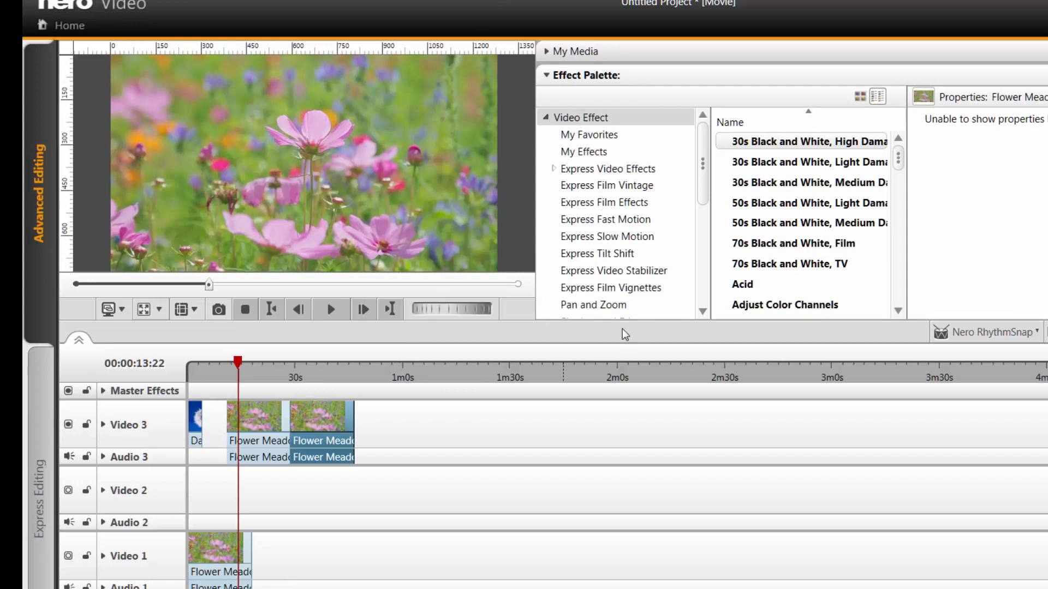
click(620, 221)
click(621, 238)
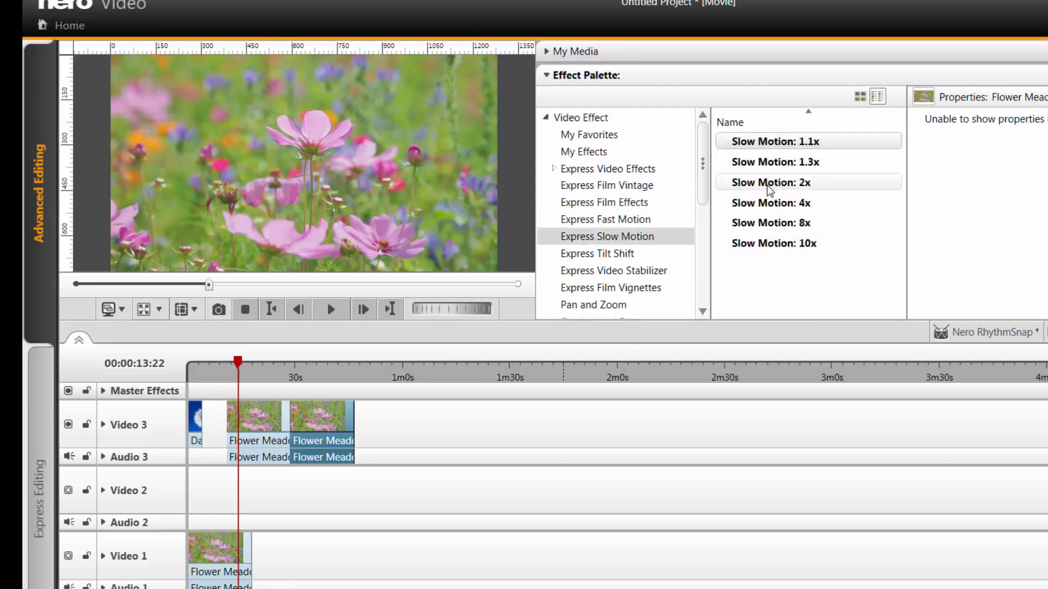
drag(767, 183, 323, 418)
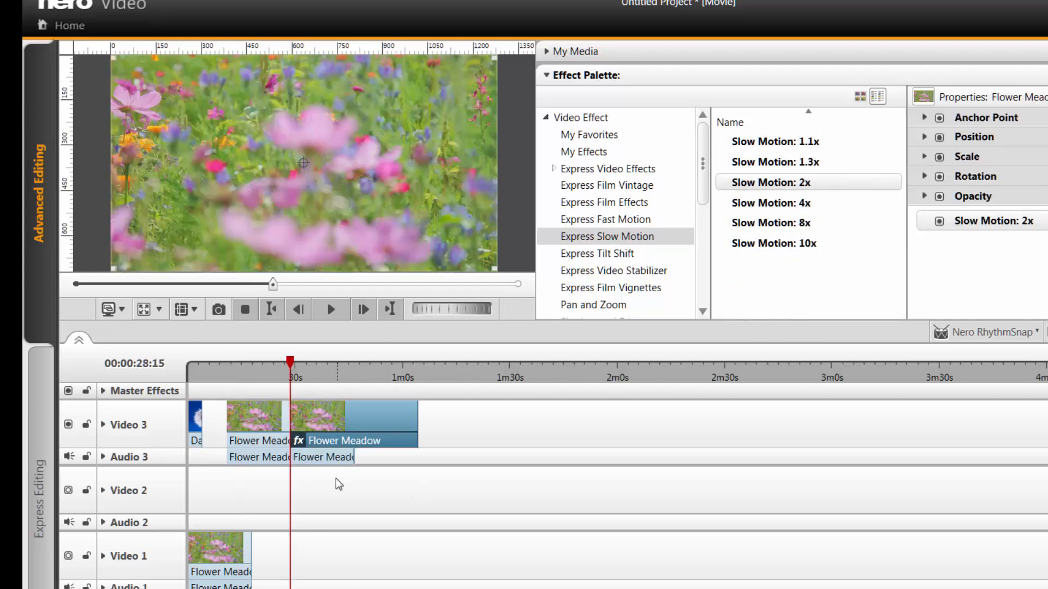
Mute the Audio 3 track and preview the movie from the start, skipping ahead to the slow-motion clip before returning to the beginning.
click(341, 457)
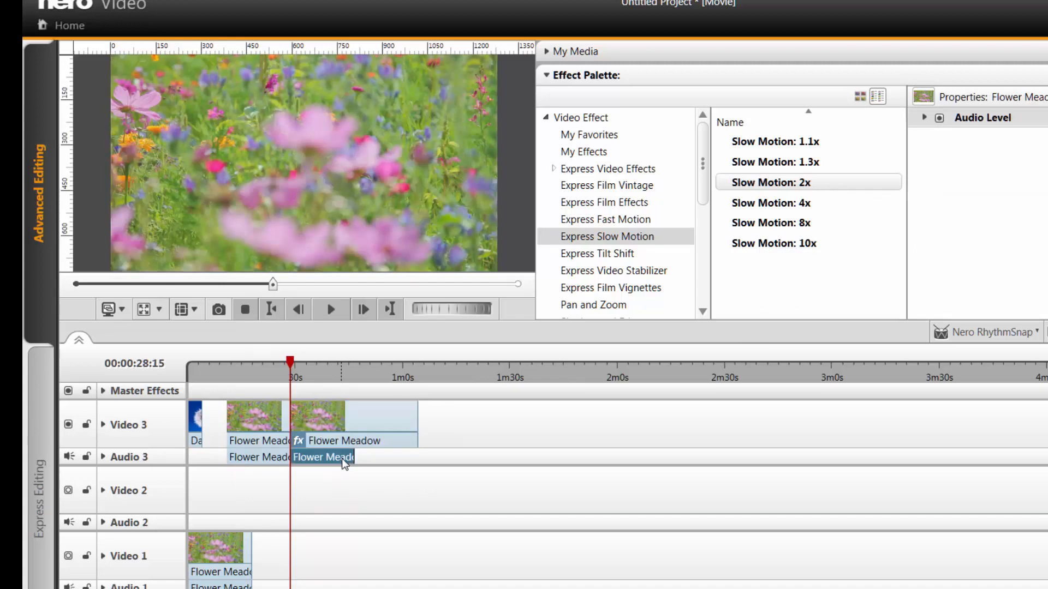
click(68, 457)
click(251, 311)
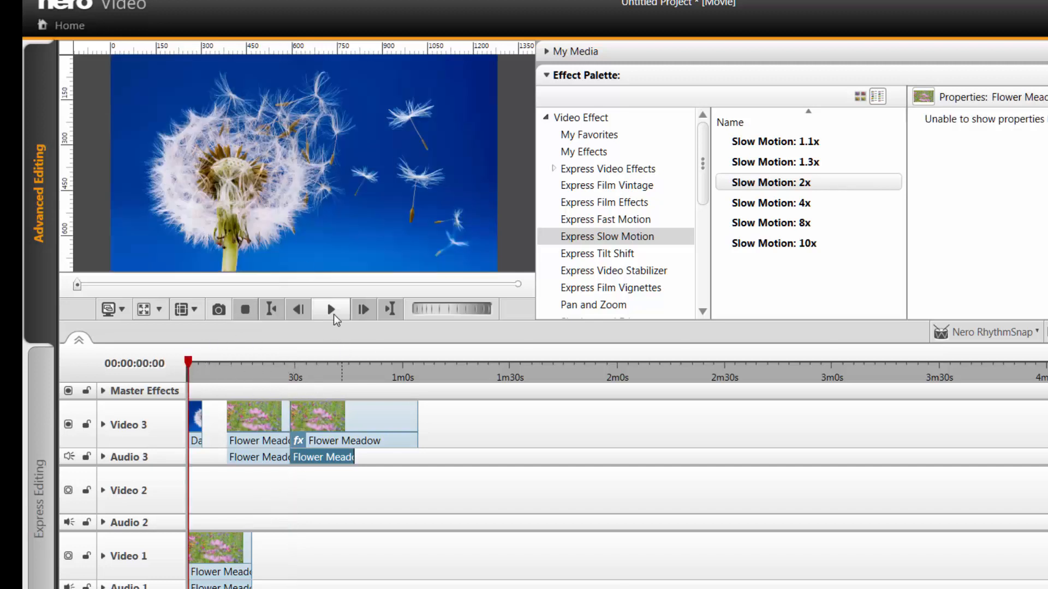
click(332, 311)
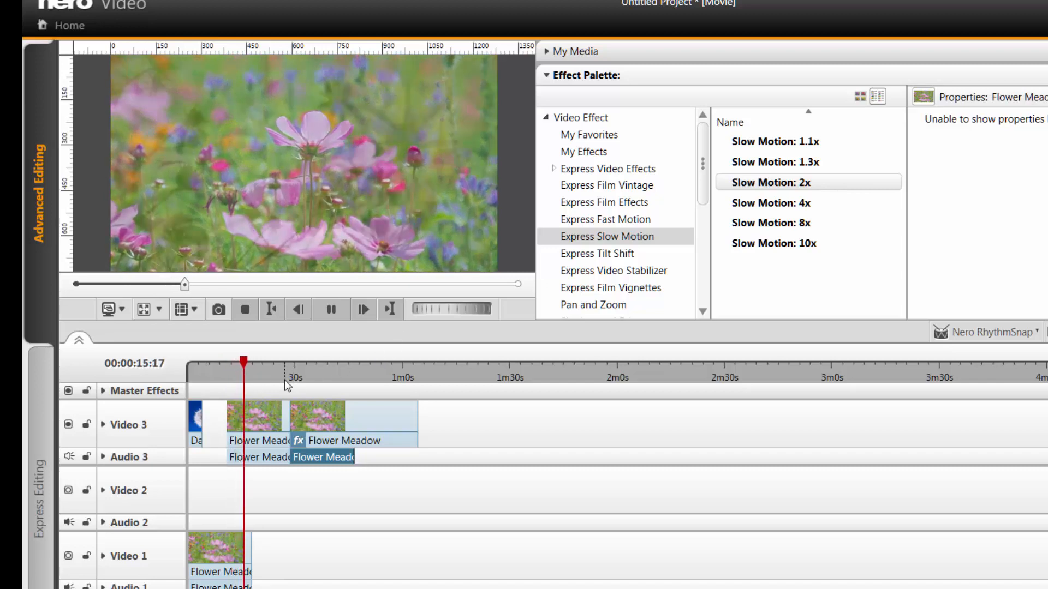
click(269, 373)
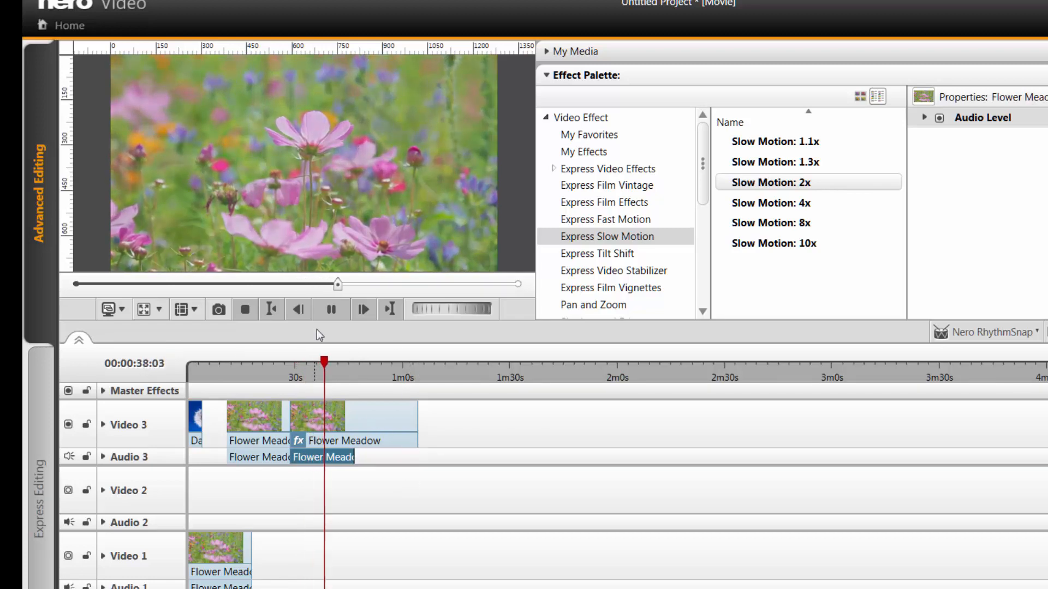
click(244, 309)
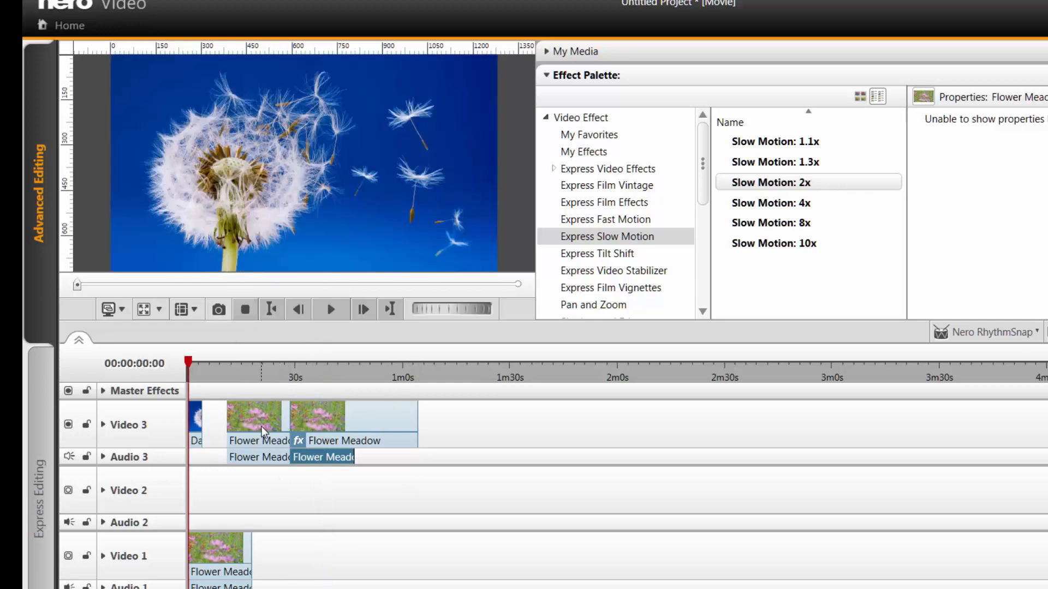
Remove the first Flower Meadow clip from Video 3 and close the gap it leaves.
click(261, 427)
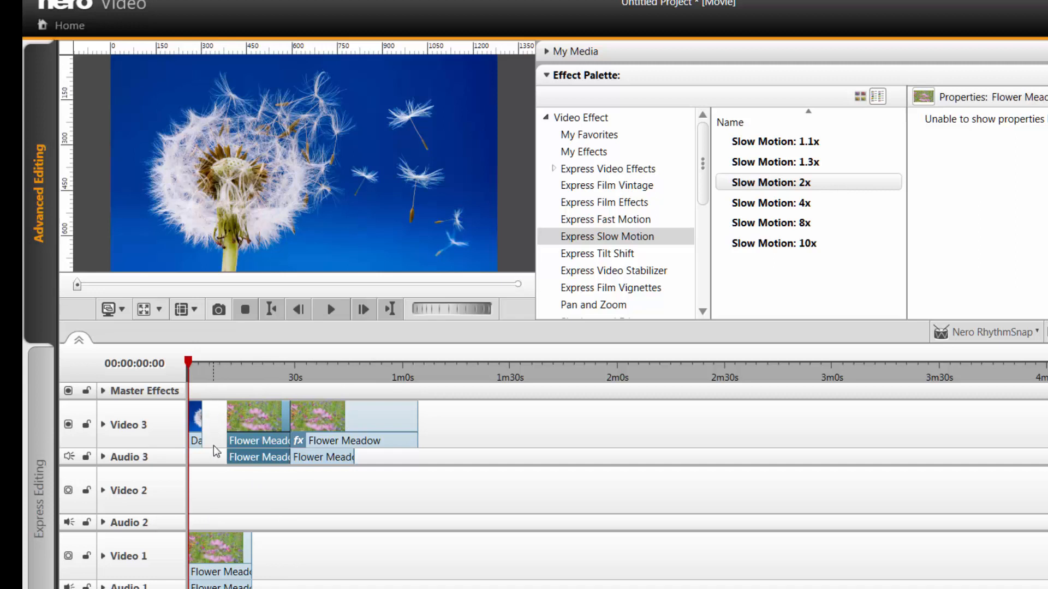
right_click(251, 420)
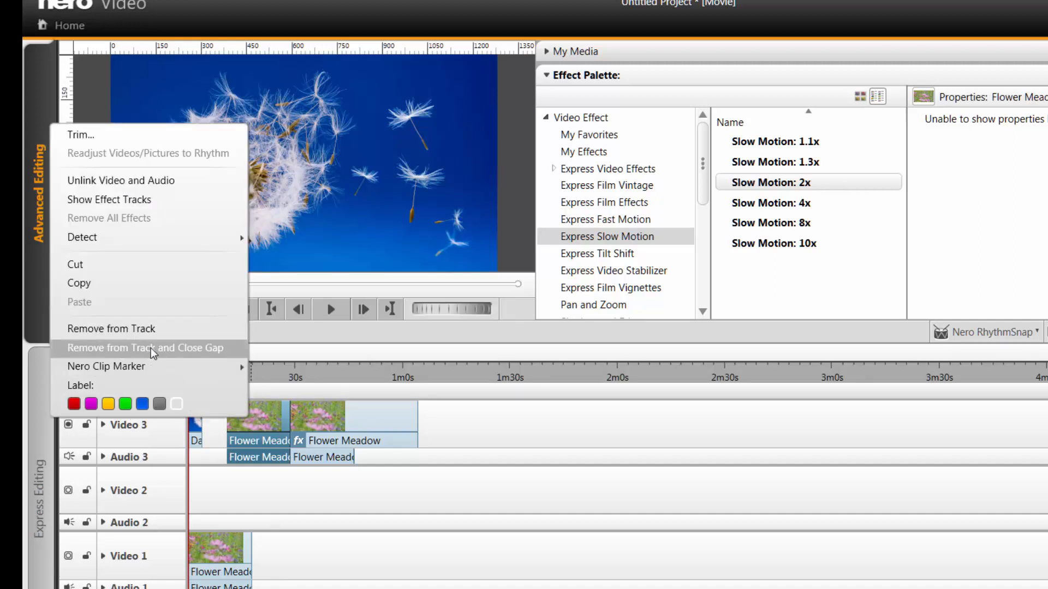
click(365, 418)
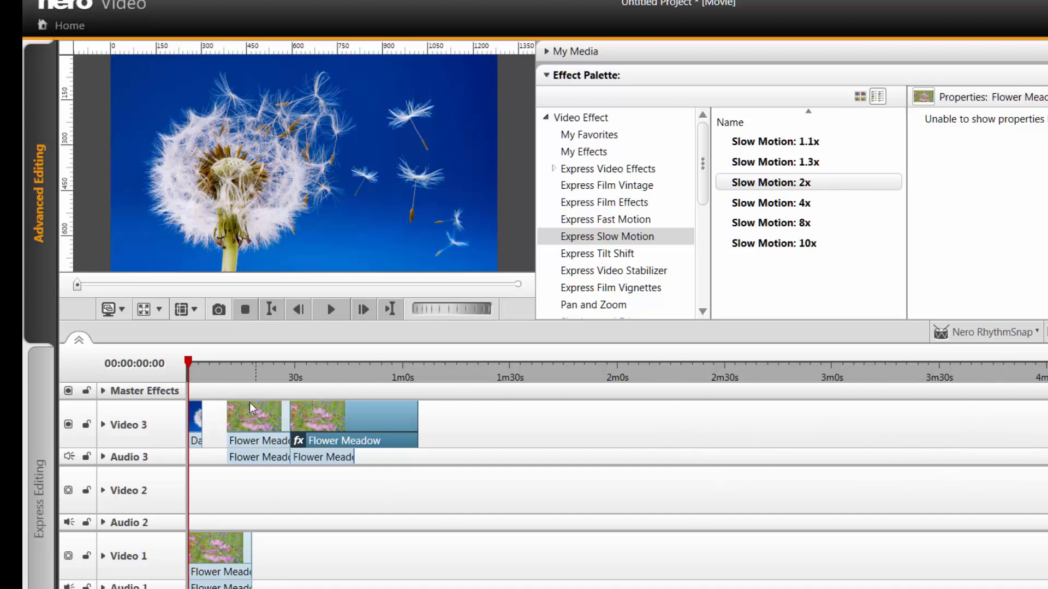
click(245, 426)
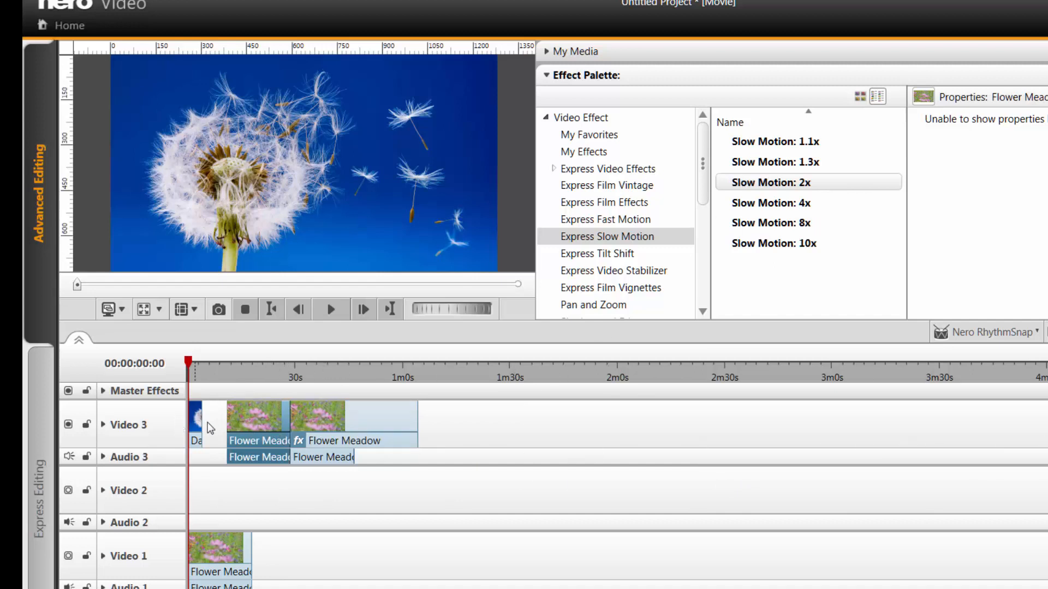
right_click(263, 416)
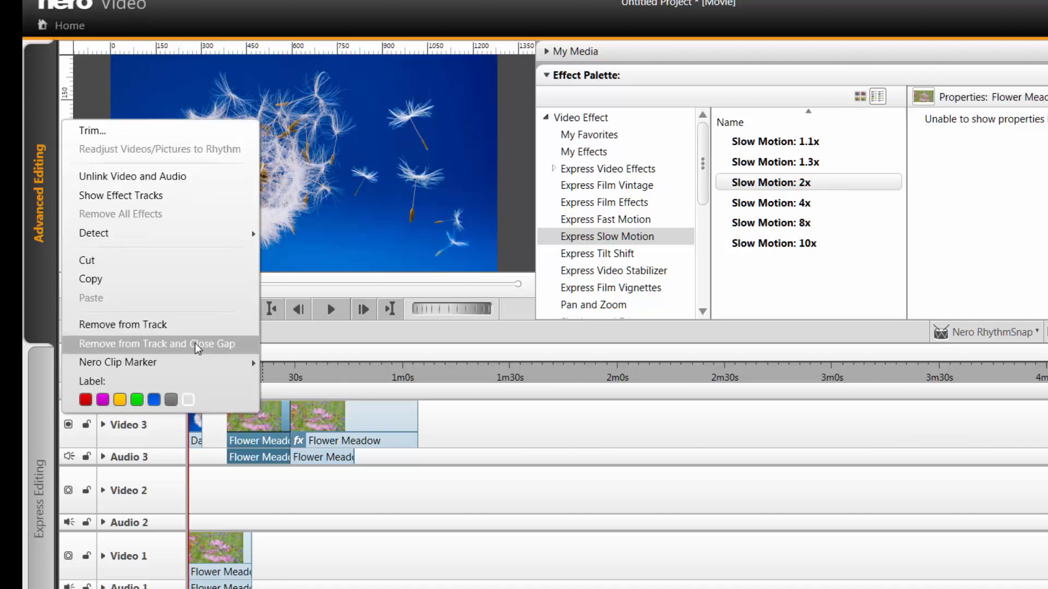
click(195, 343)
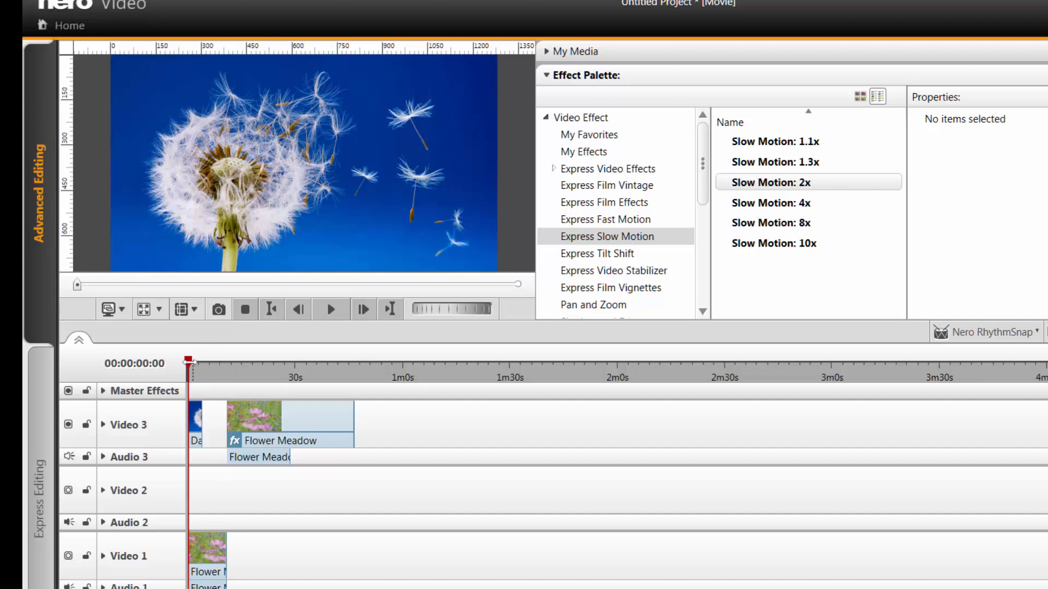
Make the Video 1 track visible and preview the movie from the start into the slow-motion clip, returning to the beginning.
drag(202, 357, 220, 366)
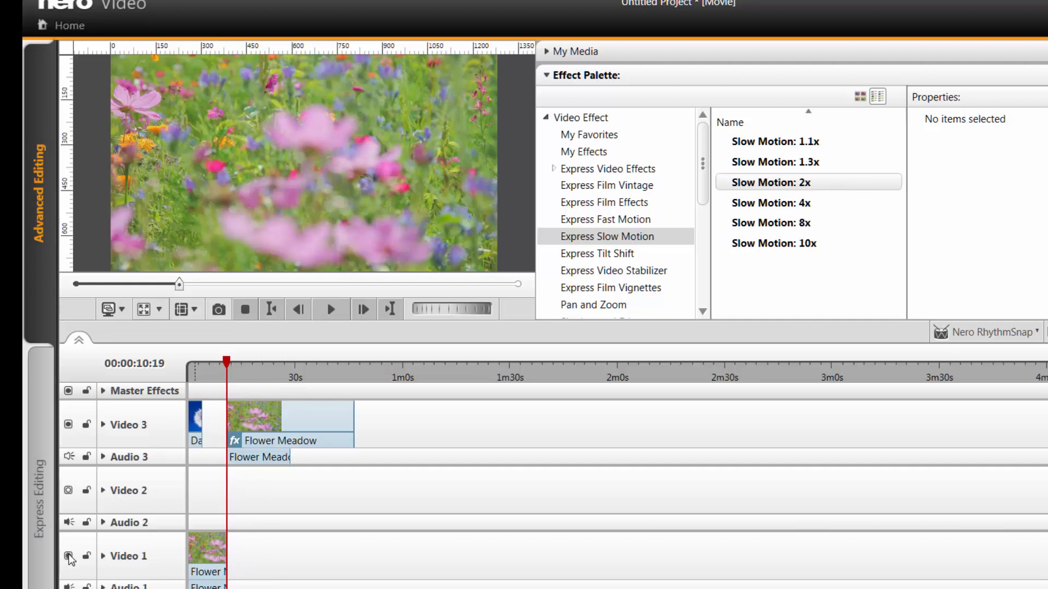
click(240, 317)
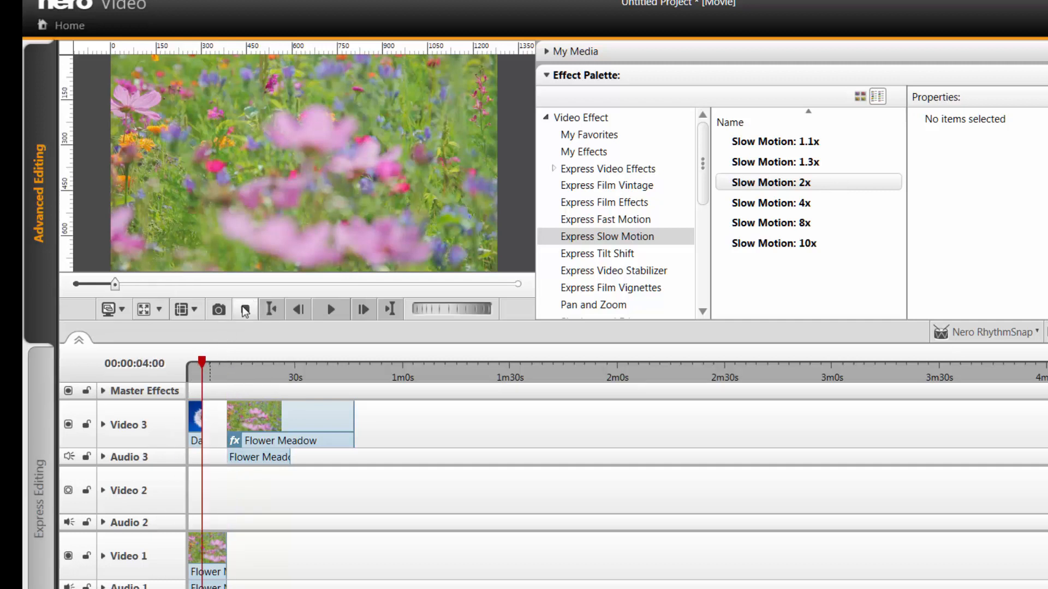
click(239, 318)
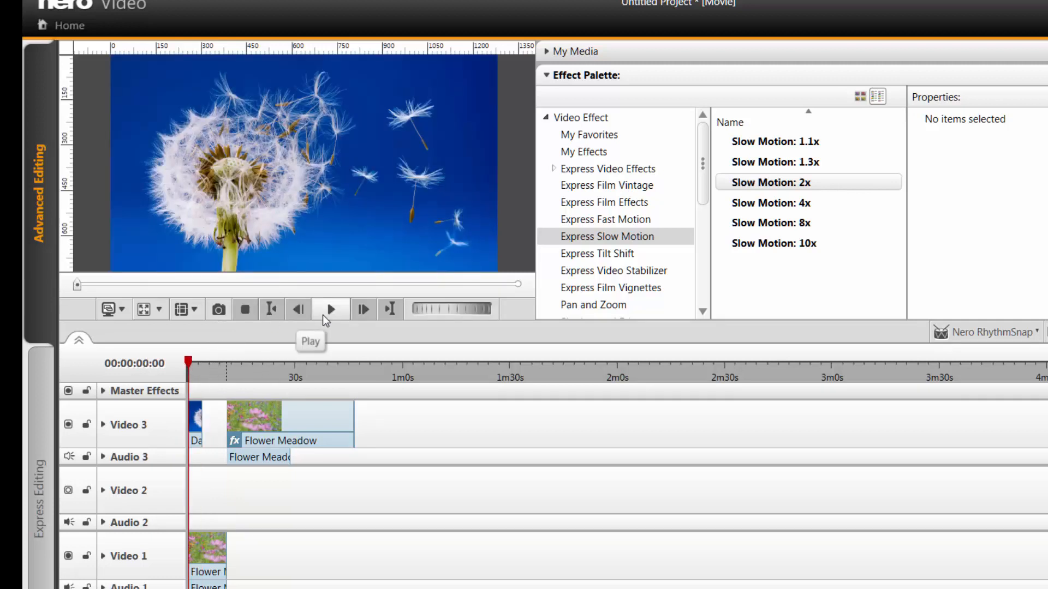
click(330, 309)
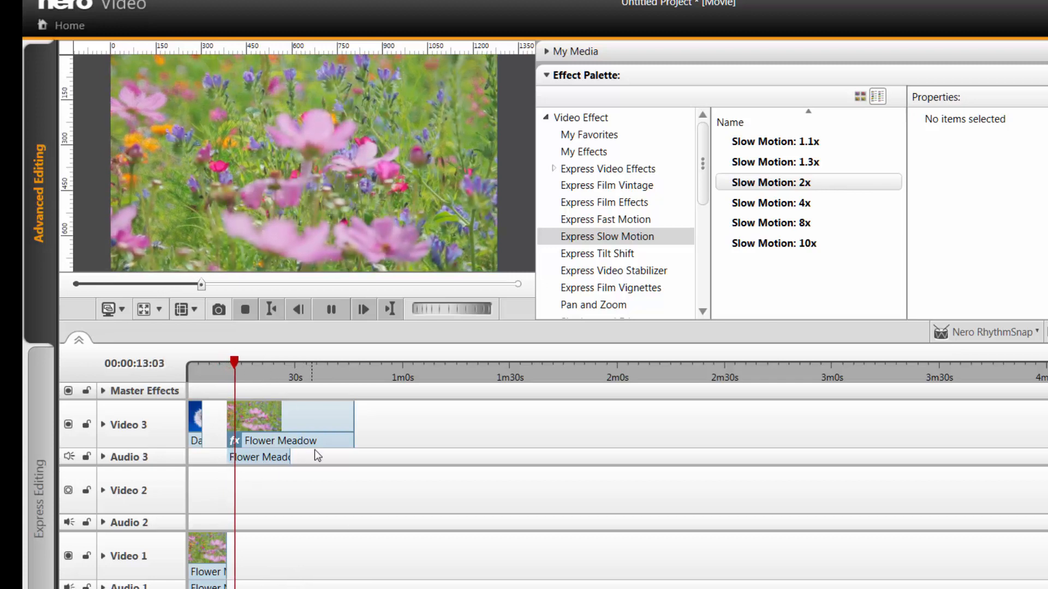
click(245, 310)
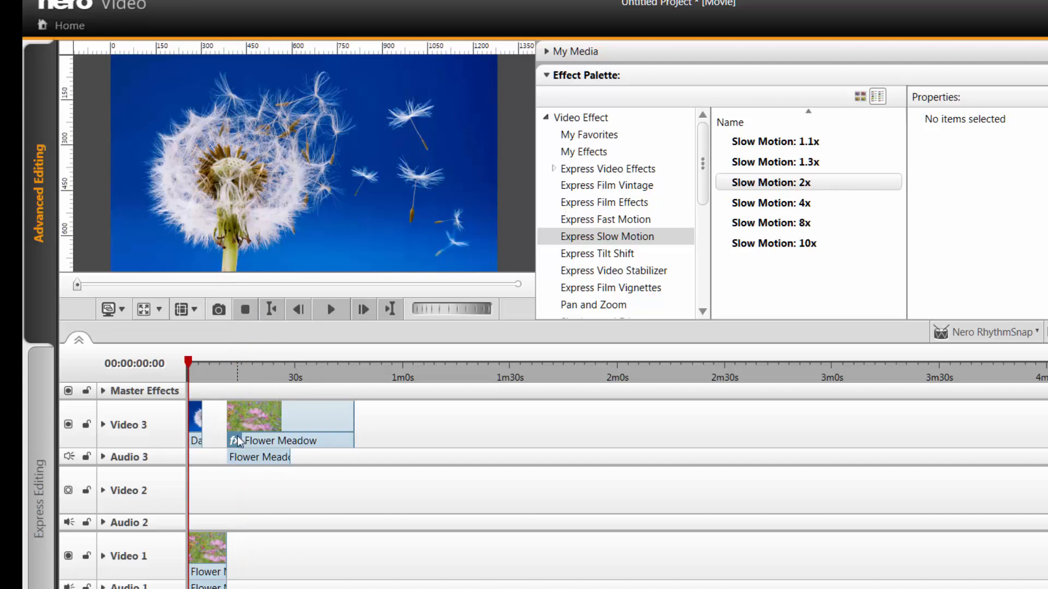
click(260, 432)
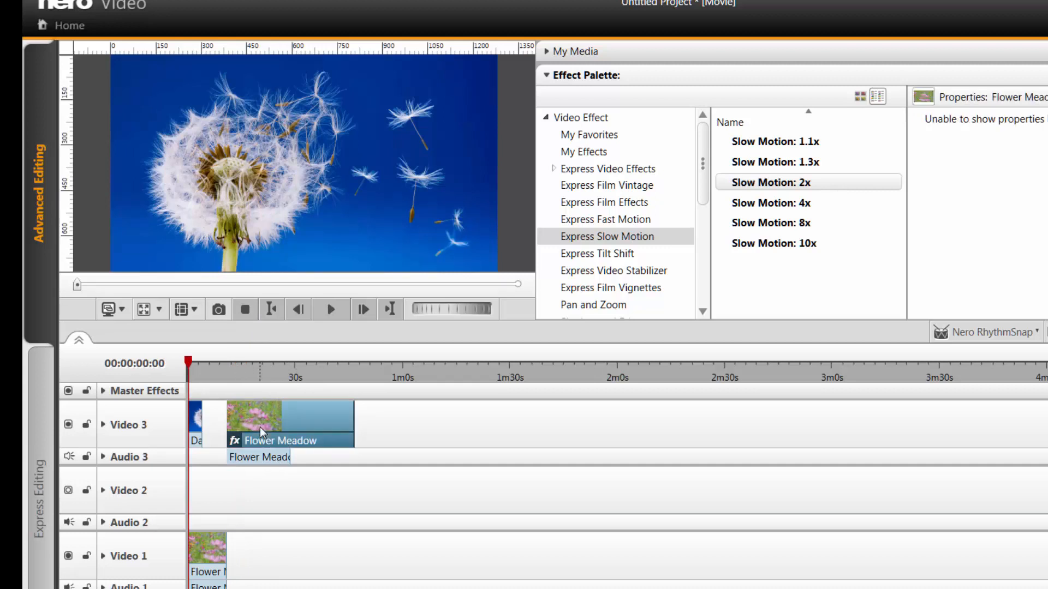
right_click(260, 432)
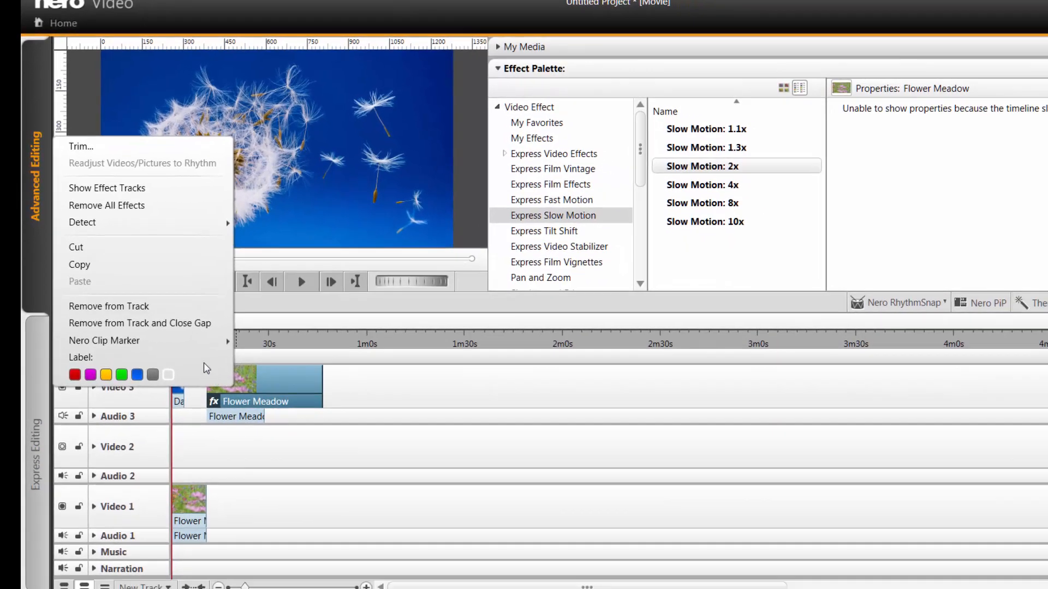
mouse_move(203, 349)
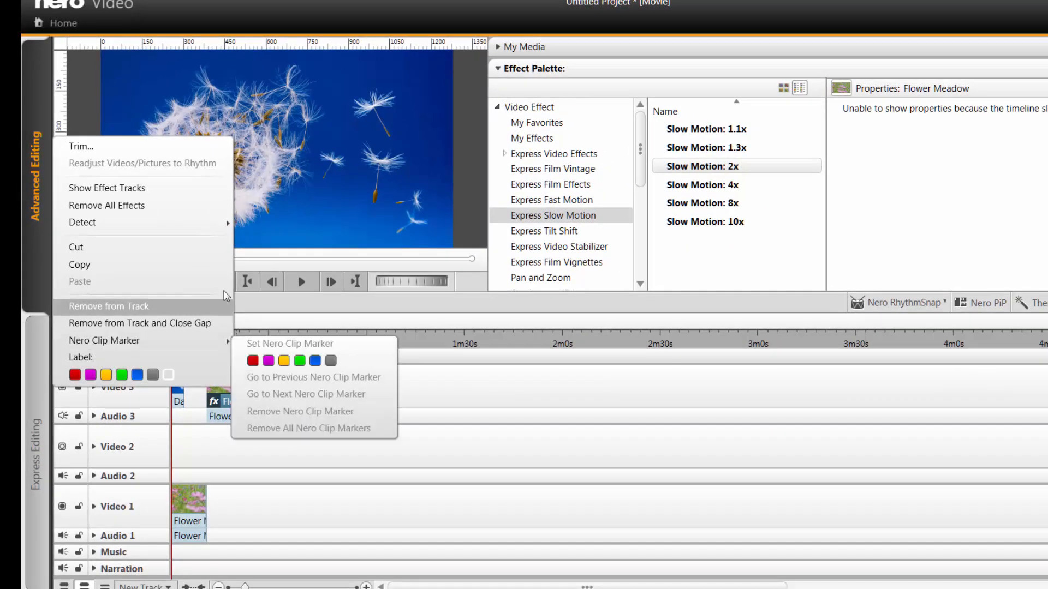
click(458, 396)
Shift the Video 1 Flower Meadow clip to start where Dandelion ends, and move the Audio 3 clip to Audio 1 directly behind that clip's audio.
click(236, 417)
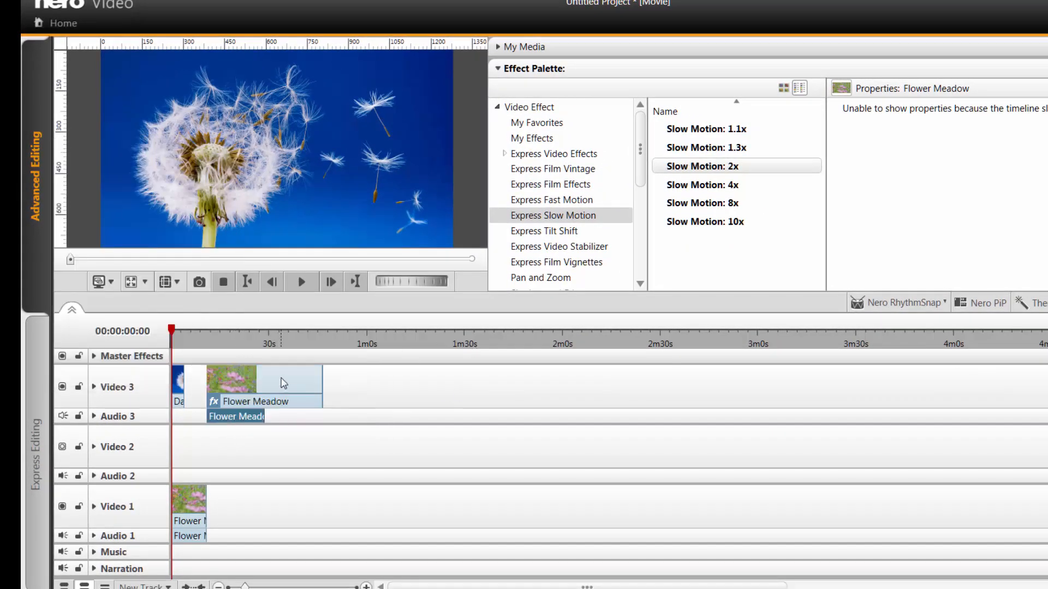
drag(228, 423, 286, 519)
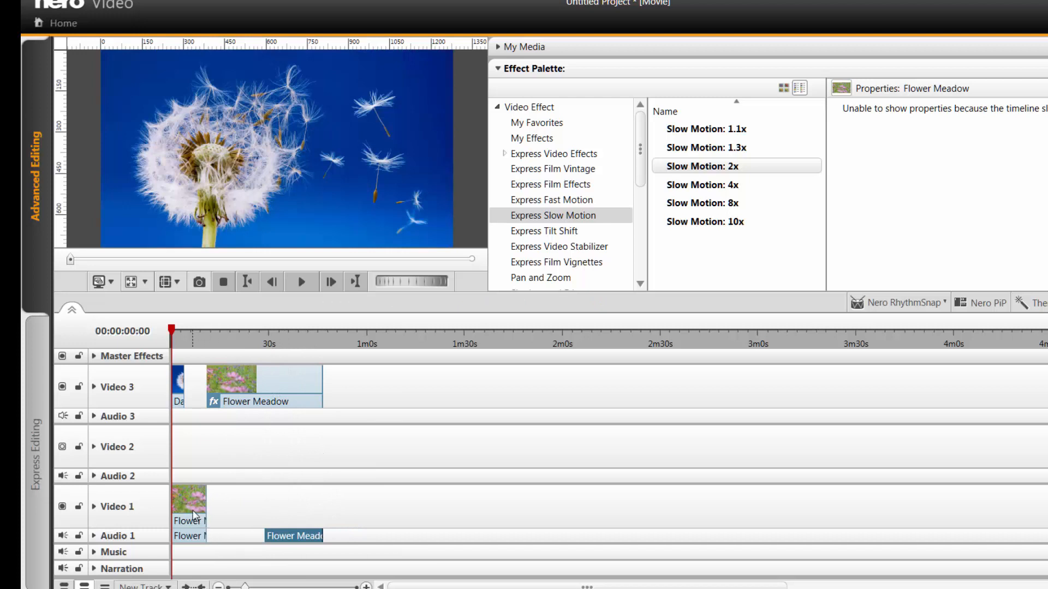
drag(194, 516, 207, 517)
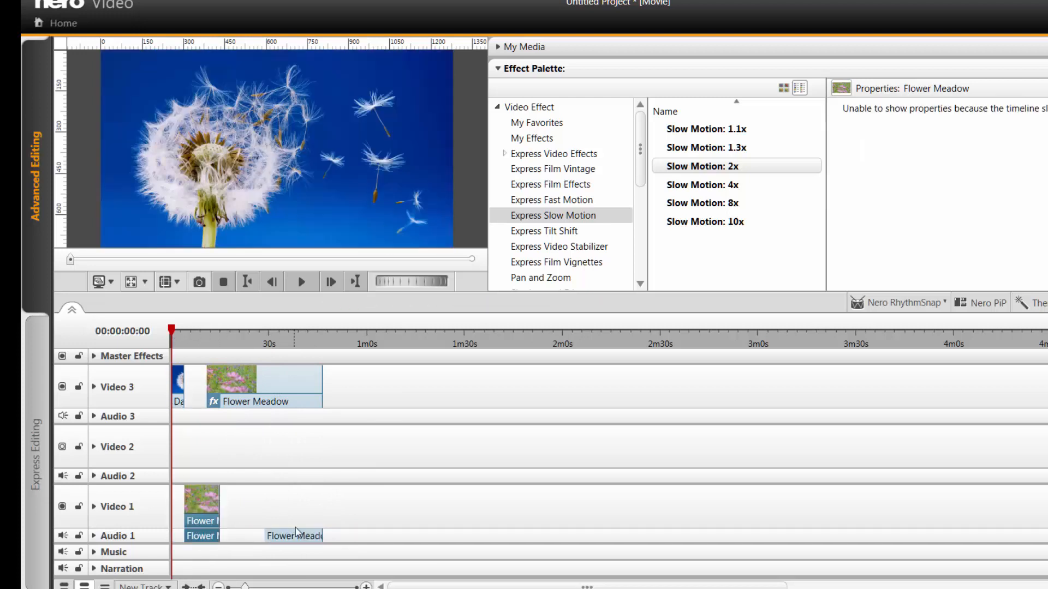
click(286, 539)
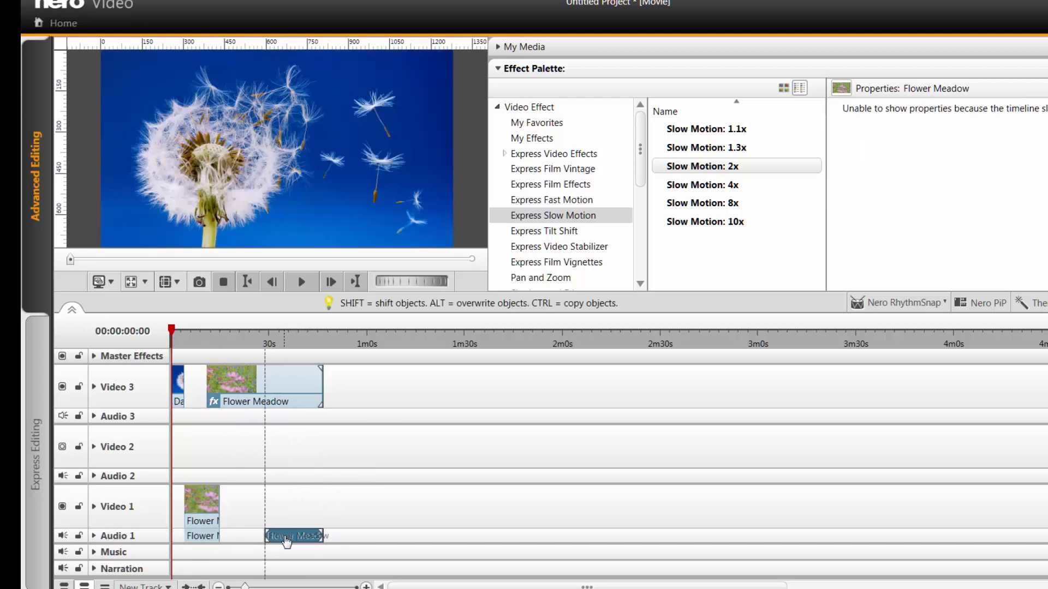
drag(286, 539, 241, 541)
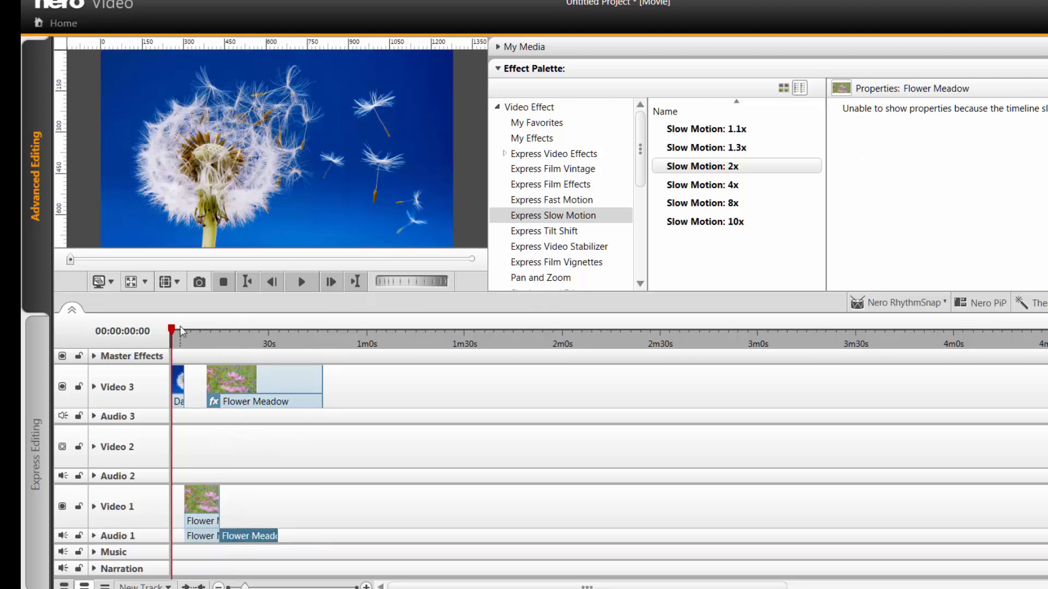
Enlarge the timeline scale and jump the playhead from the start to the next cut, at 4 s.
mouse_move(182, 330)
mouse_down()
mouse_move(204, 329)
mouse_move(196, 331)
mouse_up()
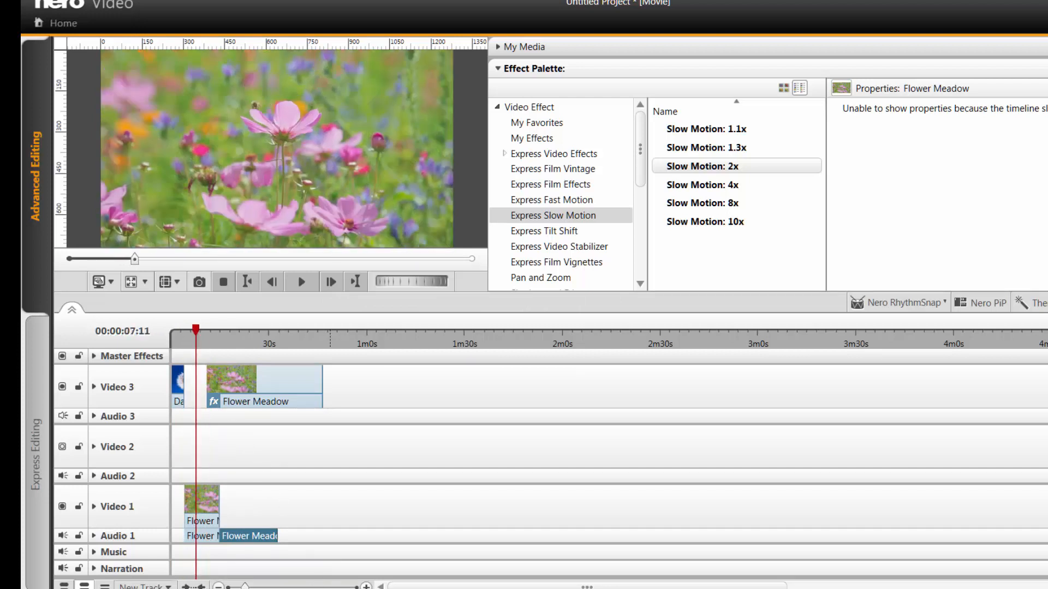
click(366, 588)
click(366, 587)
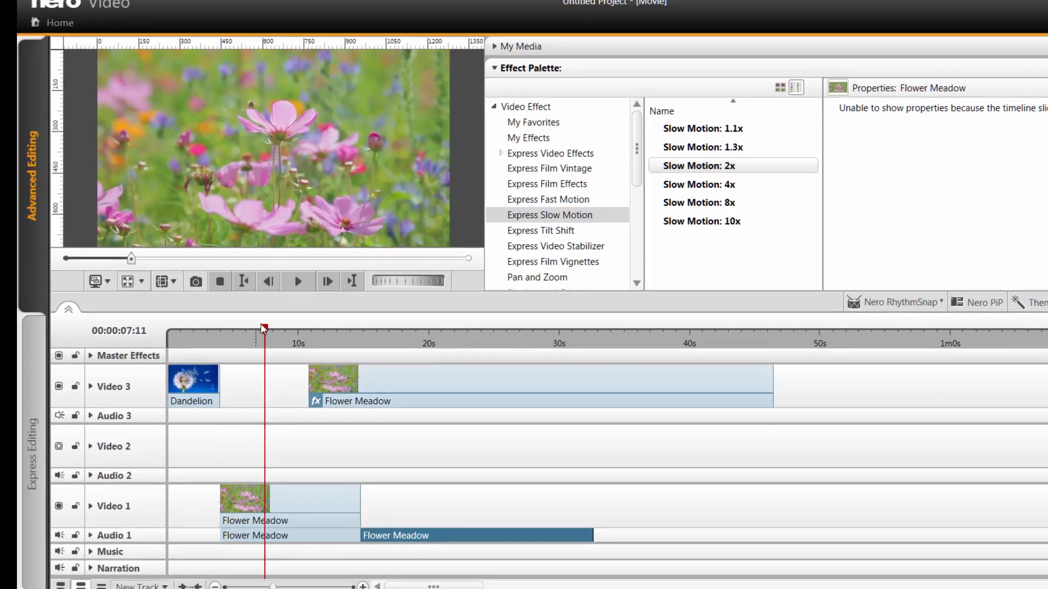
key(Home)
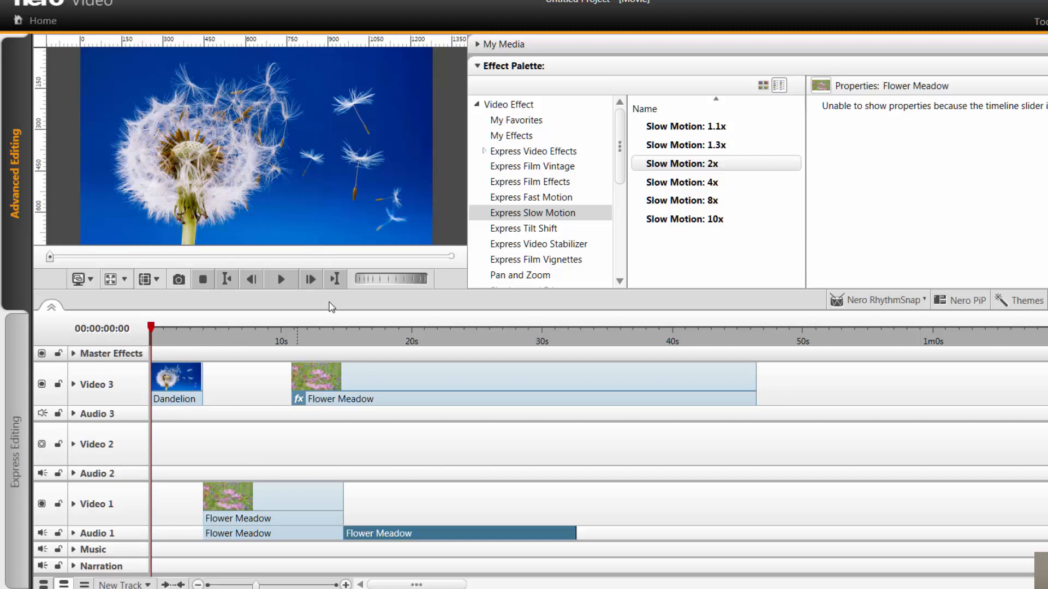
click(337, 280)
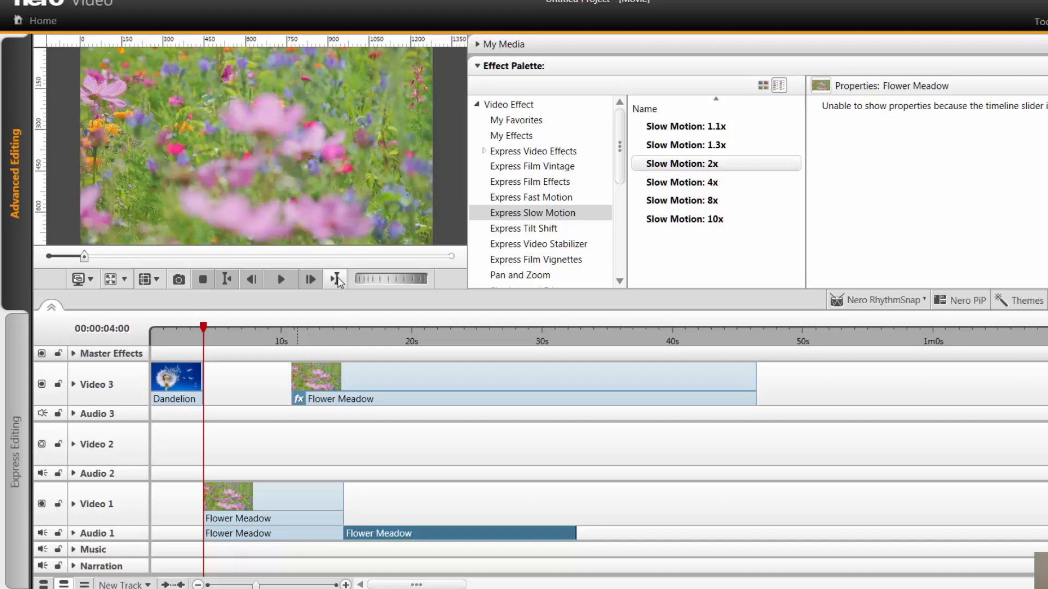
Jump the playhead from cut to cut until the end of the movie, and return it to the start.
click(336, 279)
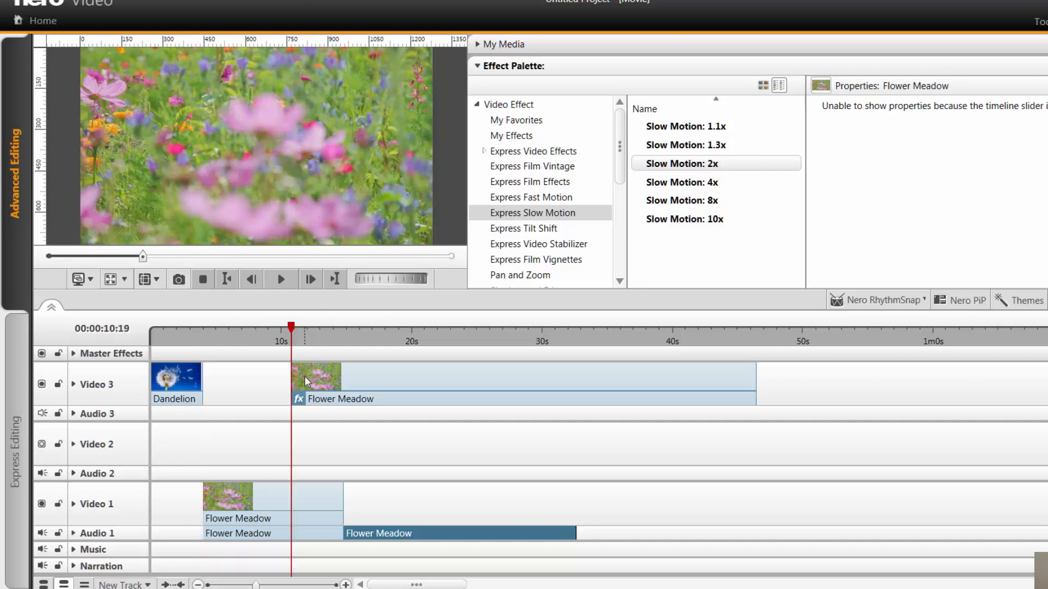
click(336, 279)
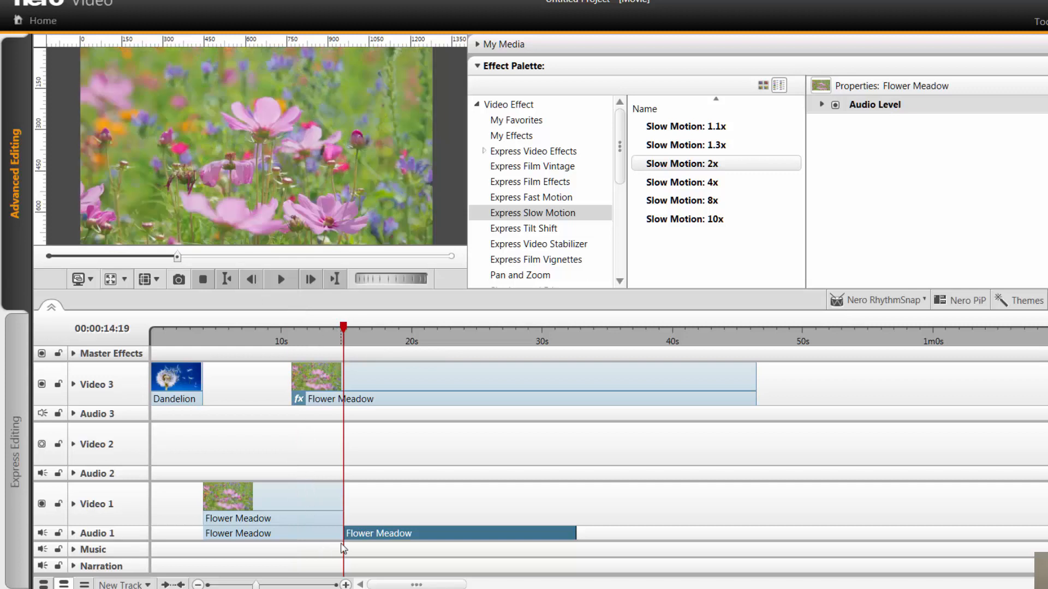
click(337, 284)
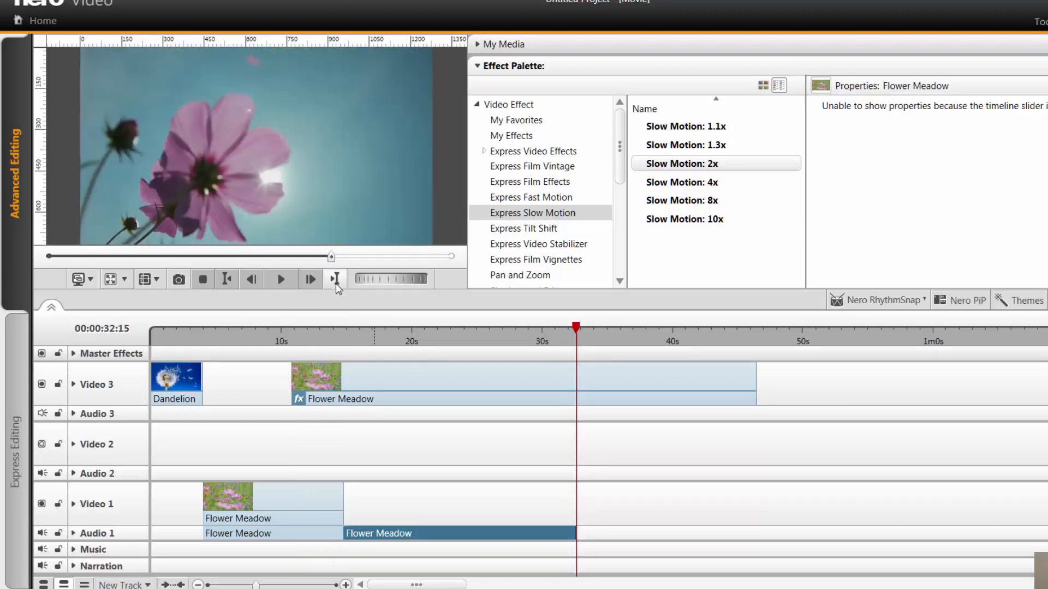
click(336, 283)
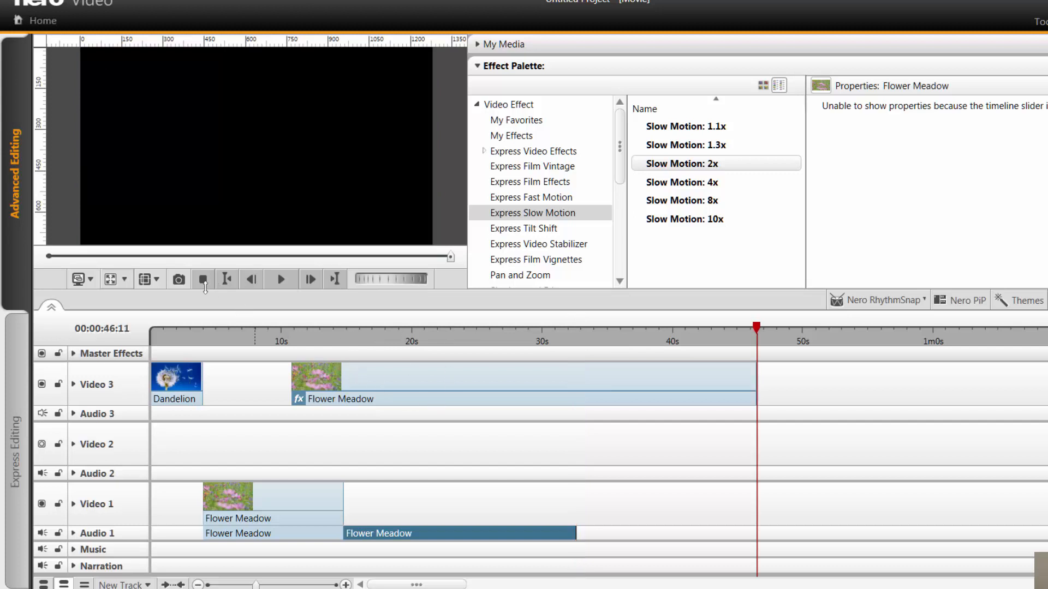
click(204, 281)
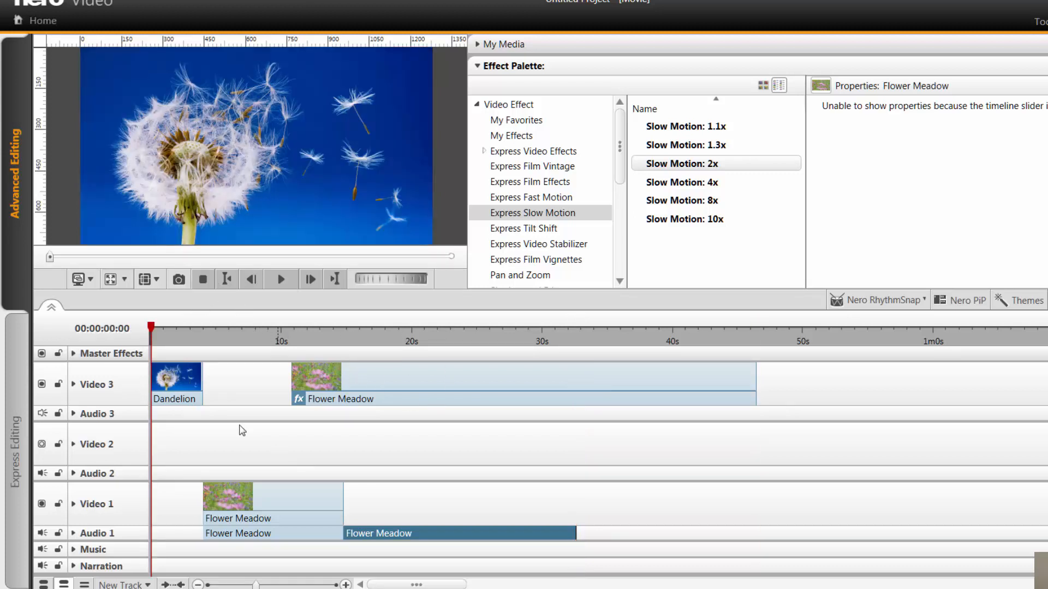
Remove the Dandelion clip from Video 3 with its gap closed, and play the movie from the start.
right_click(187, 392)
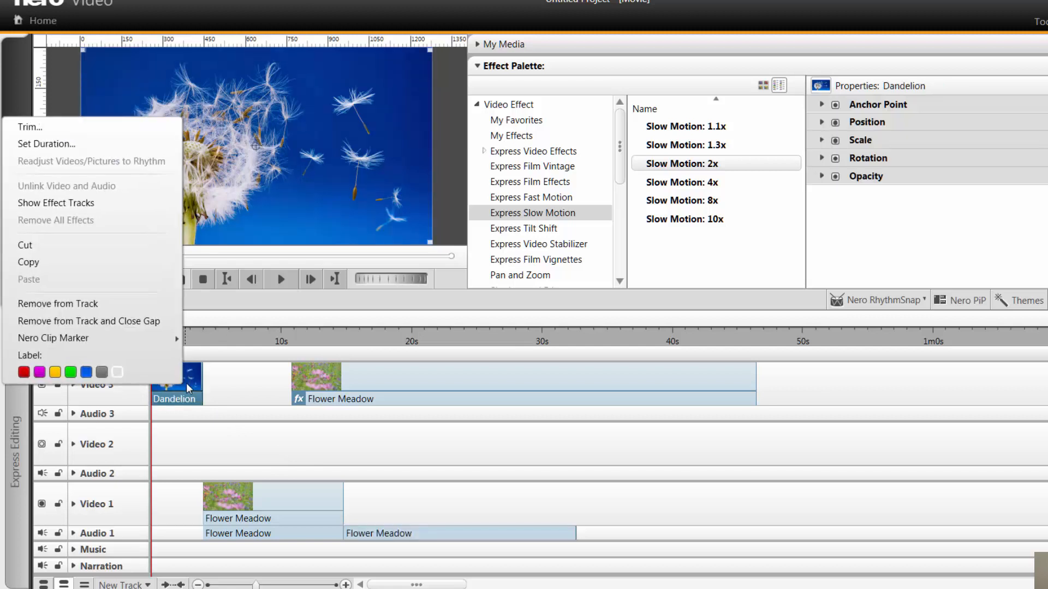
click(125, 322)
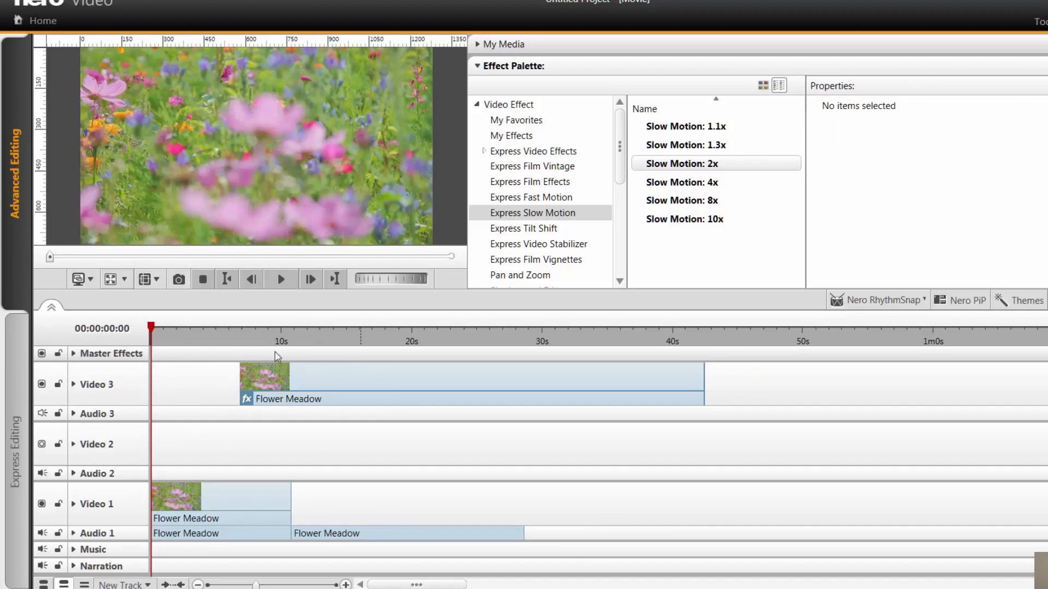
click(282, 281)
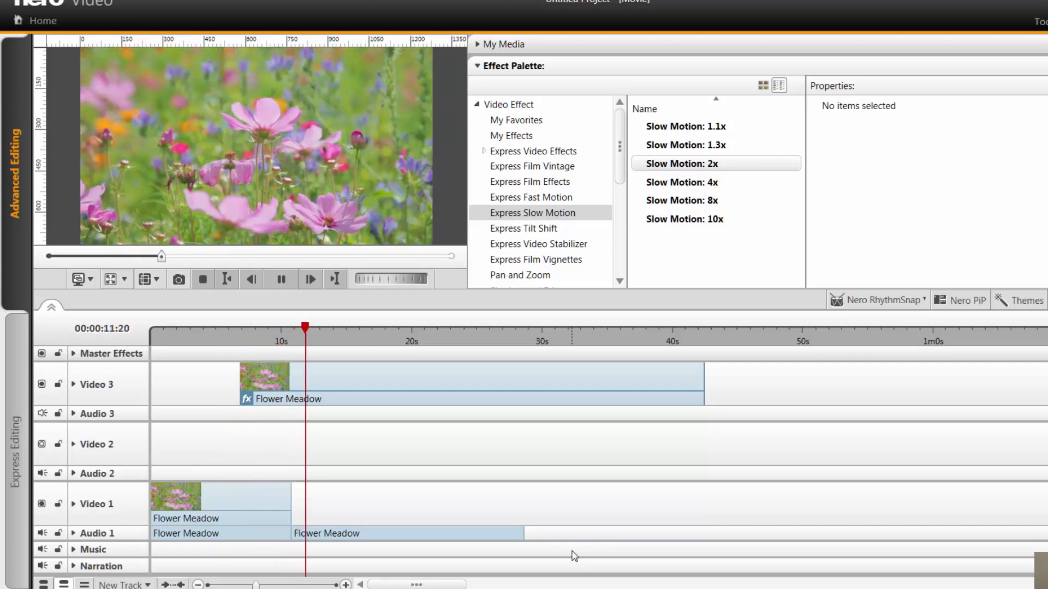
Set the audio level of the second Flower Meadow clip on Audio 1 to 0 dB, with the playhead at that clip's start.
click(424, 533)
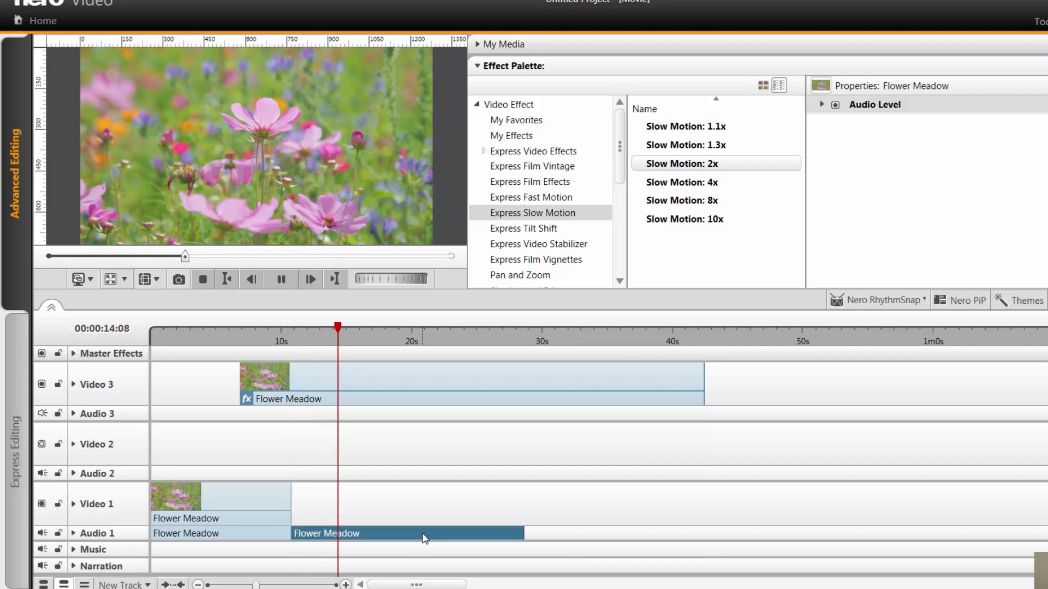
click(821, 105)
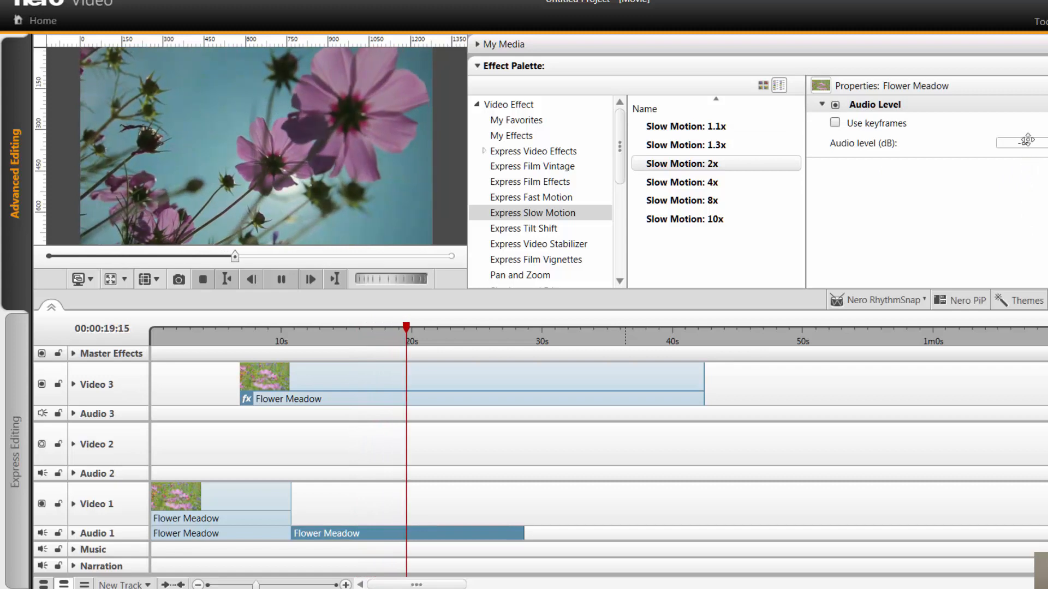
click(1023, 144)
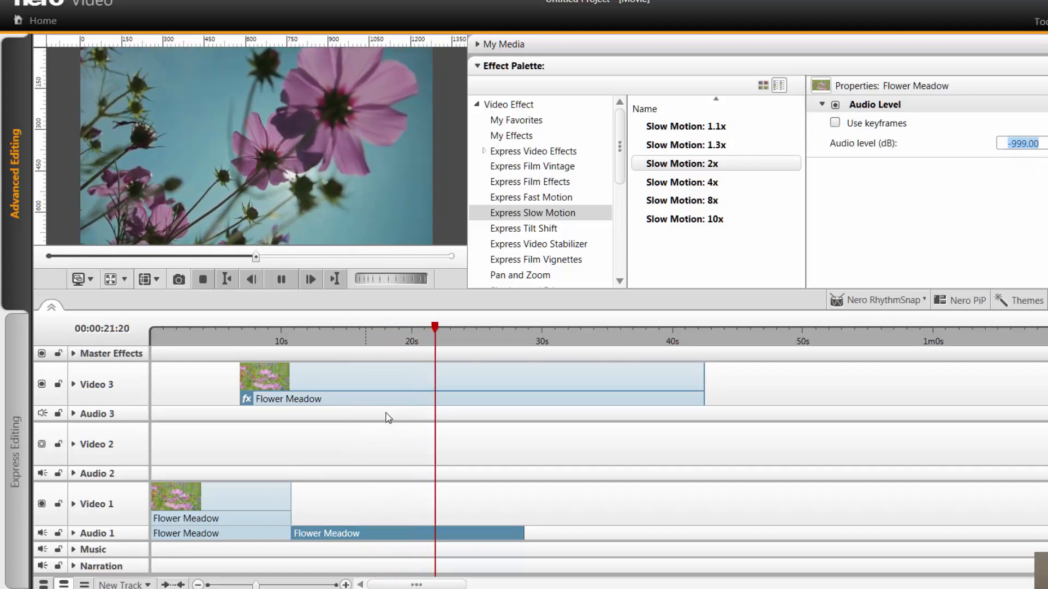
click(222, 283)
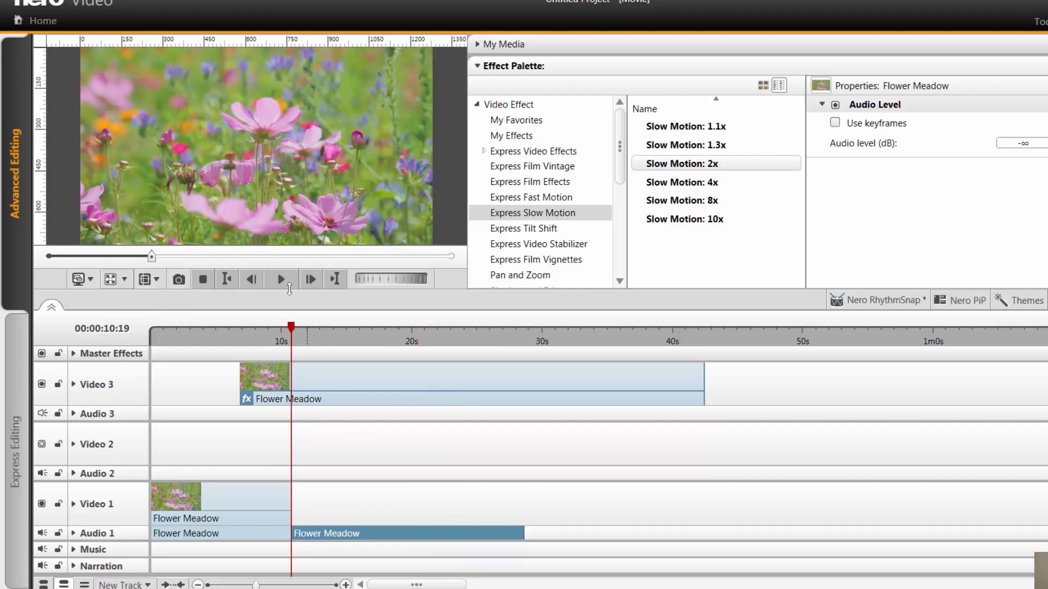
click(1021, 142)
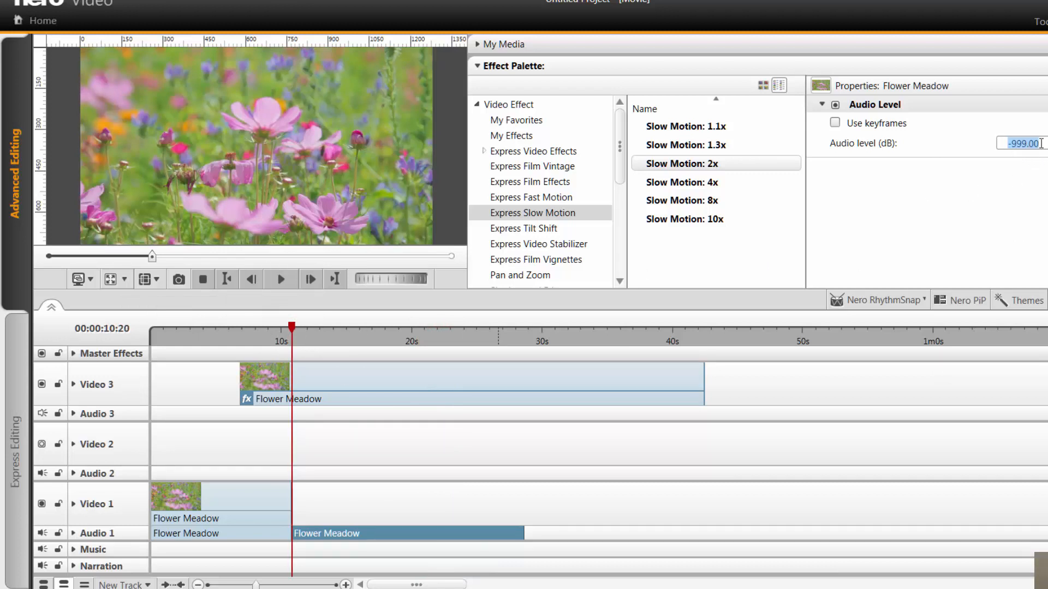
click(1033, 143)
key(ctrl+a)
text(0)
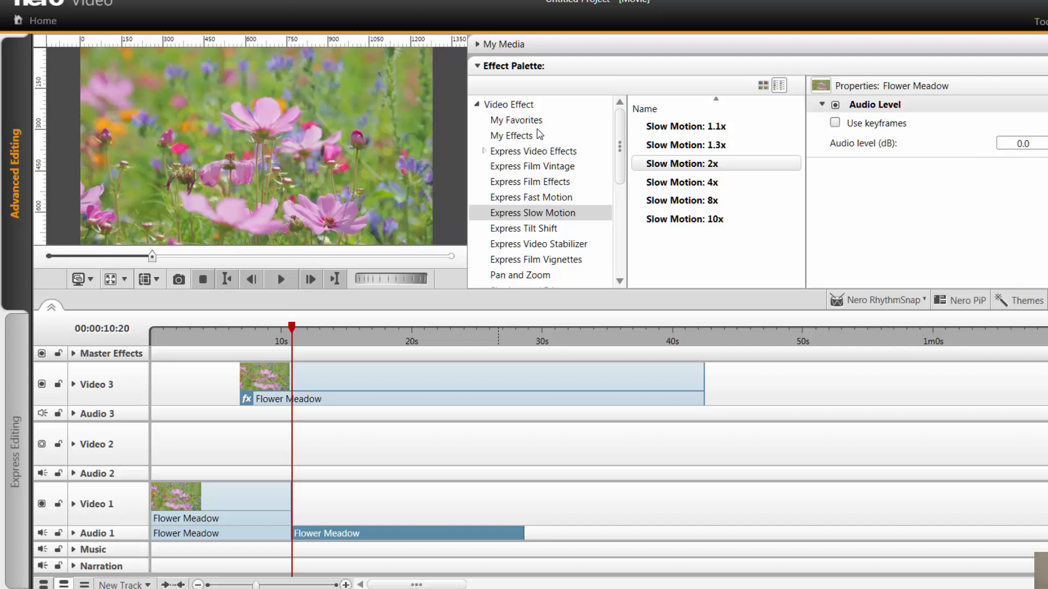
key(Return)
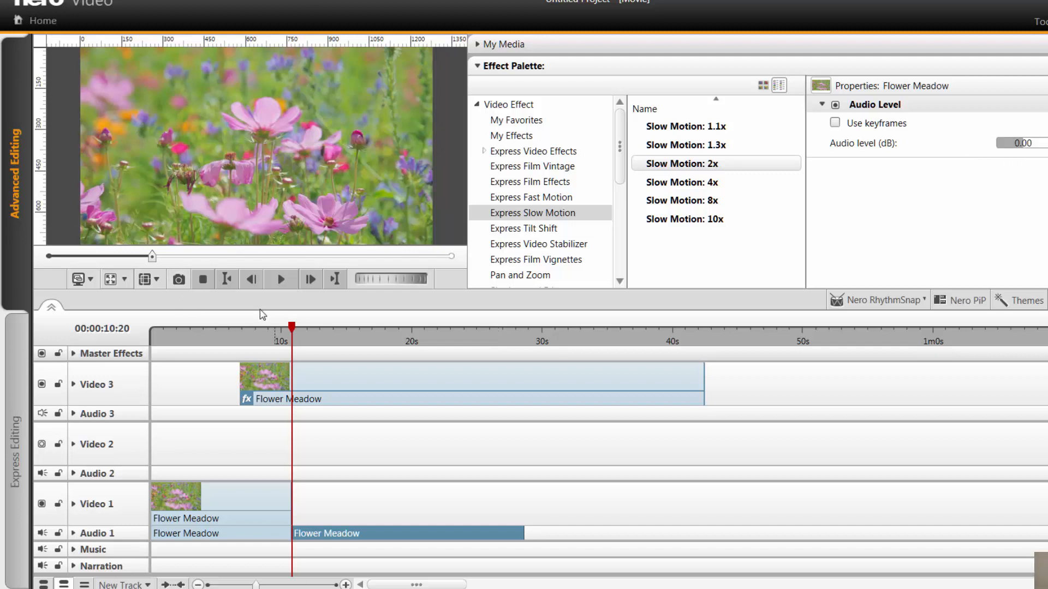
Preview the beginning of the second Audio 1 clip, pausing at about 13 s, and inspect the Video 3 Flower Meadow clip's properties.
click(286, 285)
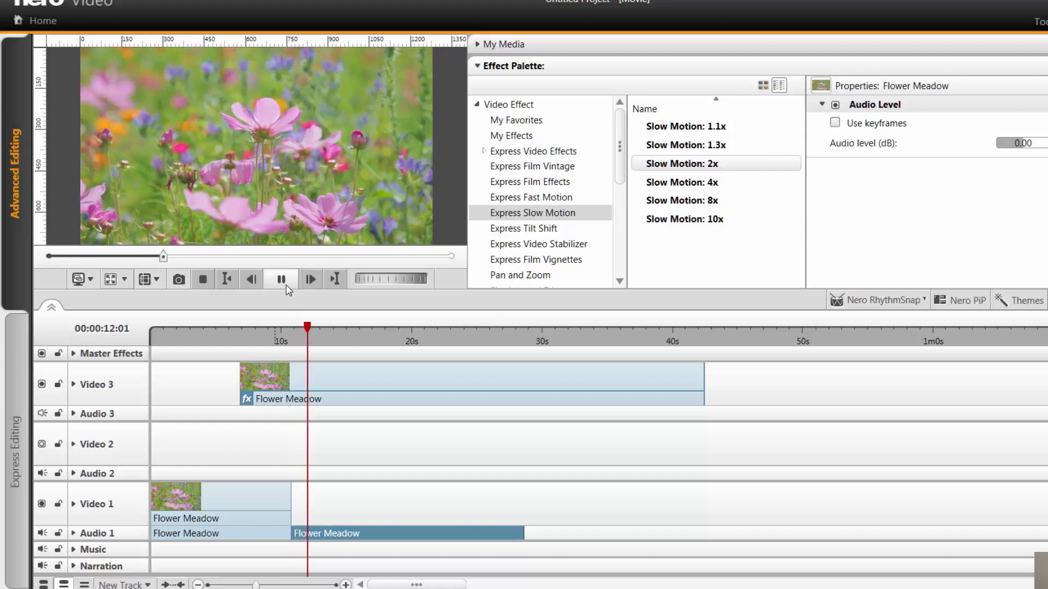
click(286, 285)
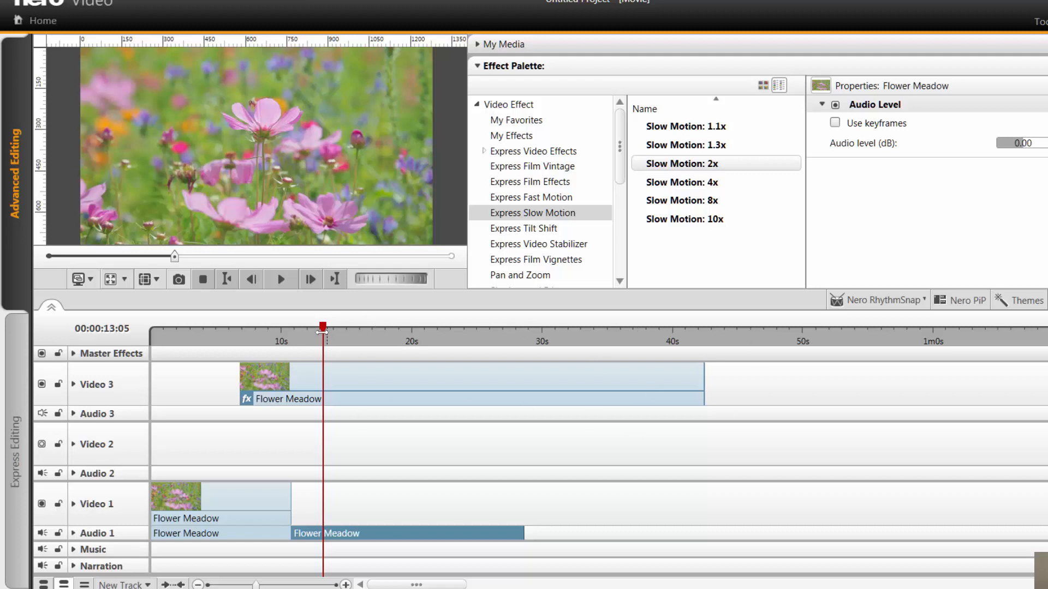
click(274, 383)
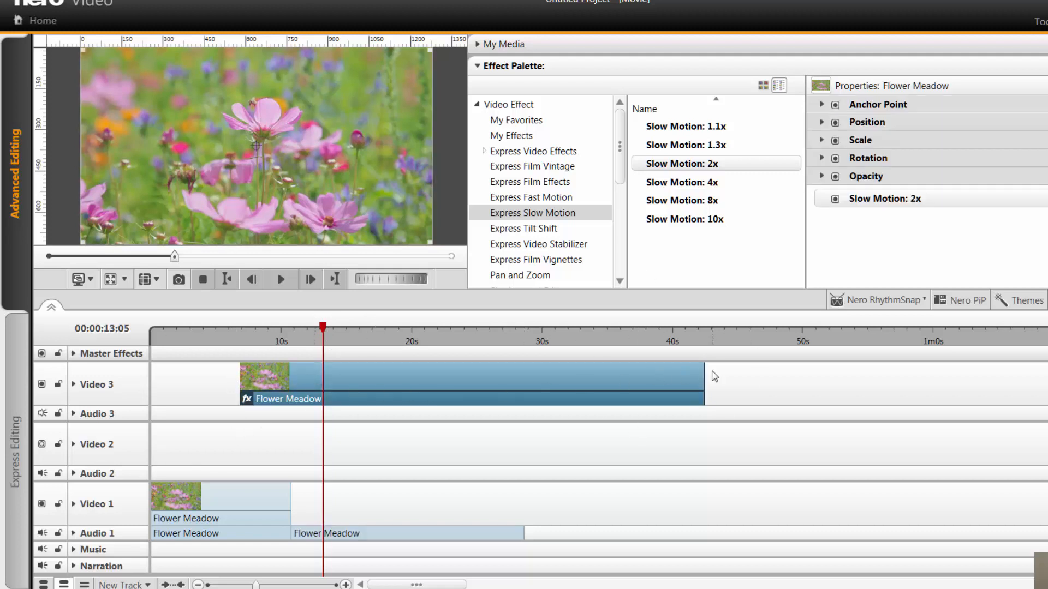
Raise the second Audio 1 clip's audio level to +3.50 dB and try to set it to 15 dB.
click(397, 534)
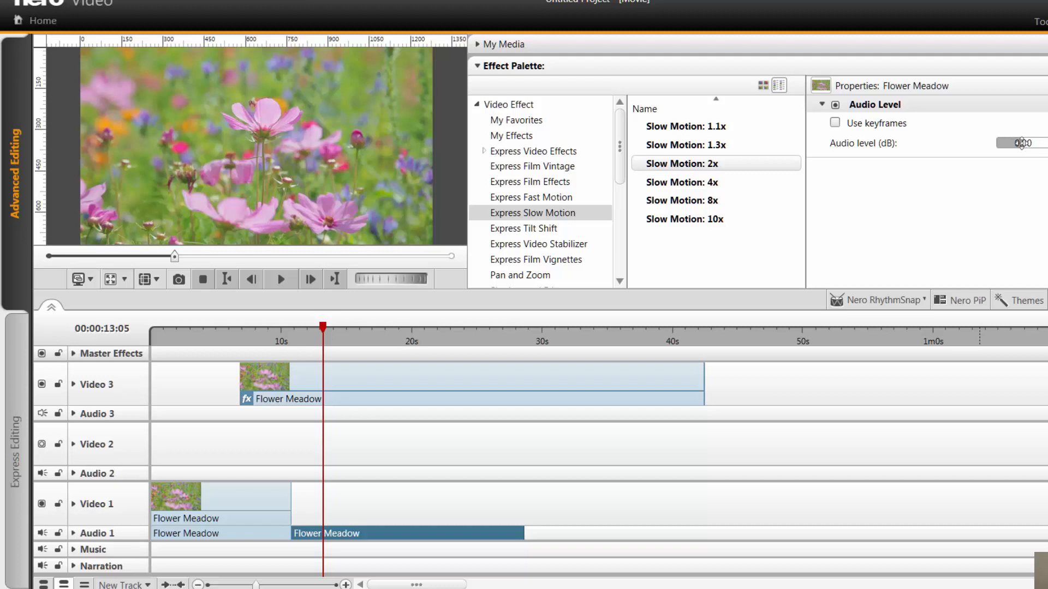
drag(1016, 143, 1028, 143)
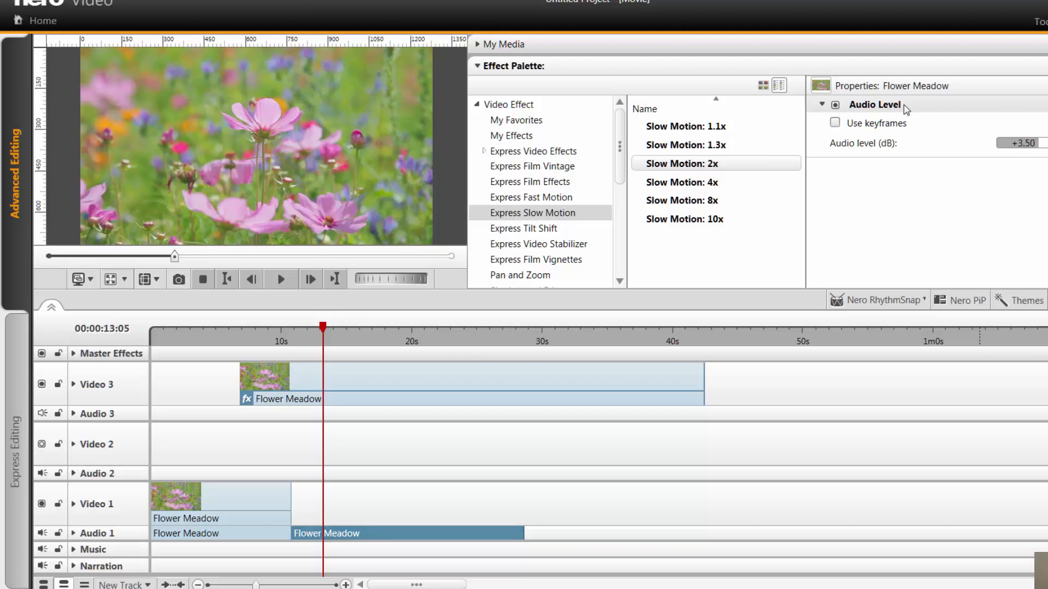
double_click(1042, 142)
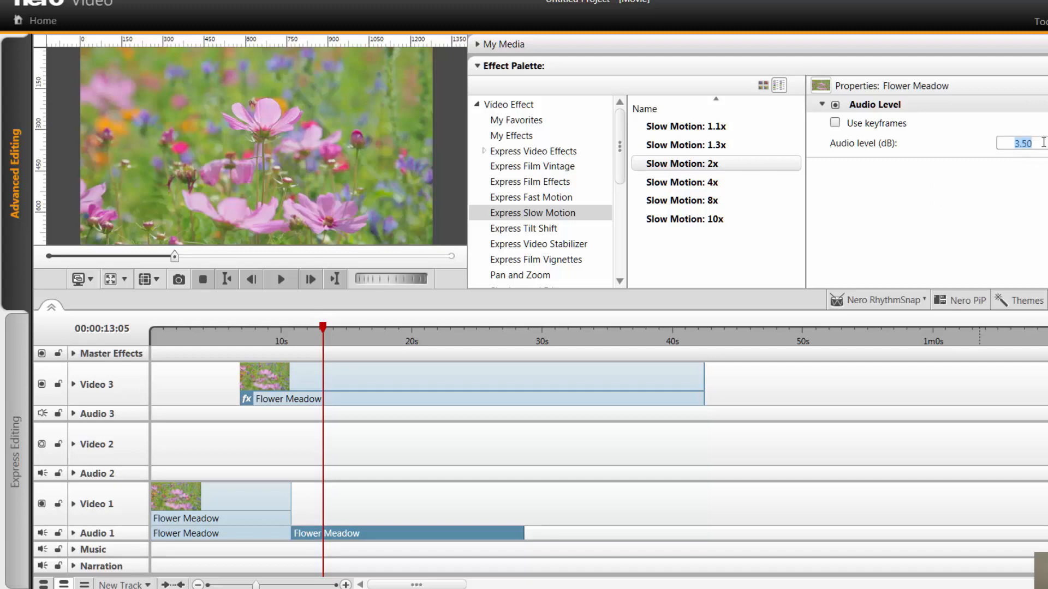
text(15.0)
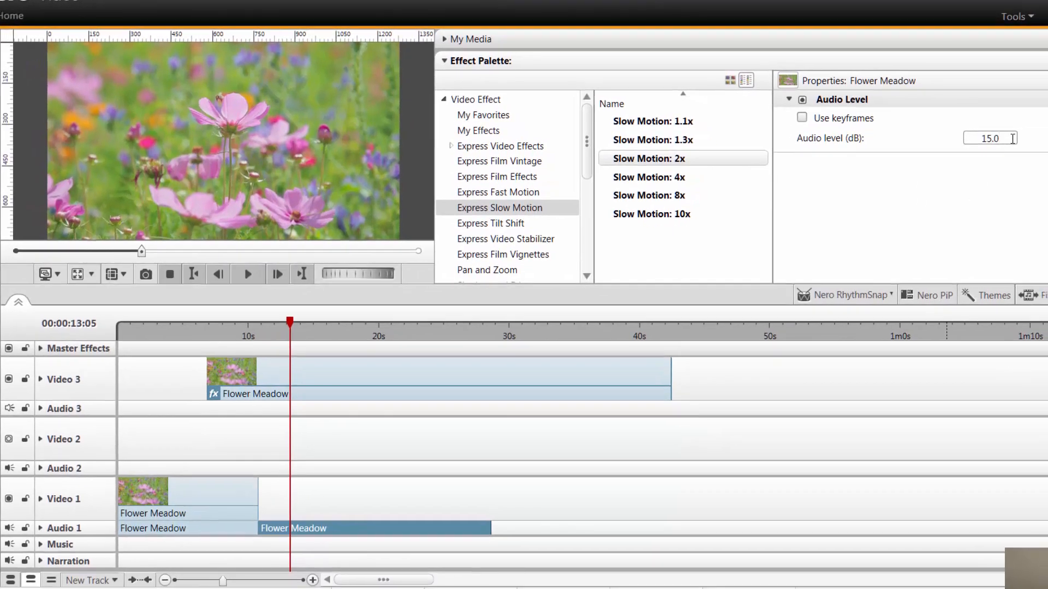
key(Return)
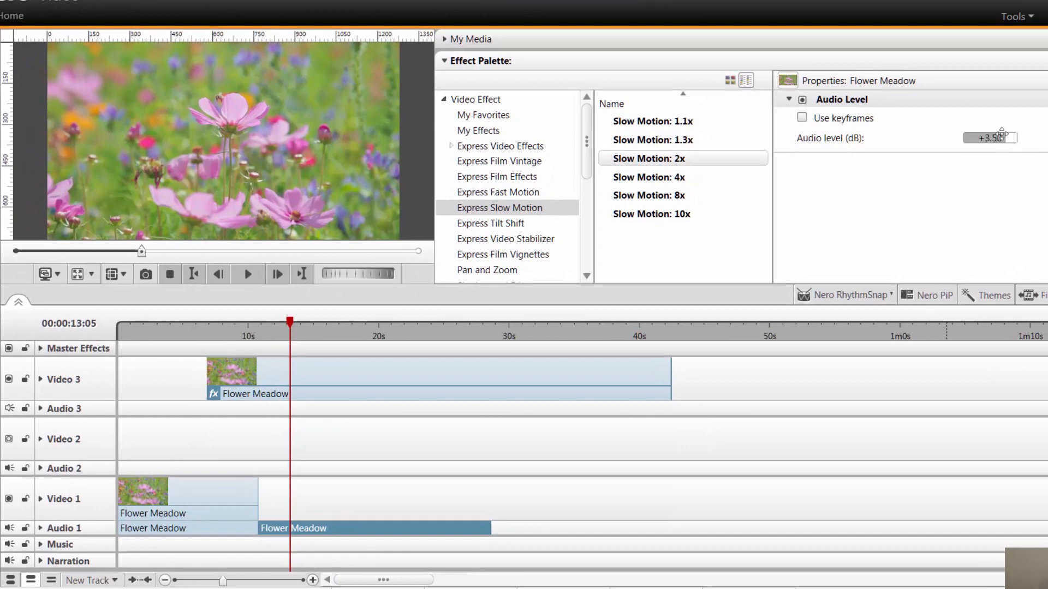
Set the second Audio 1 clip's audio level to 6 dB and preview it, returning to the clip's start.
double_click(994, 141)
text(6)
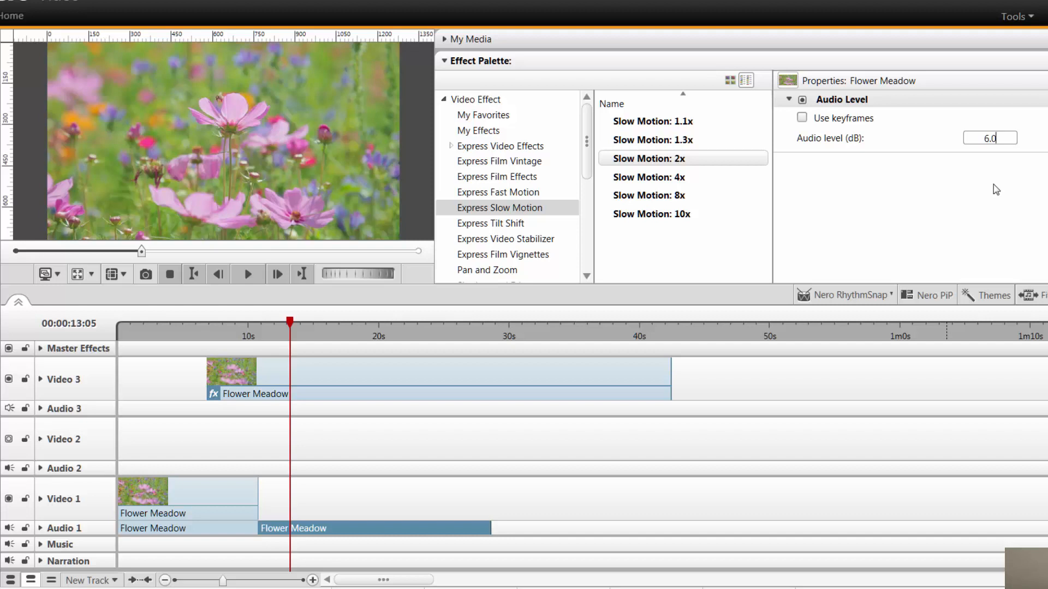
key(Return)
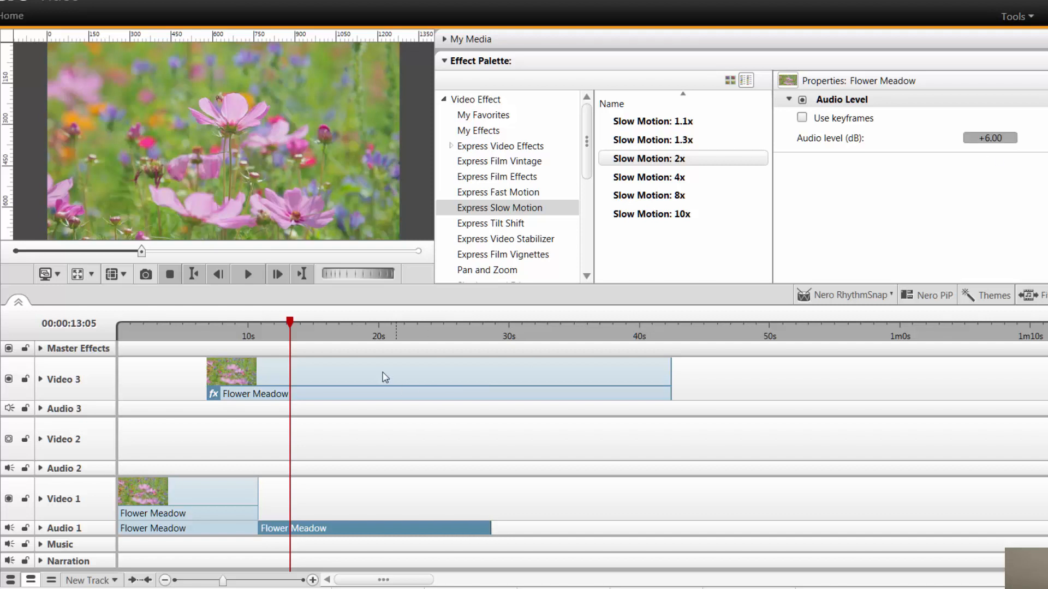
click(247, 274)
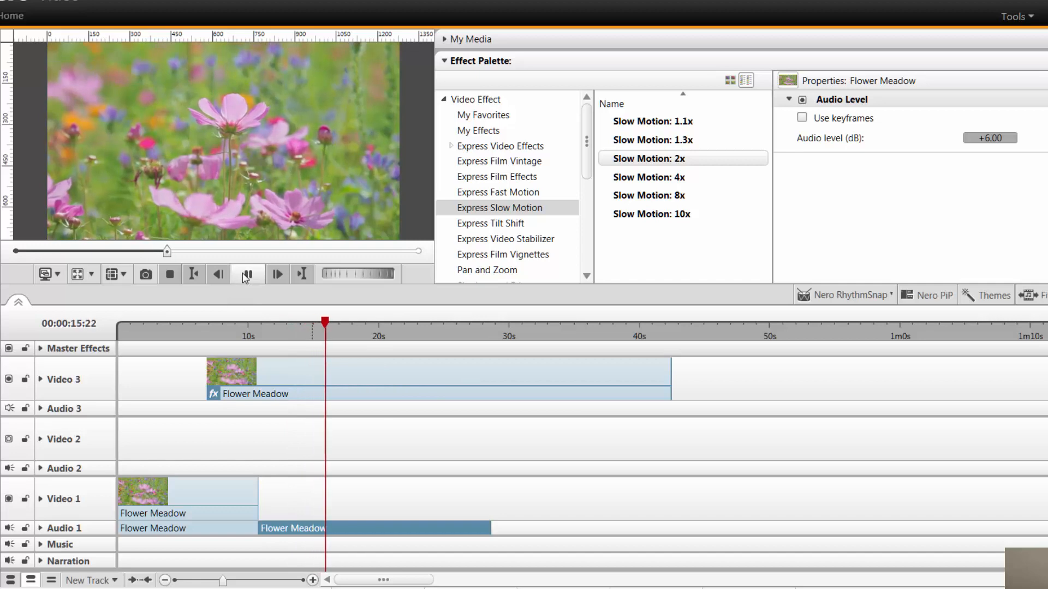
click(194, 274)
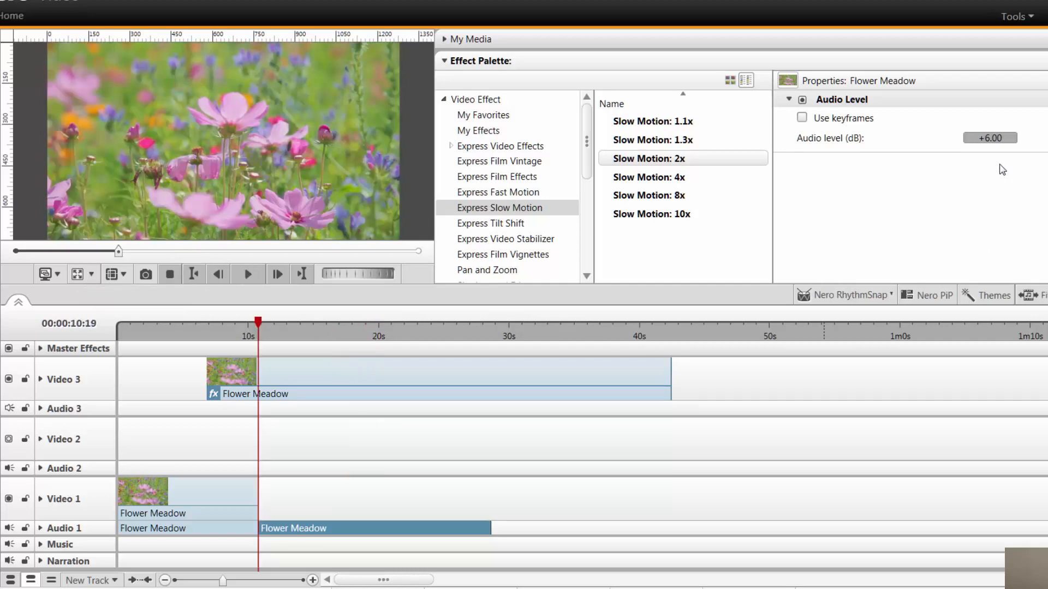
Set the second Audio 1 clip's audio level back to 0 dB, preview it briefly and return to the movie's start.
click(994, 140)
text(0)
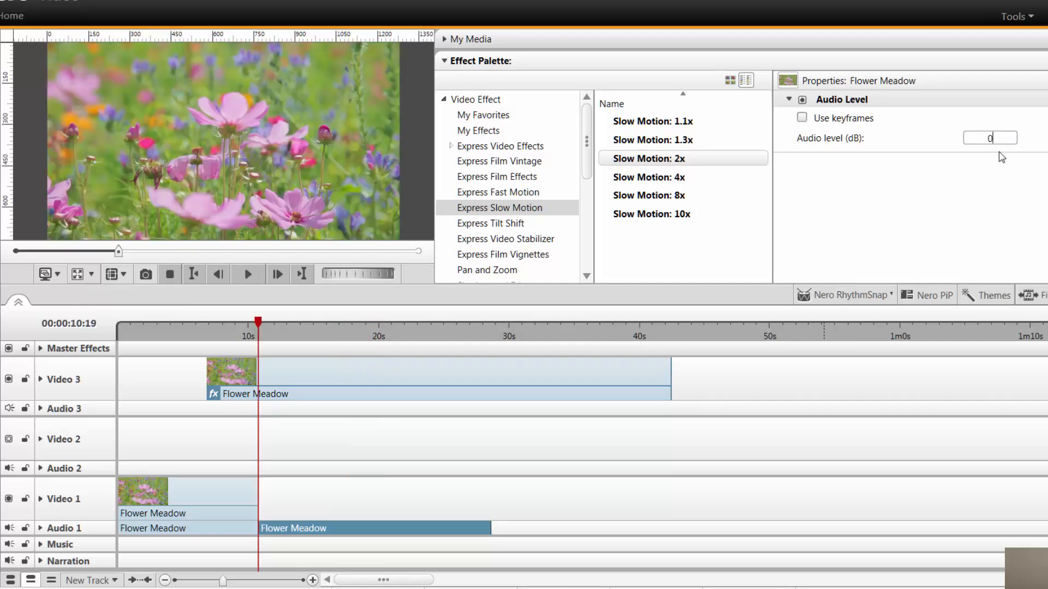
key(Return)
click(248, 274)
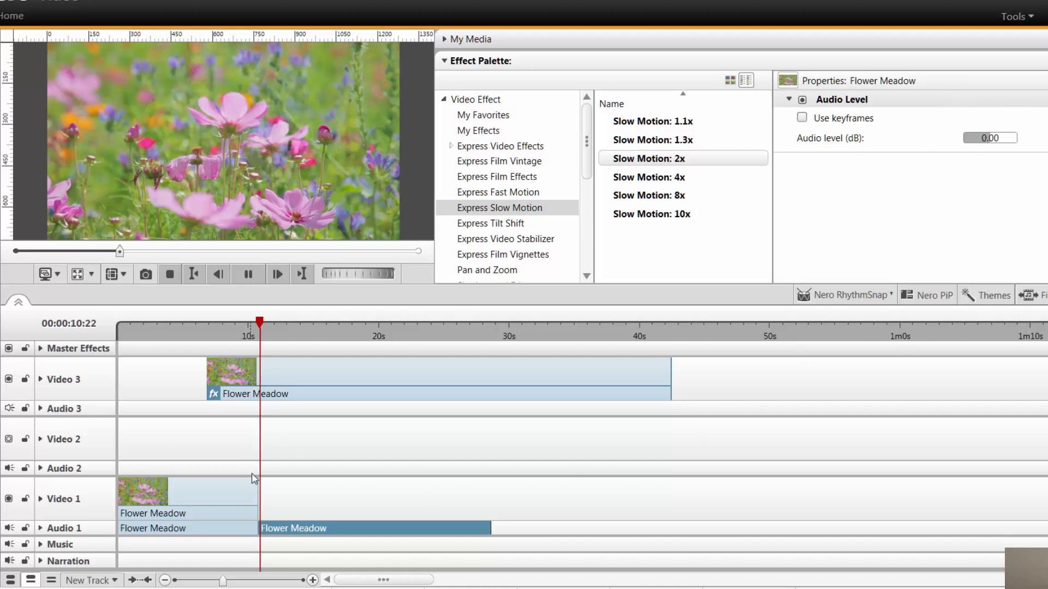
click(250, 274)
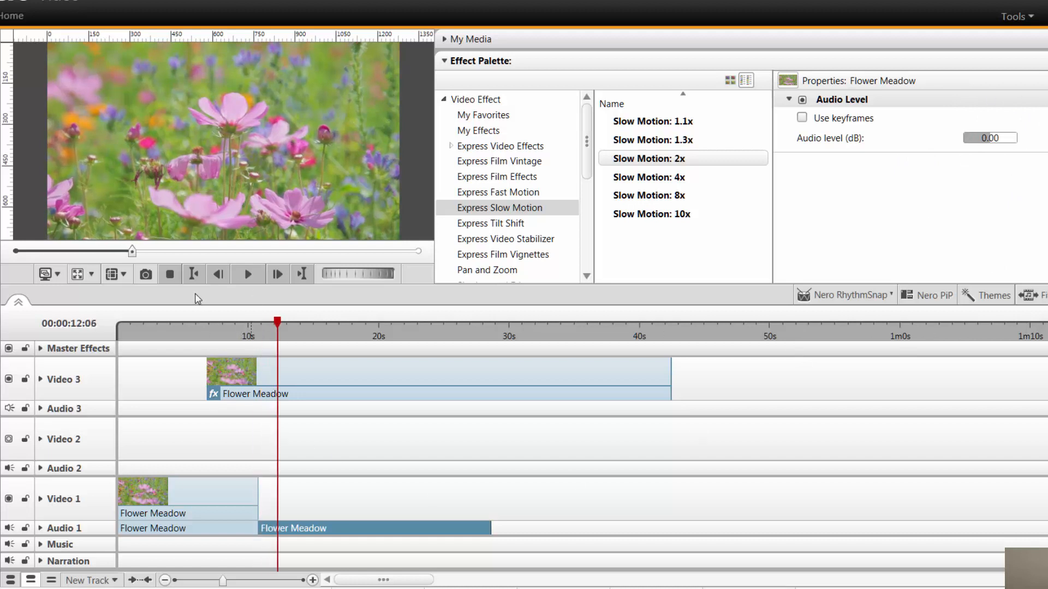
click(169, 274)
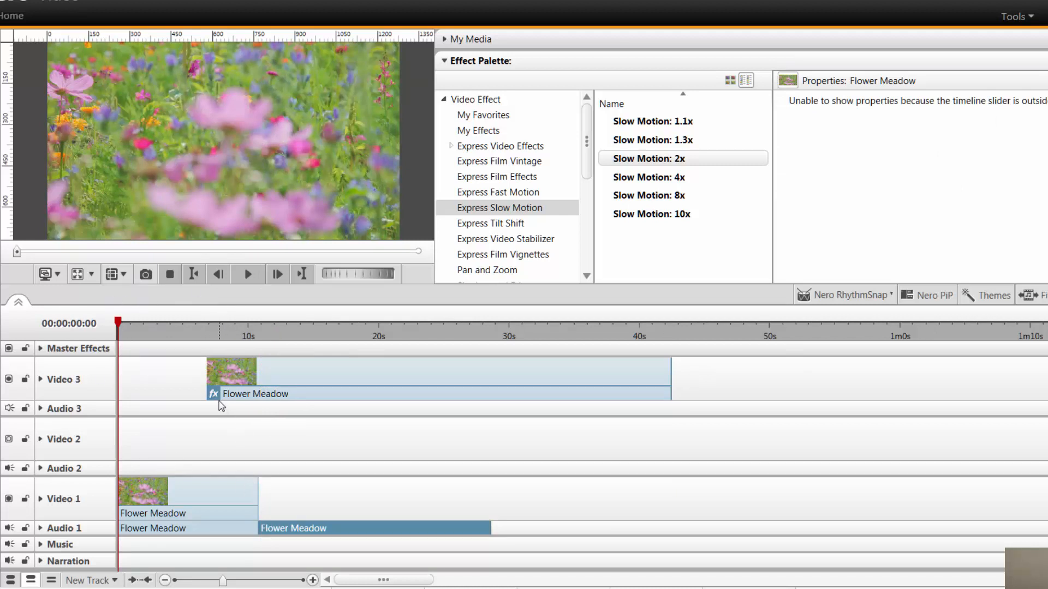
Move the Video 3 Flower Meadow clip to the timeline's start with My Media shown, and select the second Audio 1 clip.
click(431, 361)
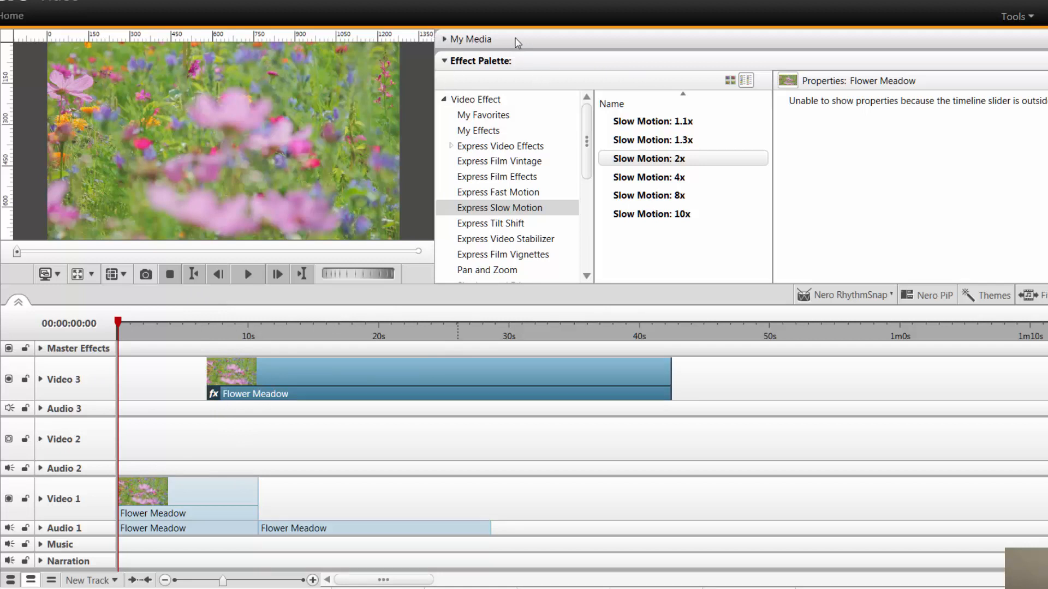
click(443, 62)
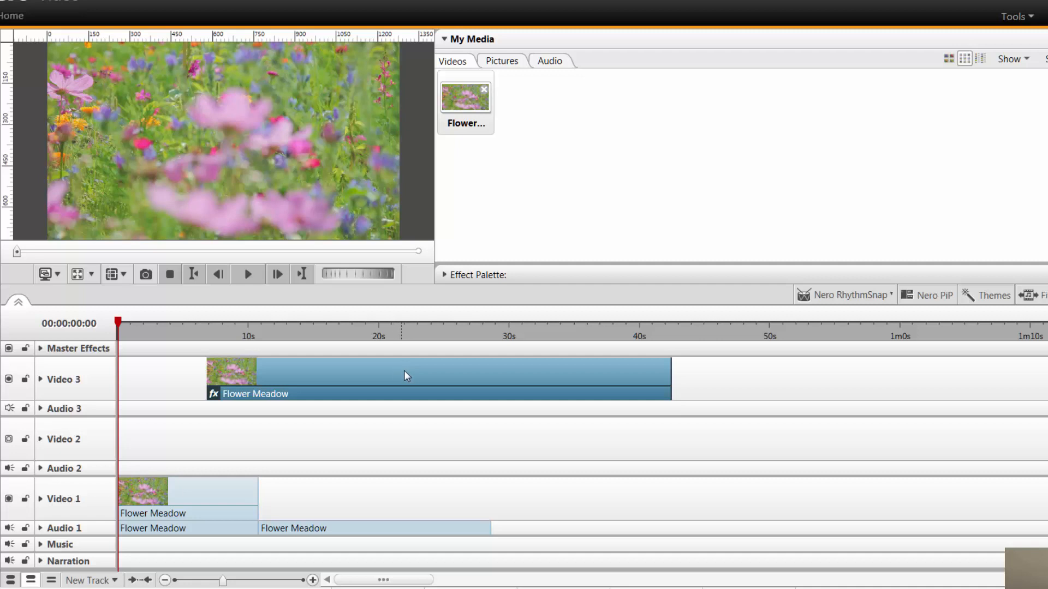
drag(410, 371, 319, 366)
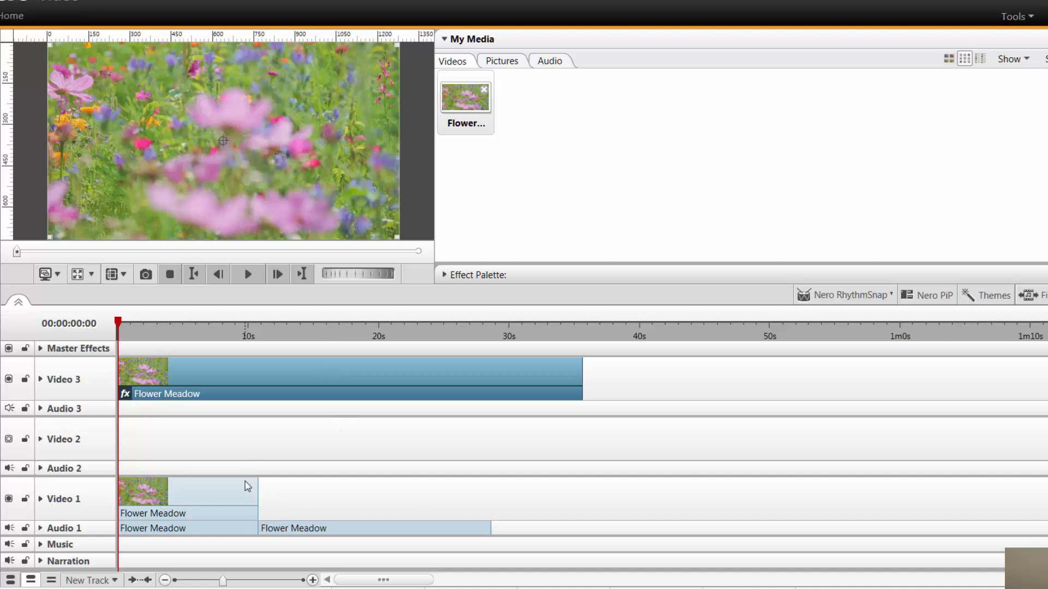
click(322, 532)
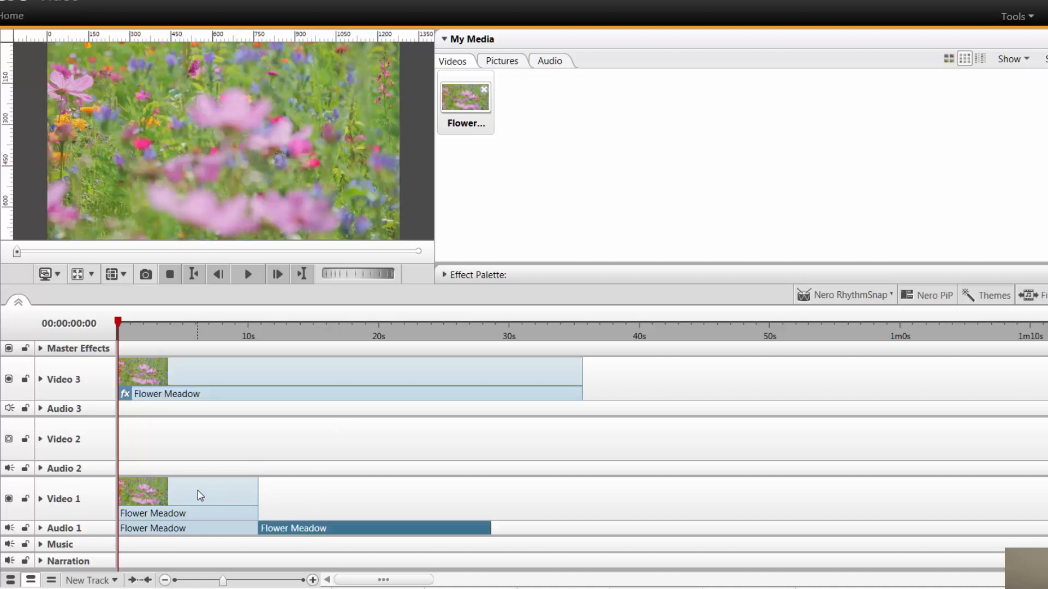
Delete all Flower Meadow video and audio clips from the Video 1, Audio 1 and Video 3 tracks.
click(197, 492)
click(410, 530)
key(Delete)
click(229, 497)
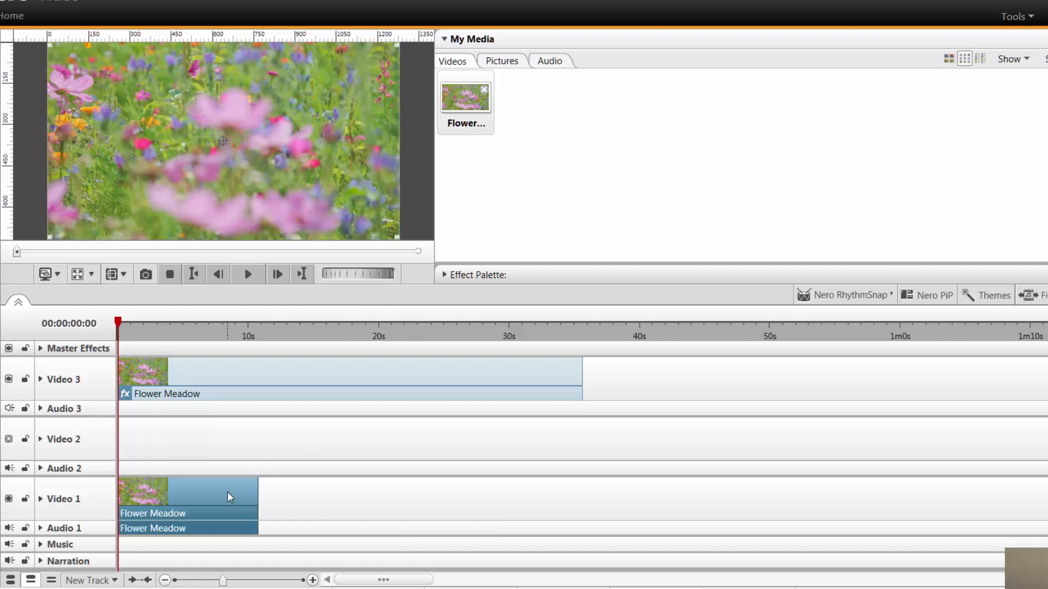
key(Delete)
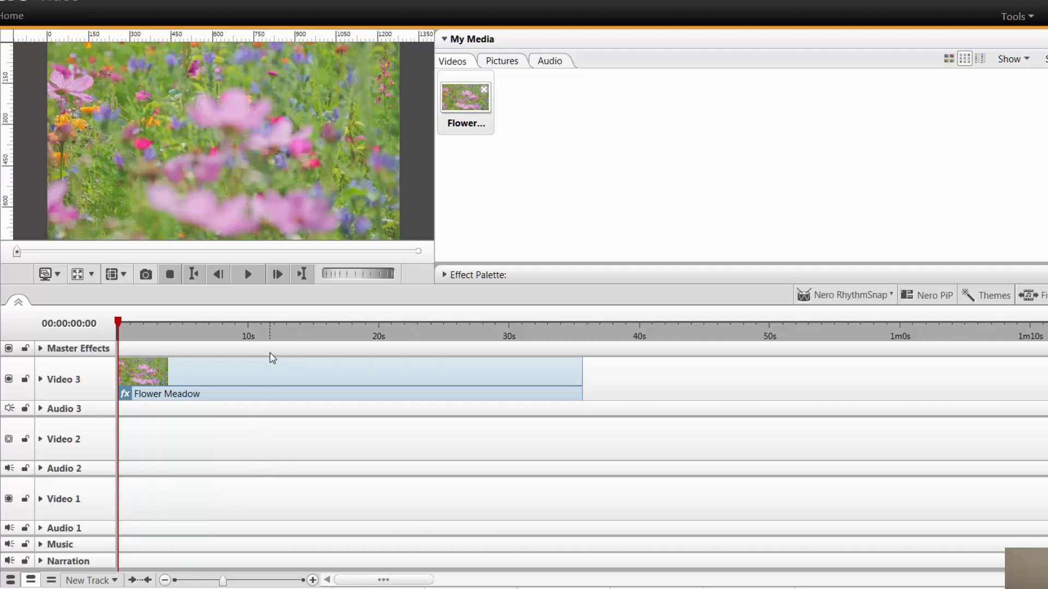
click(274, 377)
key(Delete)
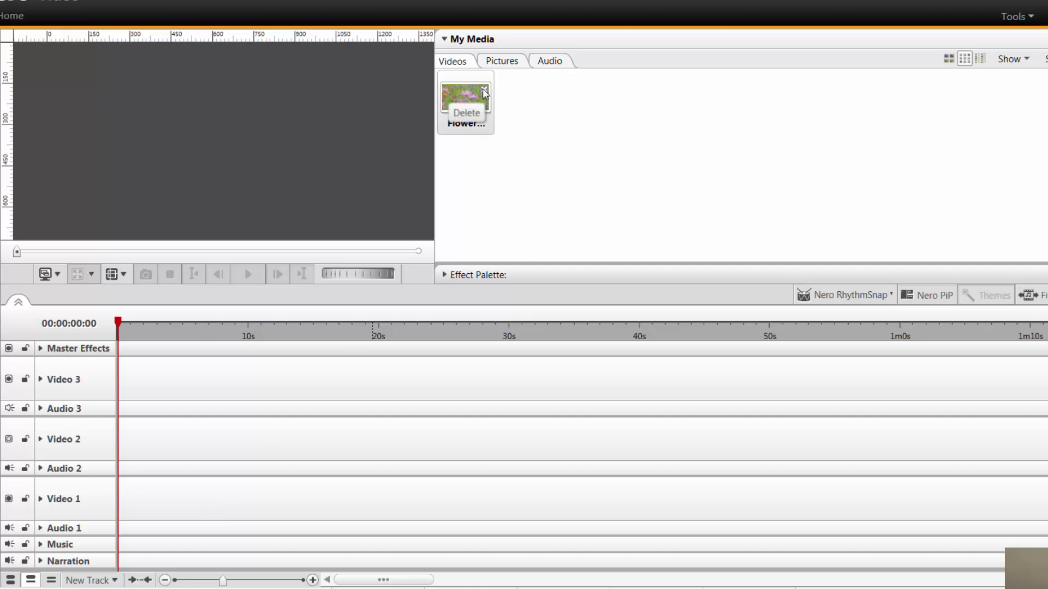
Look through the pictures and audio in My Media, and place the Flower Meadow video at the start of Video 2.
click(501, 61)
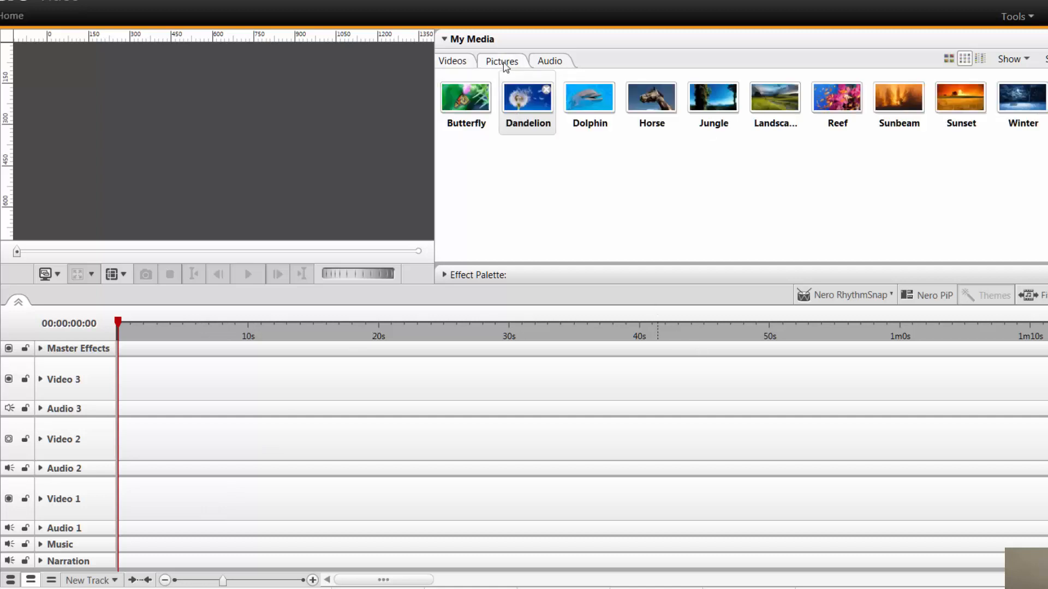
click(553, 62)
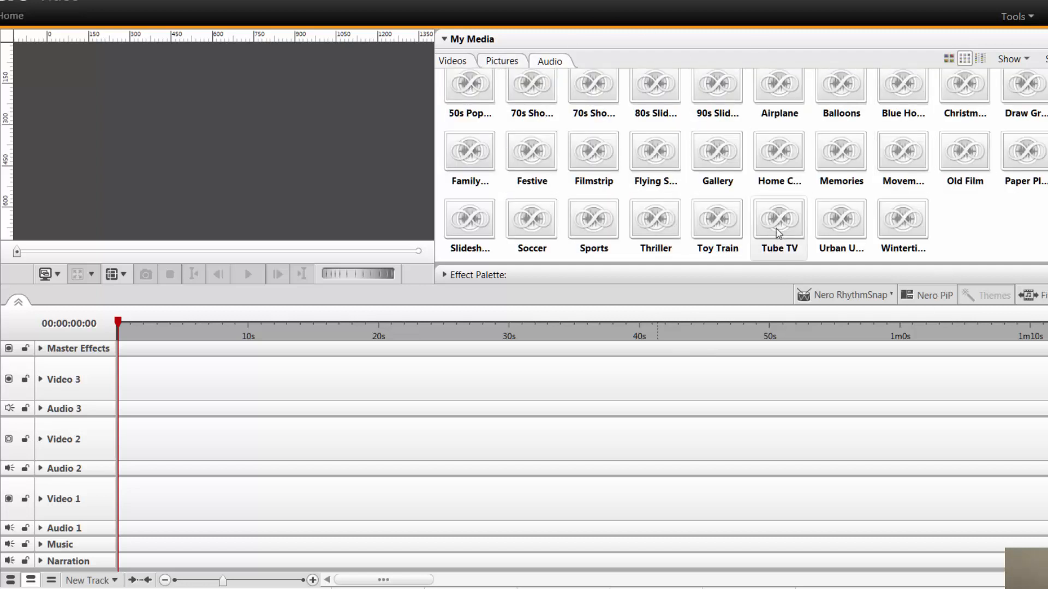
scroll(742, 164, up, 3)
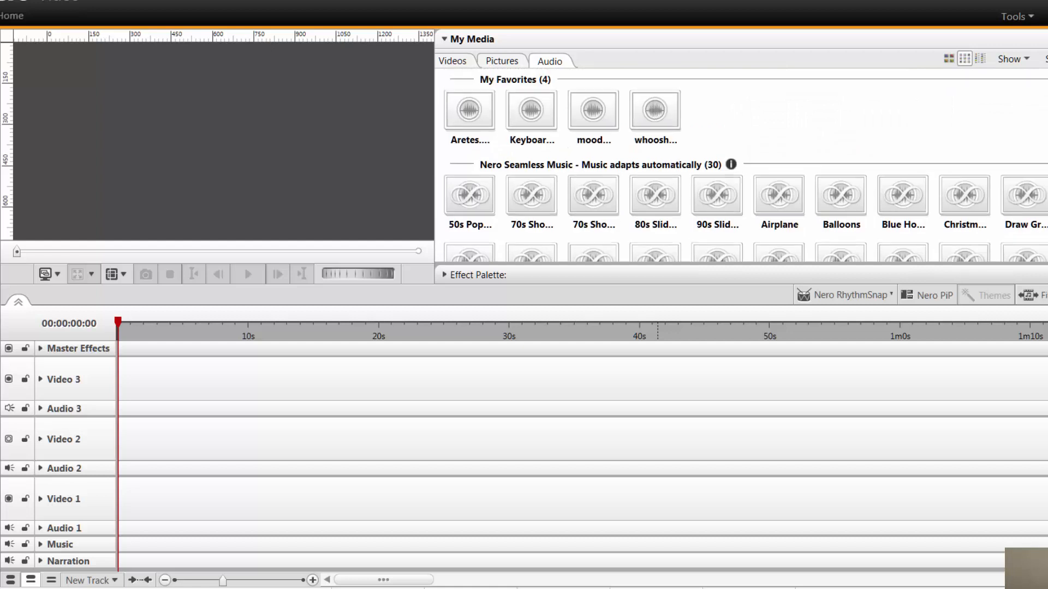
scroll(742, 164, down, 3)
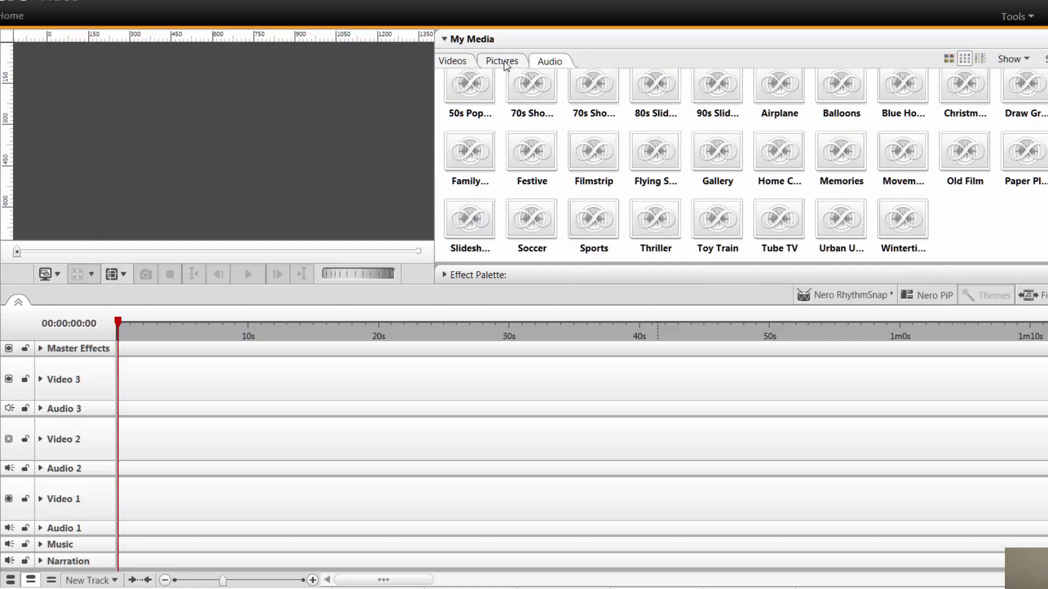
click(451, 61)
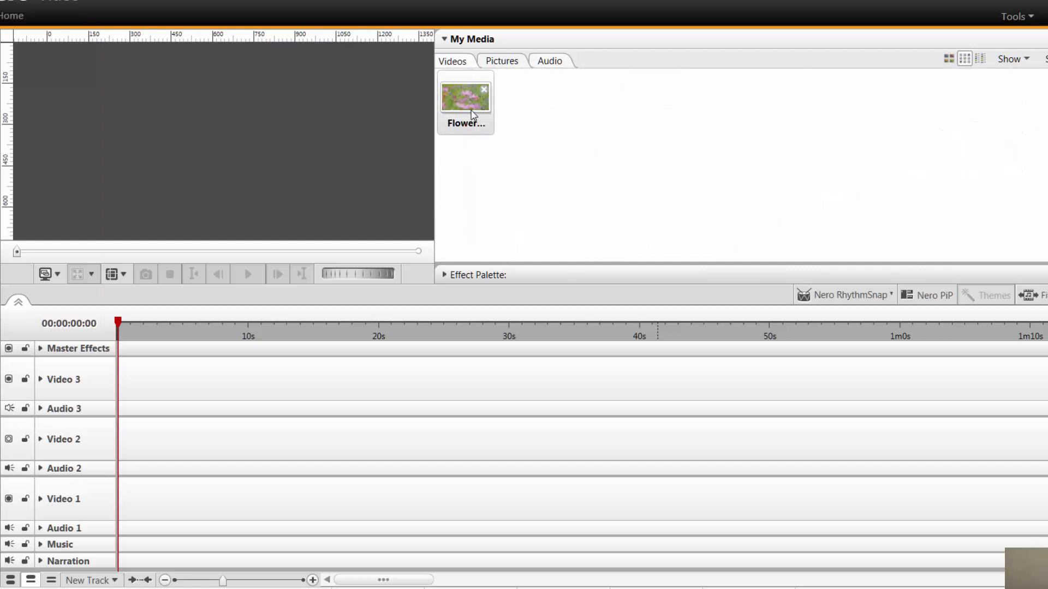
drag(472, 115, 113, 453)
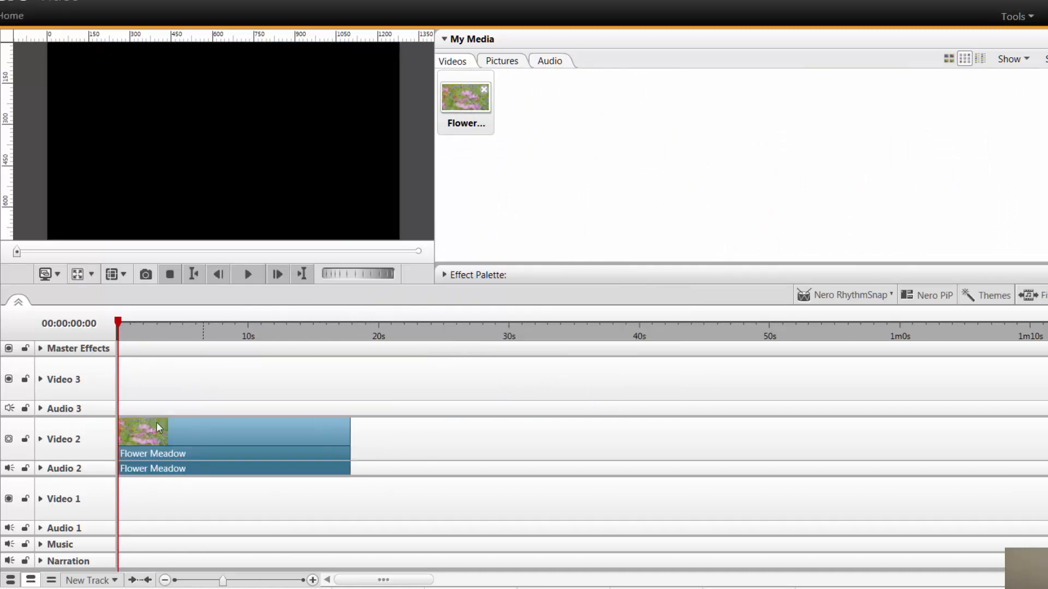
Make the Video 2 track visible with Audio 2 muted and unlocked, and preview the clip briefly, returning to the start.
click(8, 469)
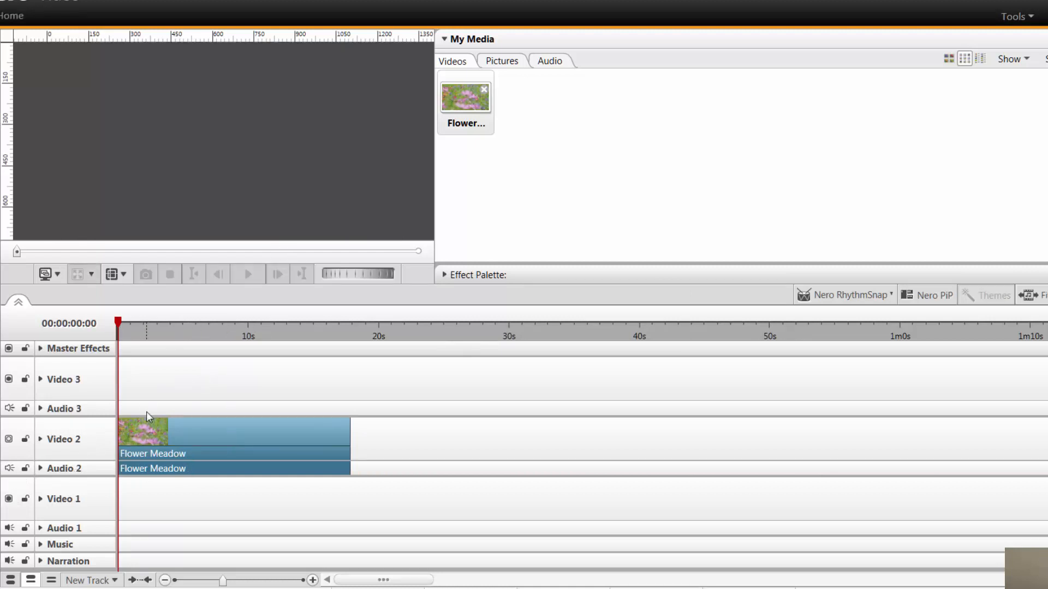
mouse_move(113, 323)
mouse_down()
mouse_move(154, 323)
mouse_move(118, 324)
mouse_up()
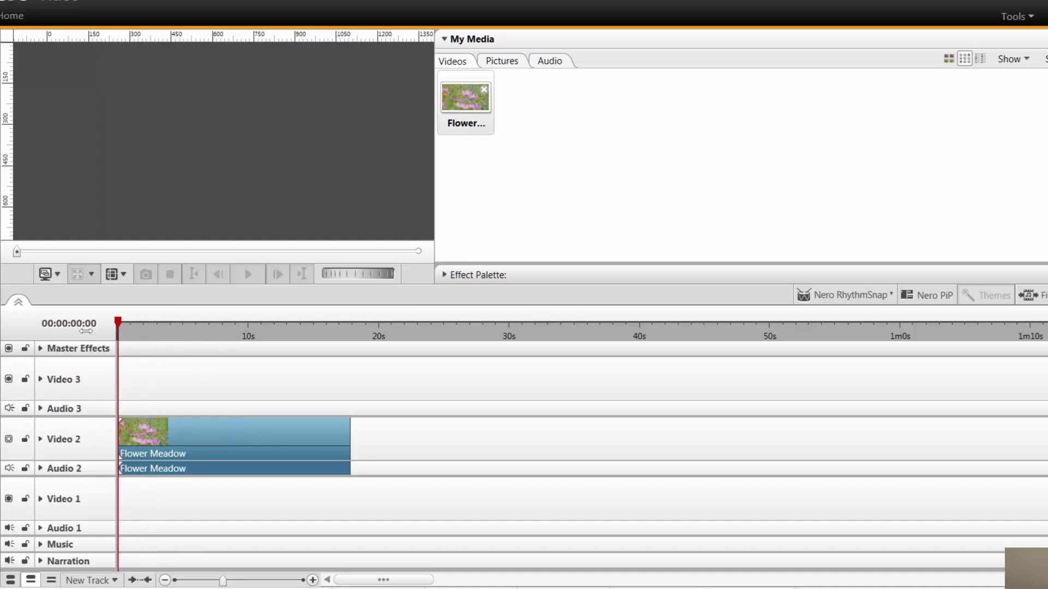
click(9, 441)
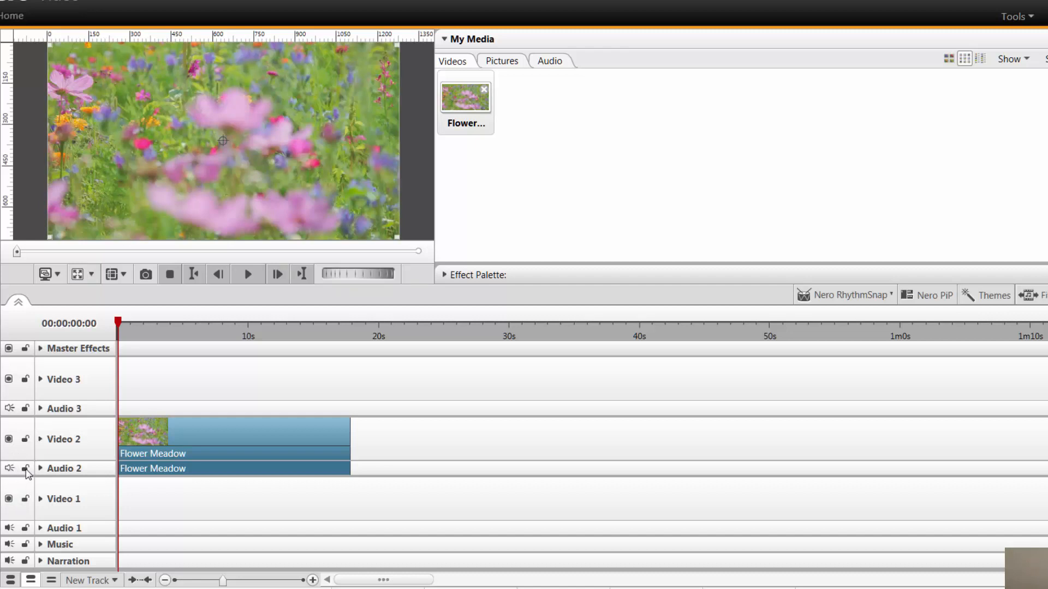
click(25, 470)
click(8, 469)
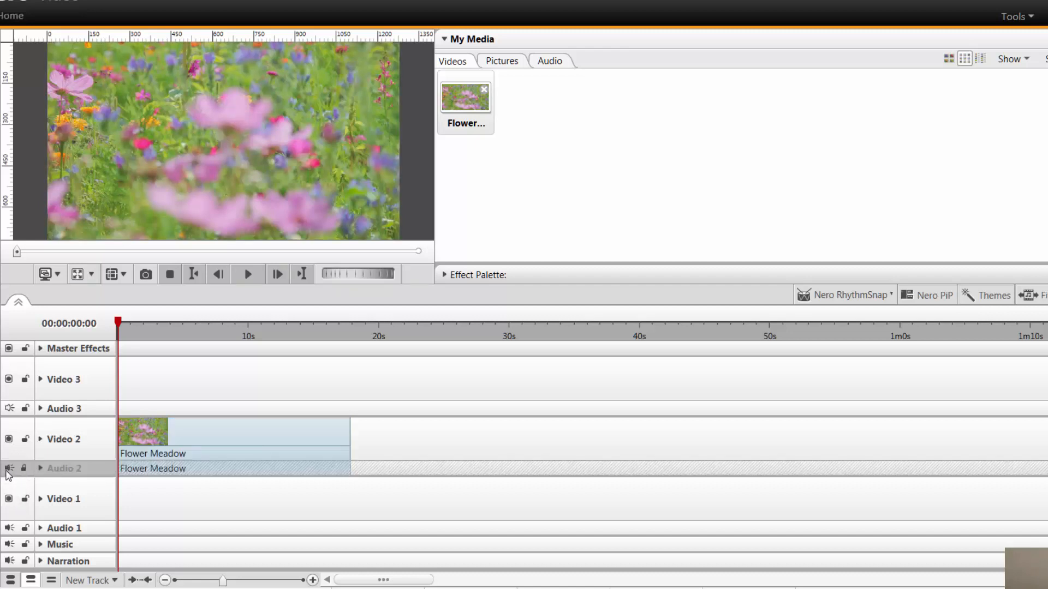
click(24, 469)
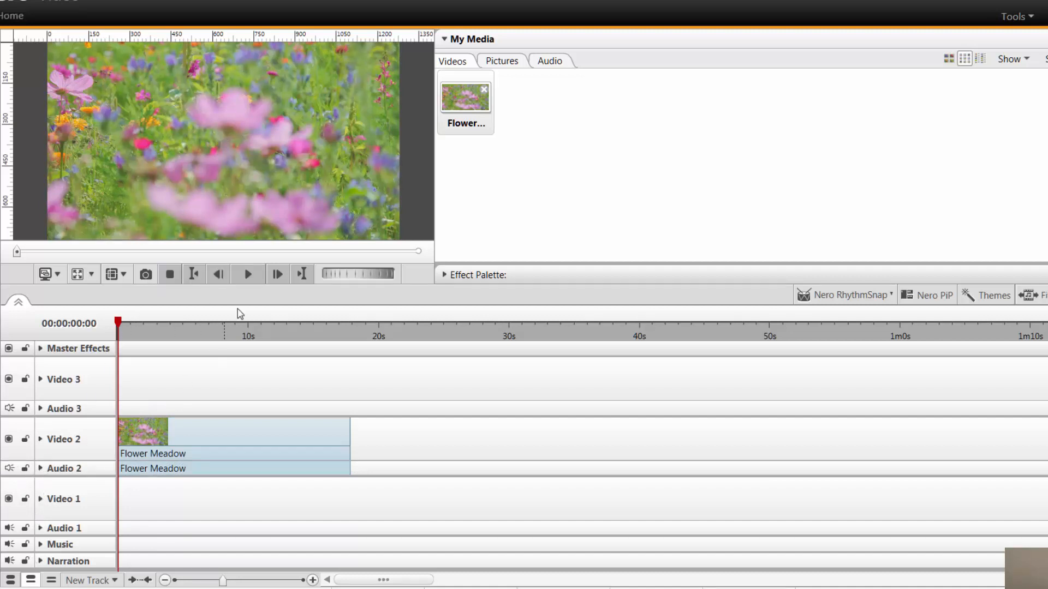
click(249, 275)
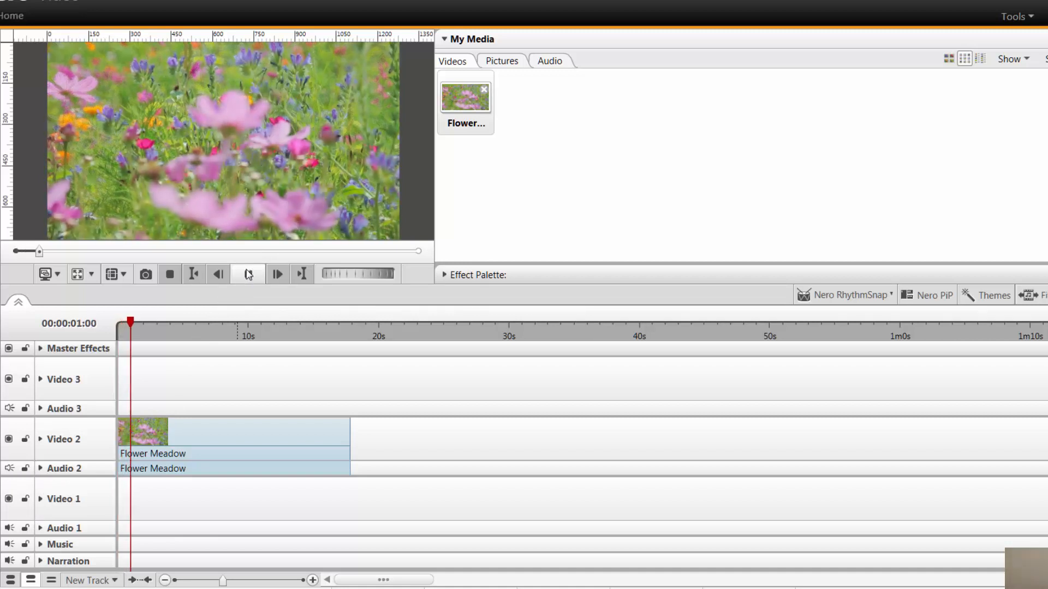
click(169, 274)
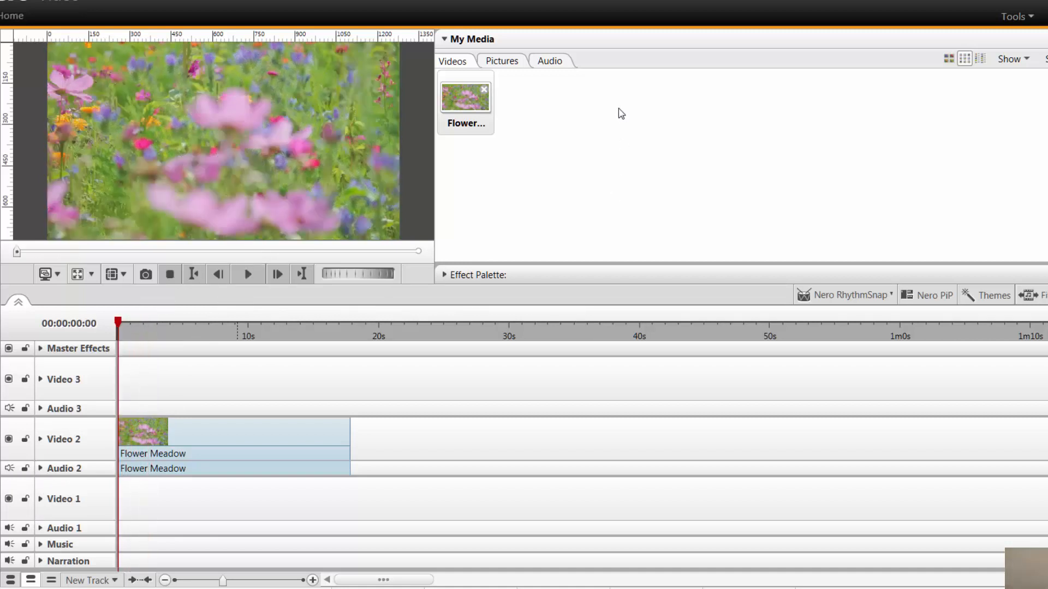
Add the Flying Silhouettes music to the start of Audio 1 and preview it with the video, returning to the start.
click(560, 65)
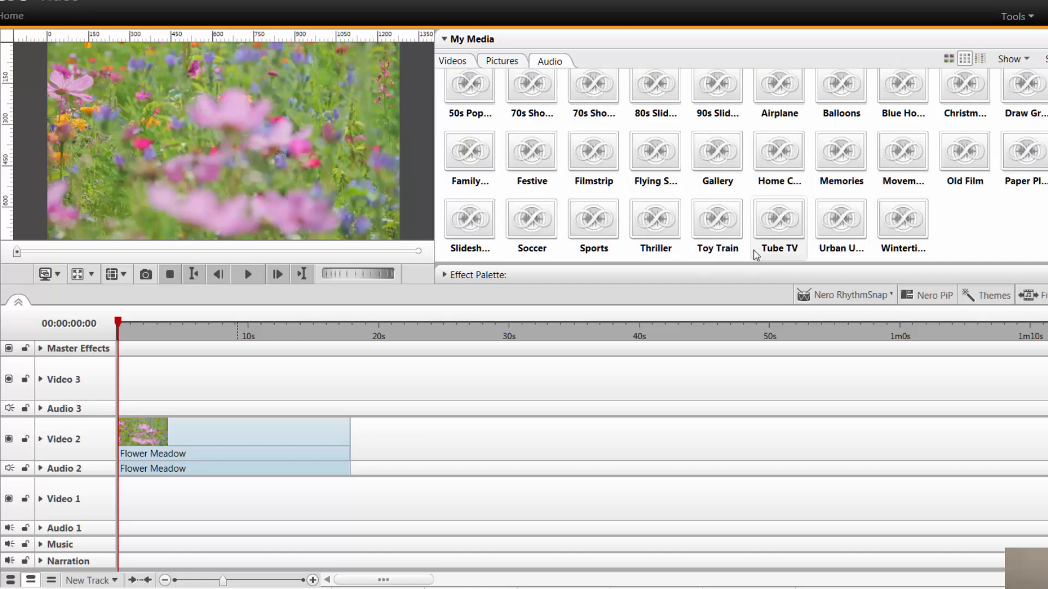
click(661, 158)
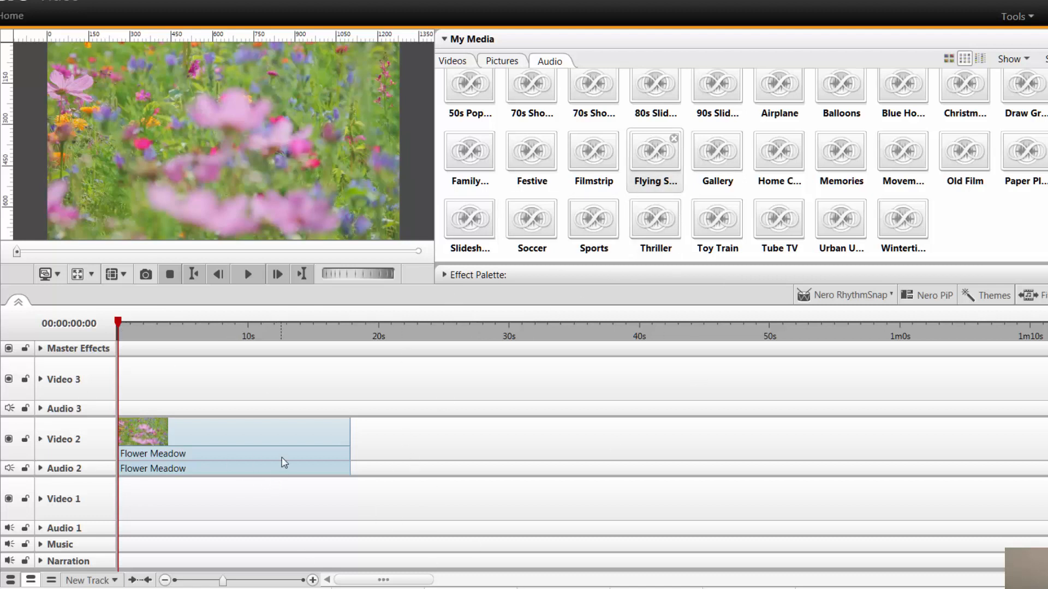
mouse_move(650, 168)
mouse_down()
mouse_move(672, 217)
mouse_move(613, 514)
mouse_move(109, 534)
mouse_up()
drag(273, 530, 4, 537)
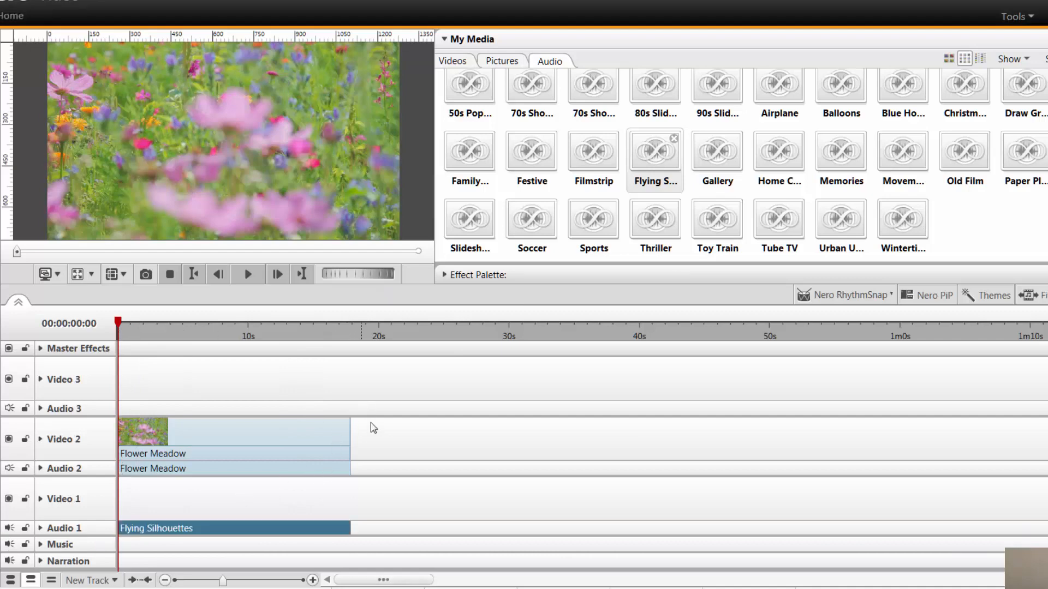
click(248, 274)
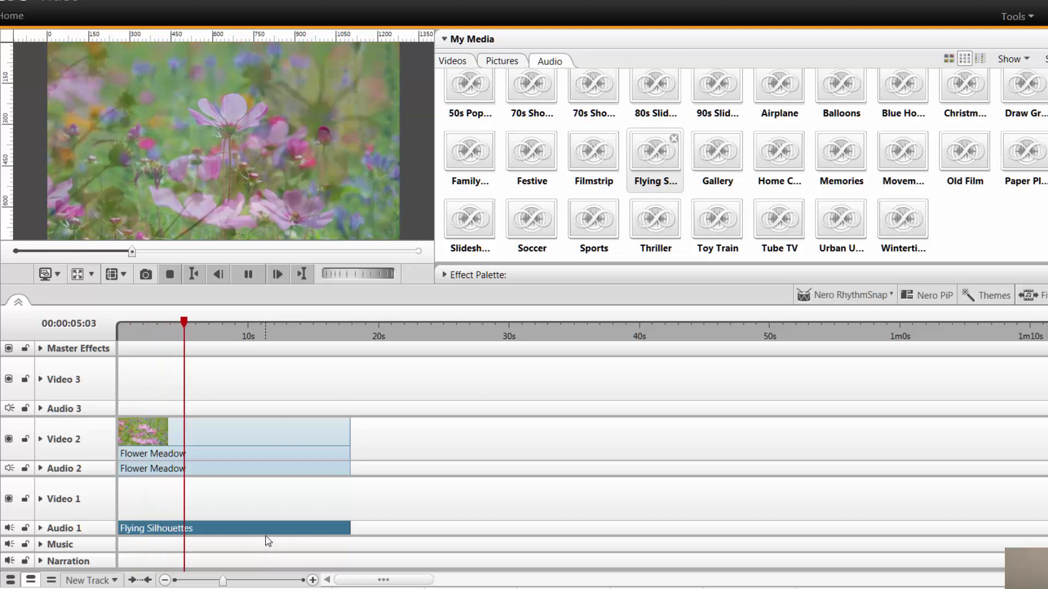
click(170, 274)
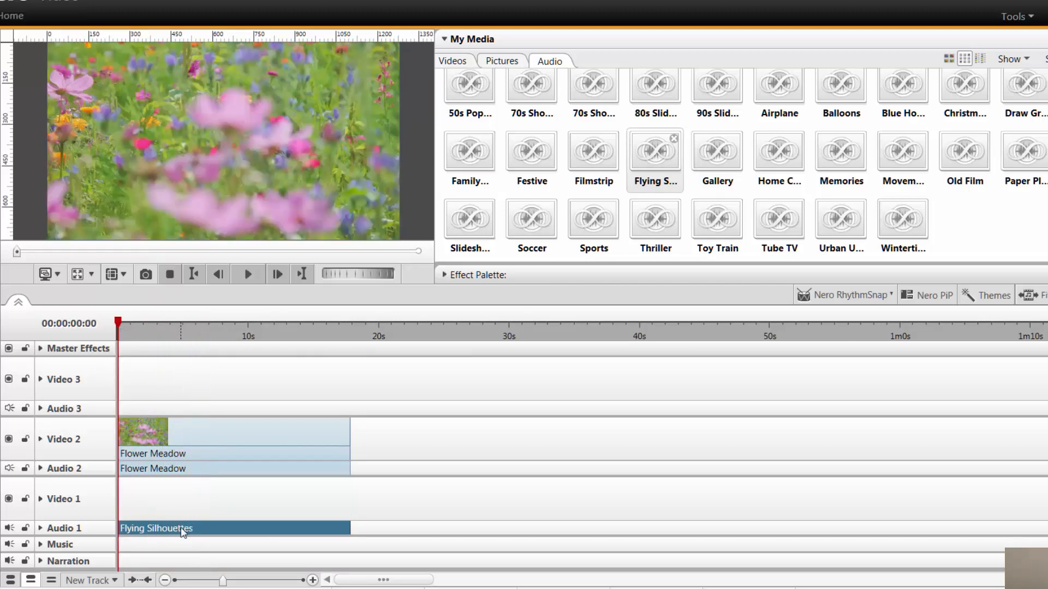
Set the Flying Silhouettes clip's audio level to -15 dB and preview it briefly.
click(445, 275)
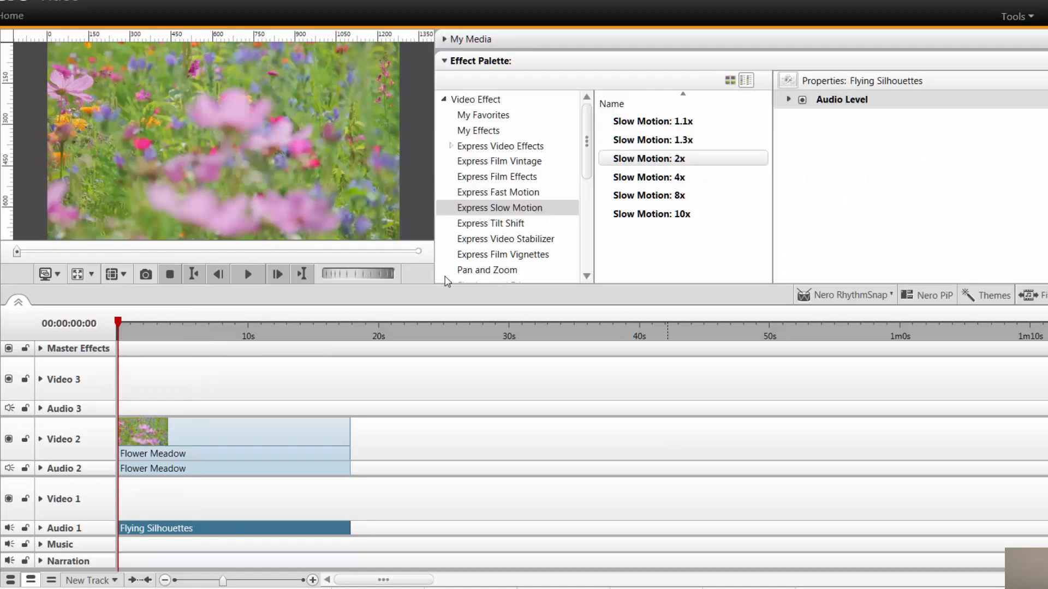
click(853, 101)
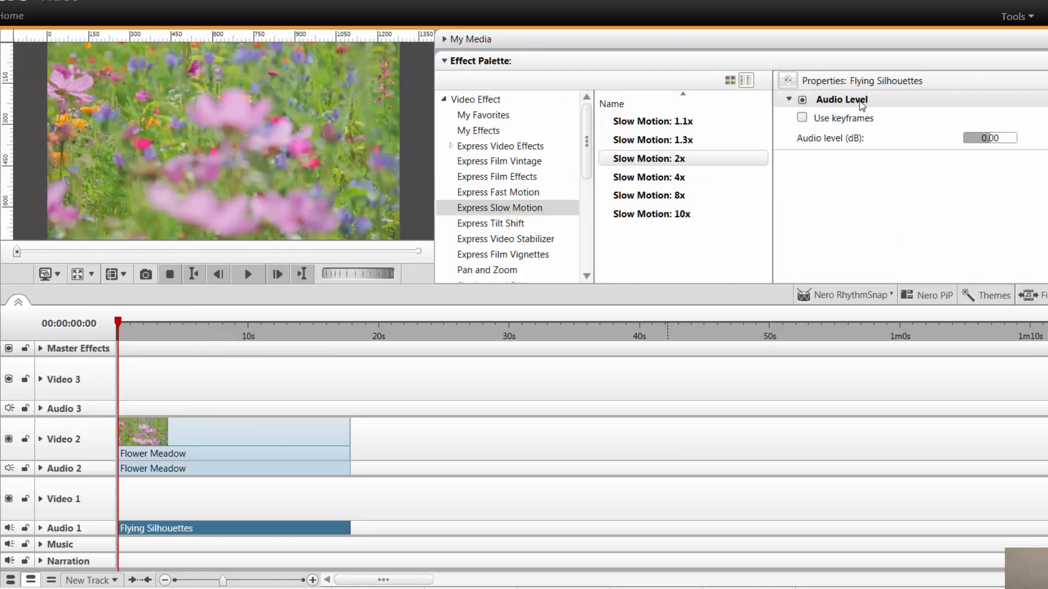
click(1003, 136)
text(-)
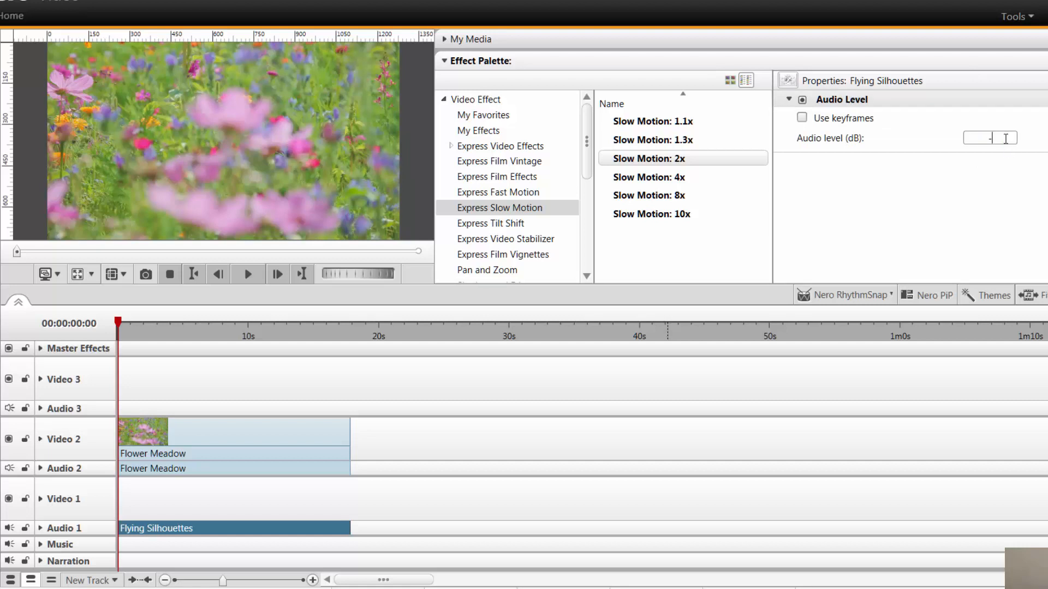
text(15.00)
click(243, 277)
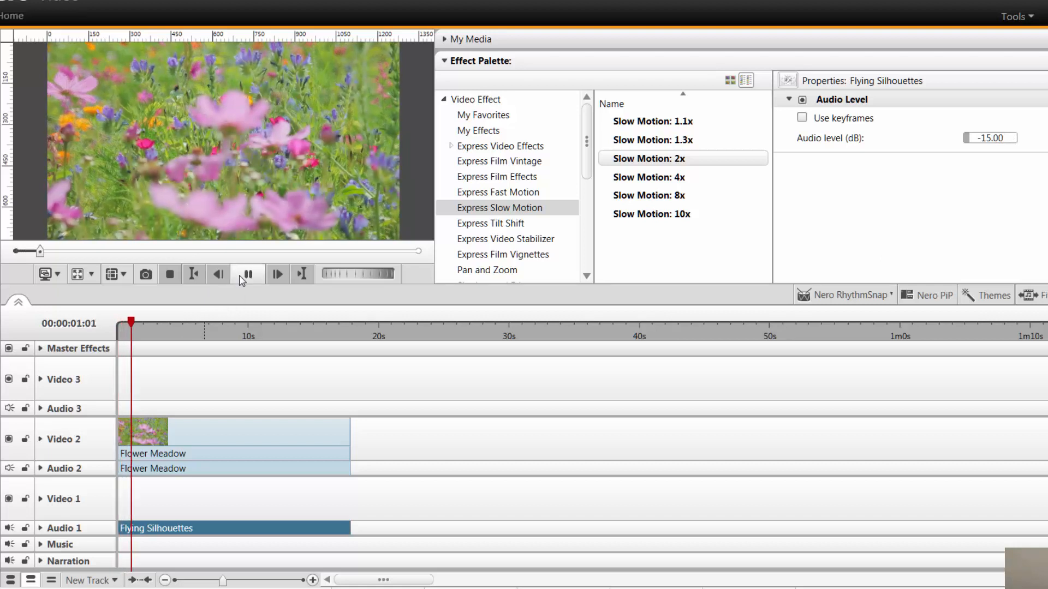
click(243, 275)
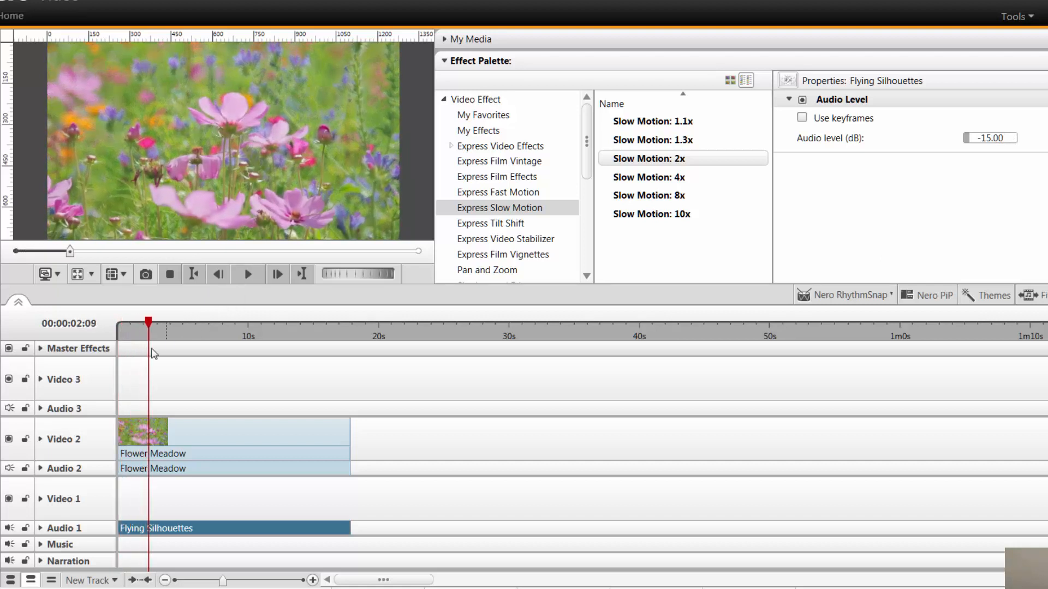
Return to the movie's start, unmute Audio 2 and play the music together with the clip's own sound.
click(169, 275)
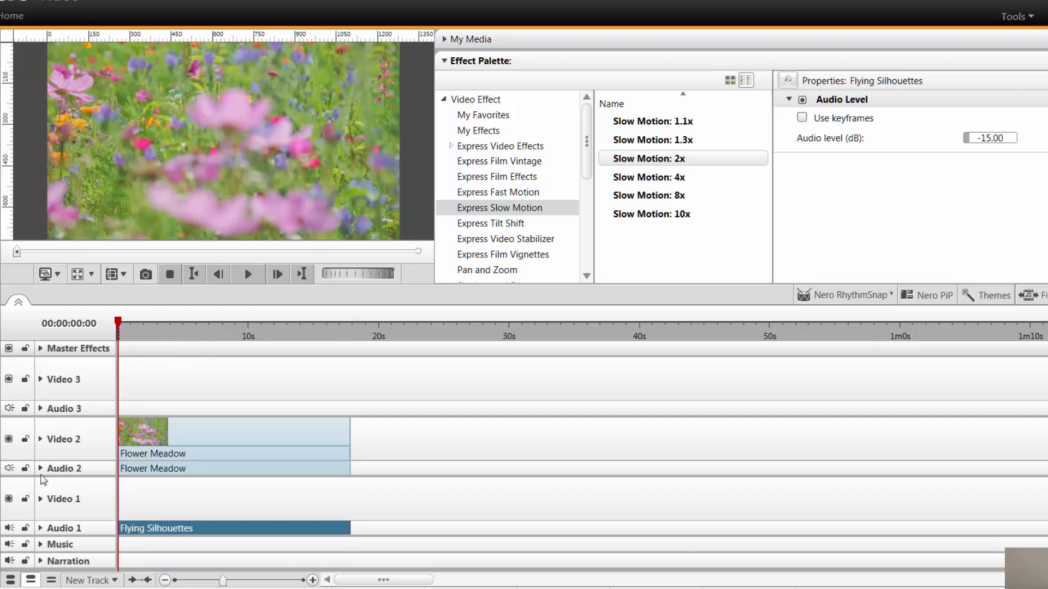
click(9, 469)
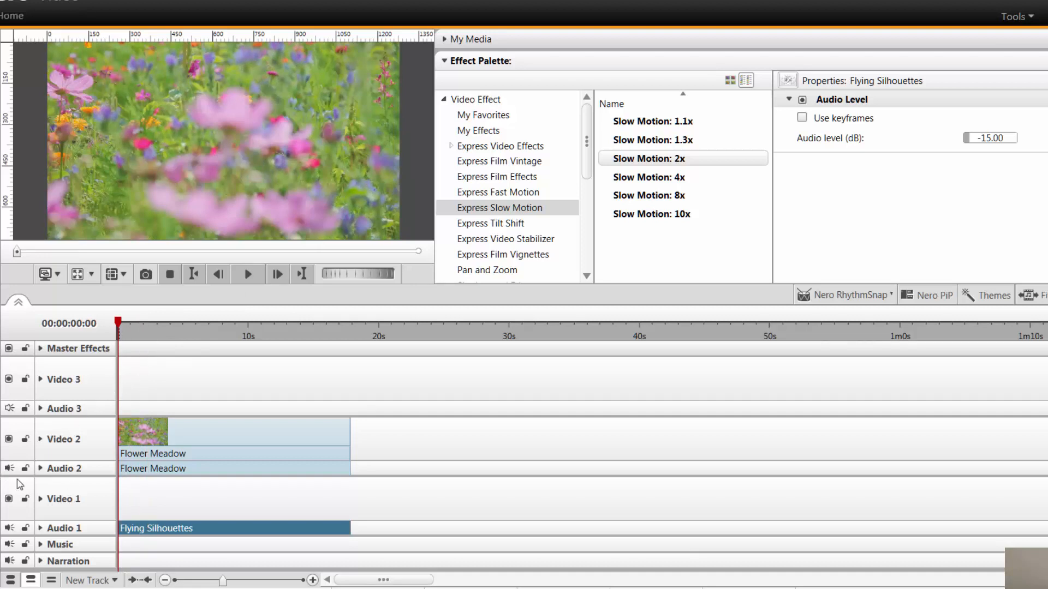
click(248, 275)
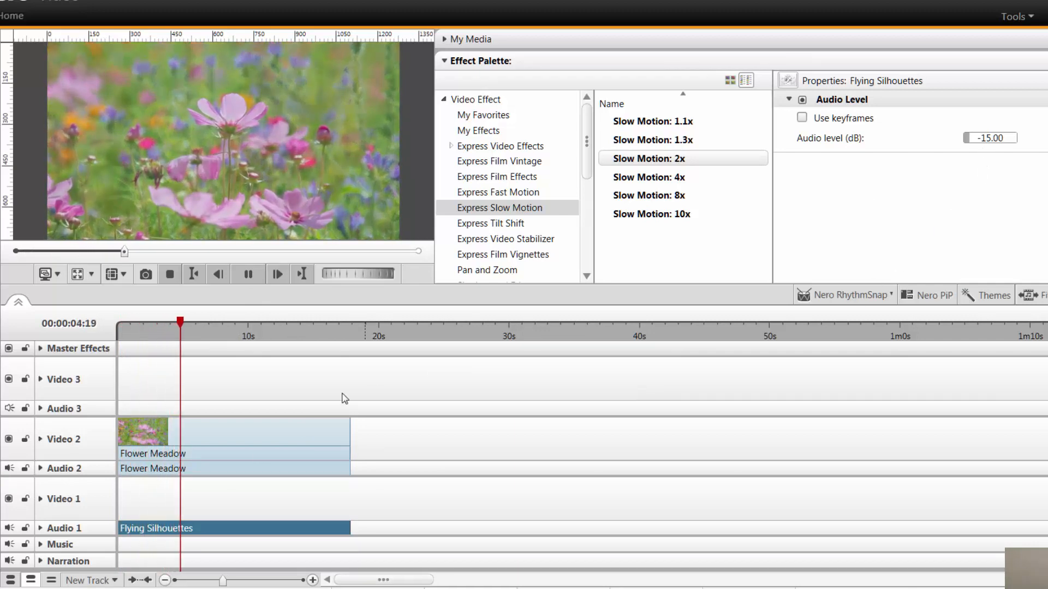
Set the Video 2 Flower Meadow clip's audio level to -10 dB and return to the movie's start.
click(240, 473)
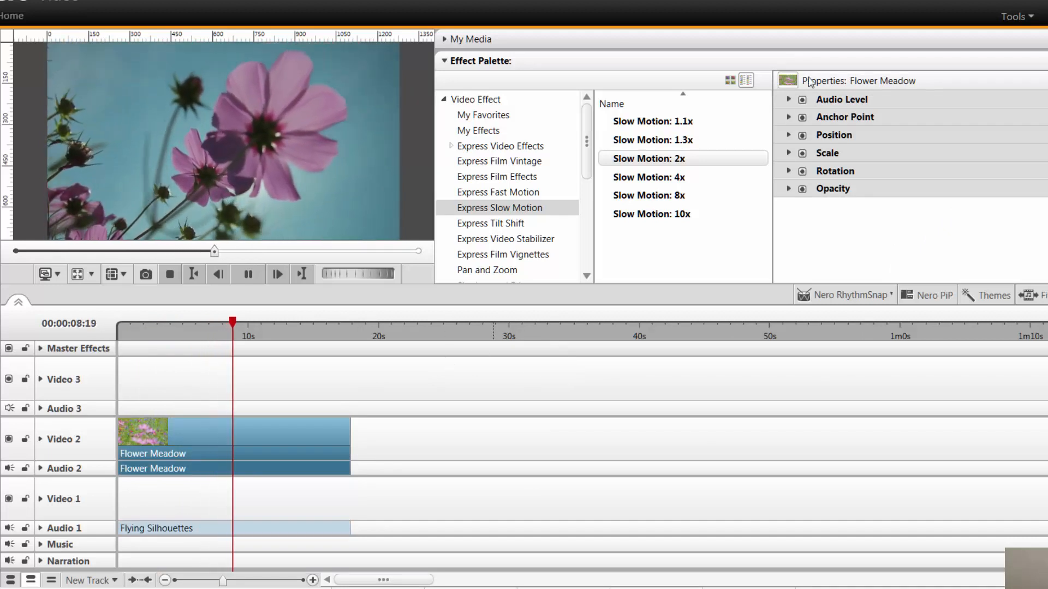
click(788, 99)
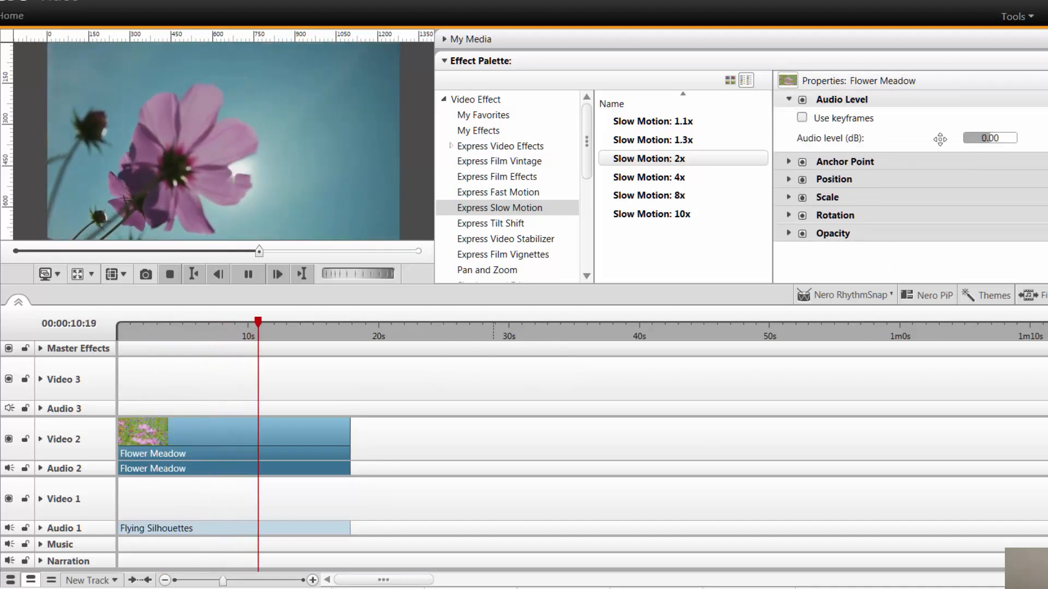
click(248, 274)
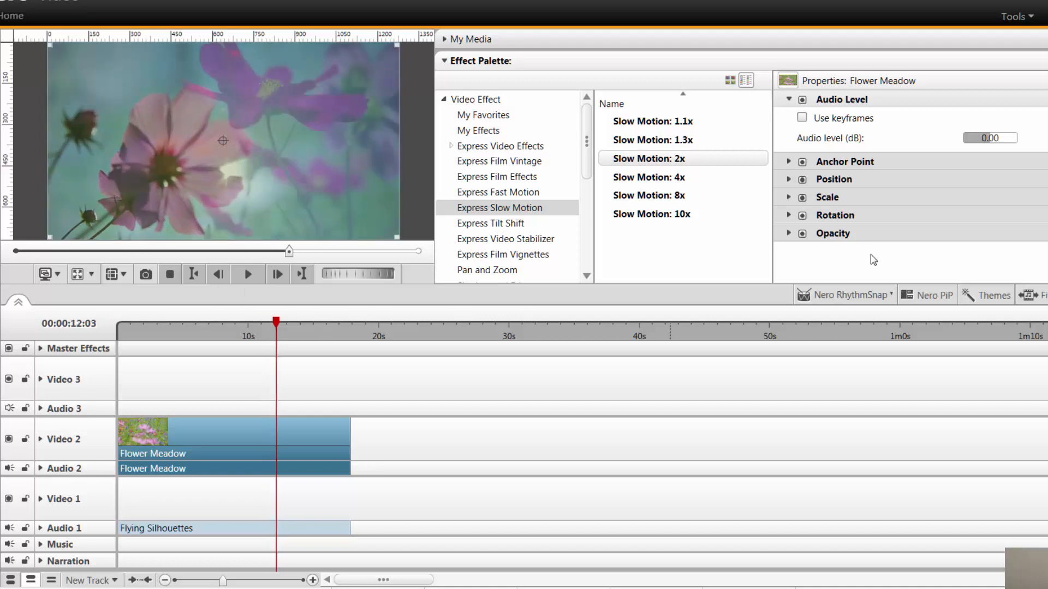
click(1011, 141)
text(-)
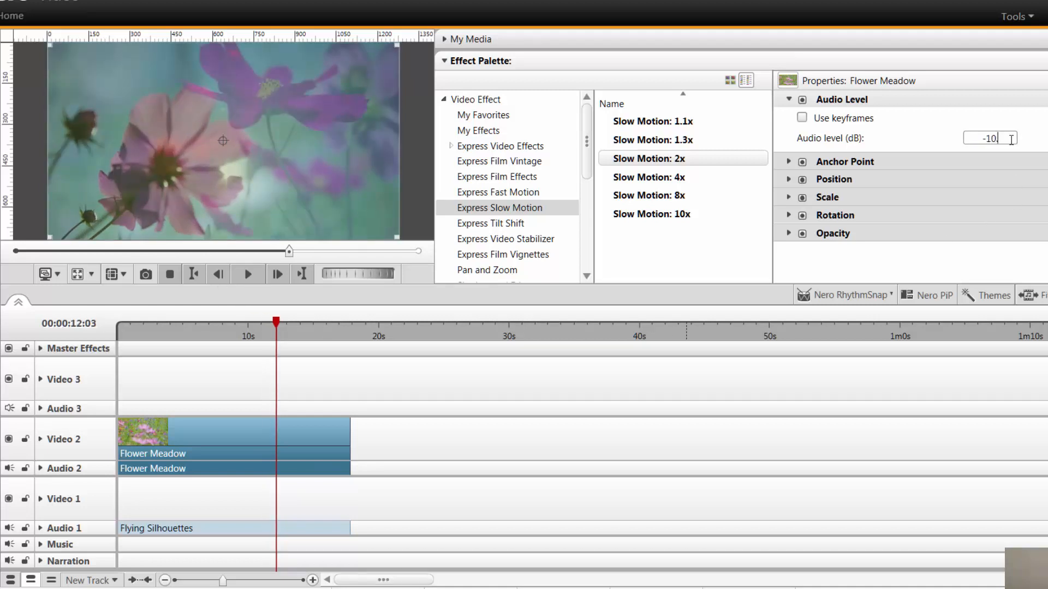
text(10)
key(Return)
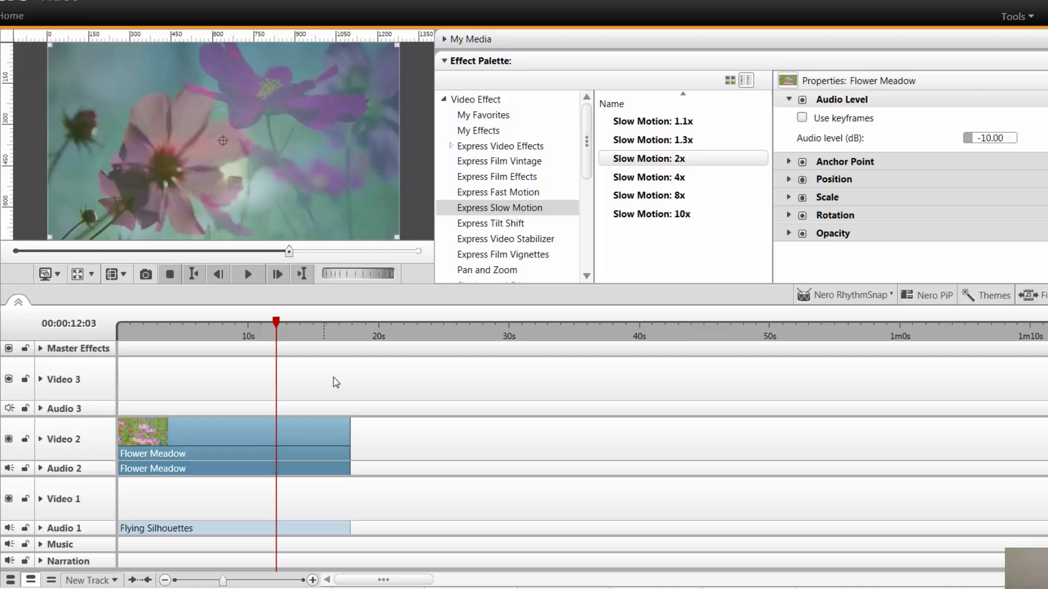
click(170, 274)
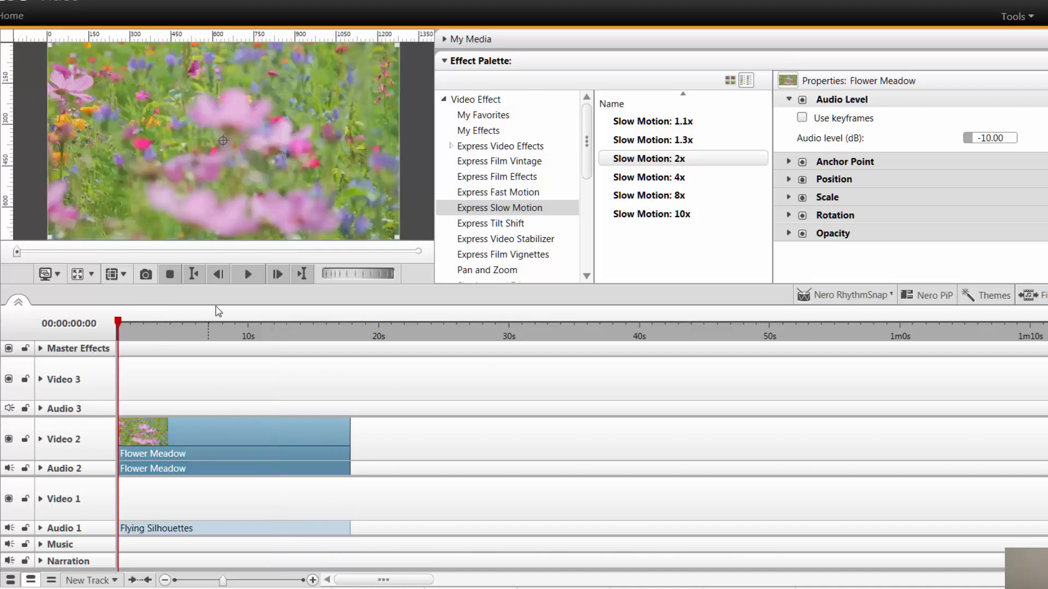
Preview the audio mix briefly, set the Flying Silhouettes clip's audio level to -10 dB and play the mix again, stopping at the start.
click(248, 274)
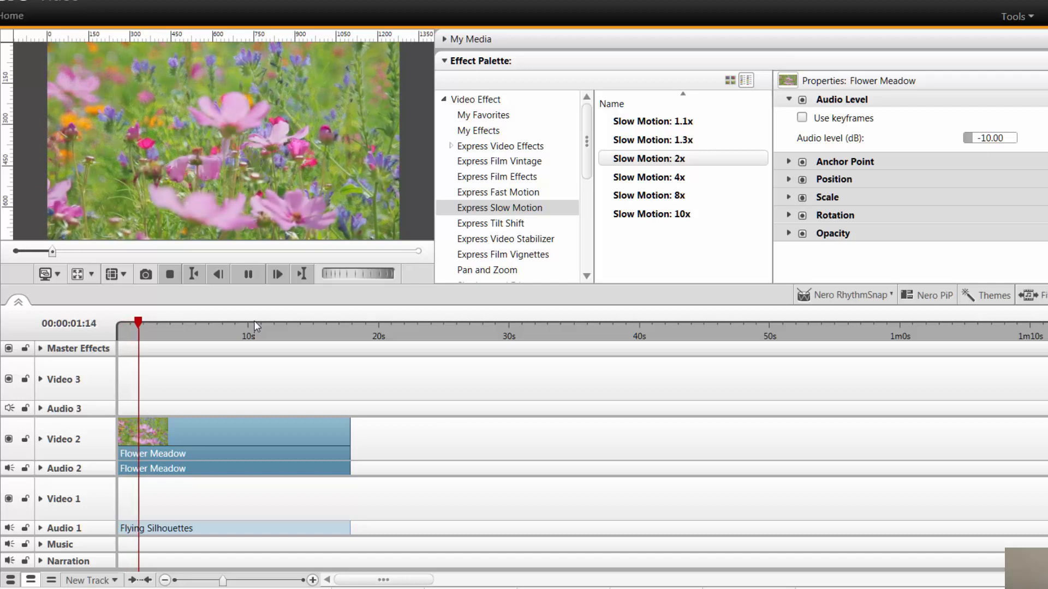
click(169, 274)
click(250, 529)
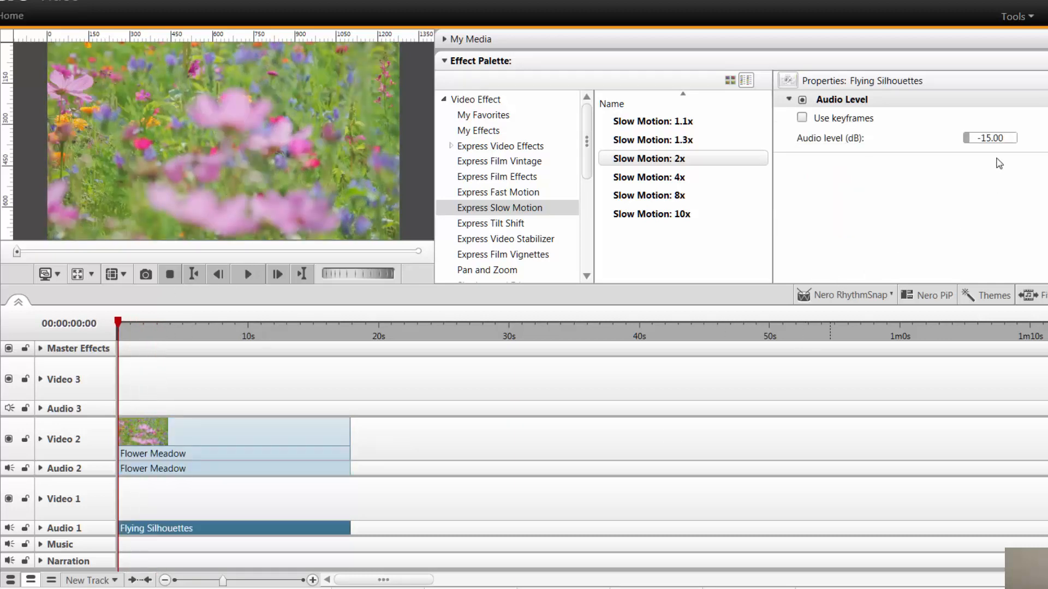
click(998, 140)
text(-)
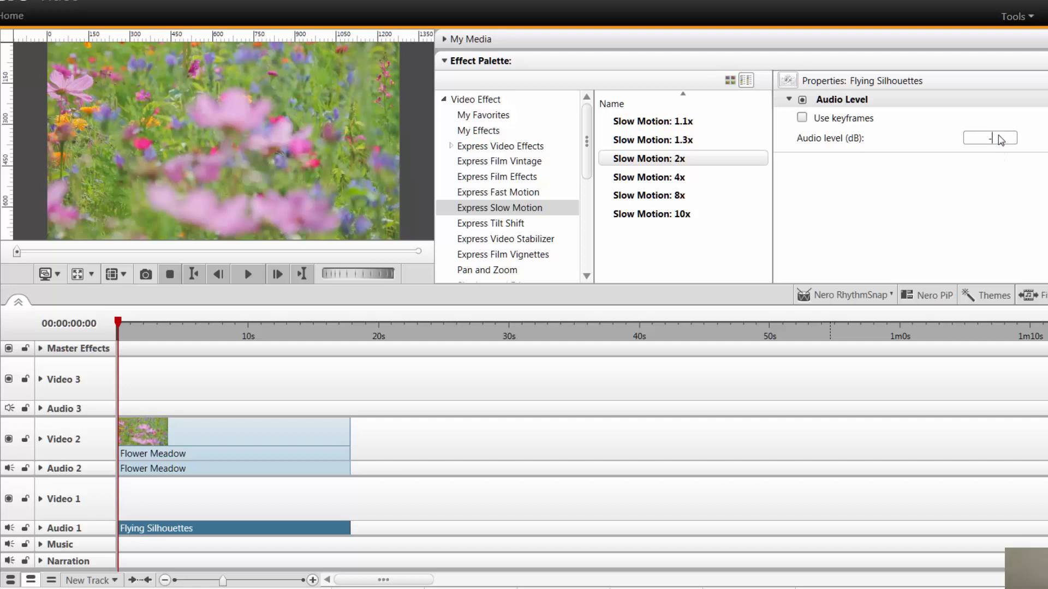
text(10.0)
key(Return)
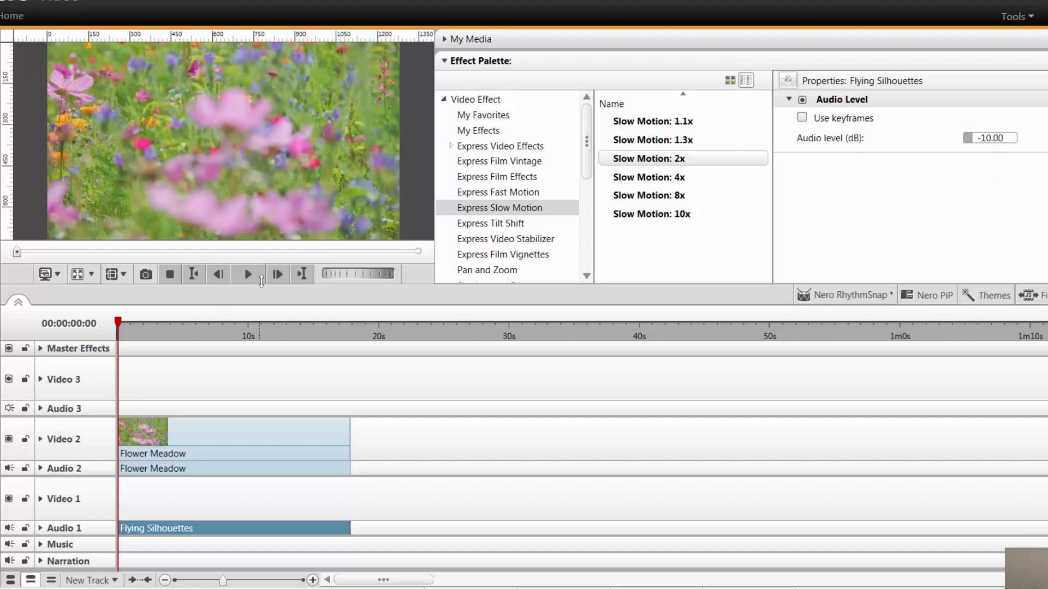
click(249, 274)
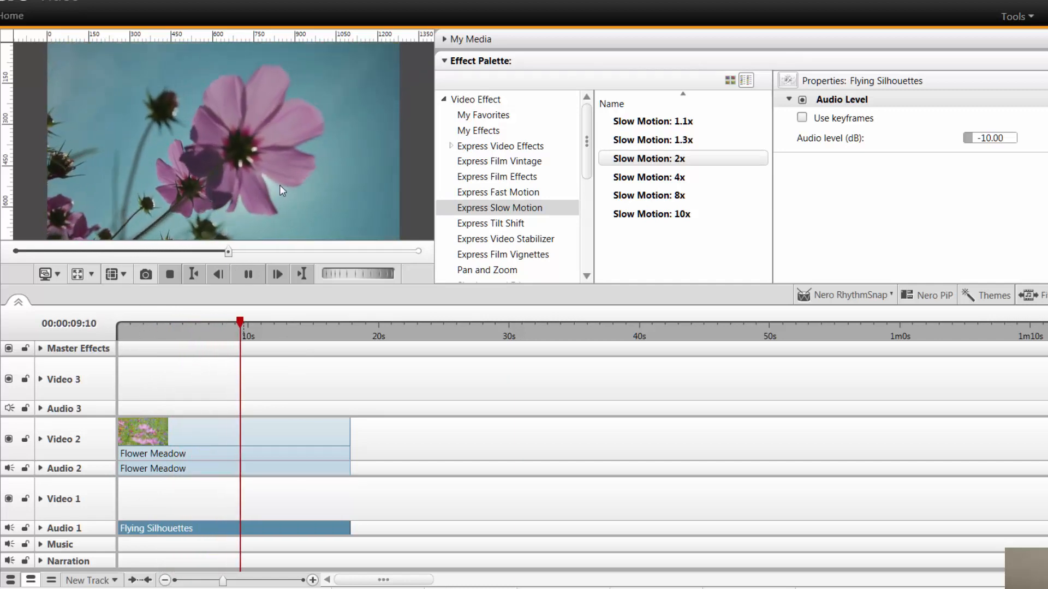
click(169, 274)
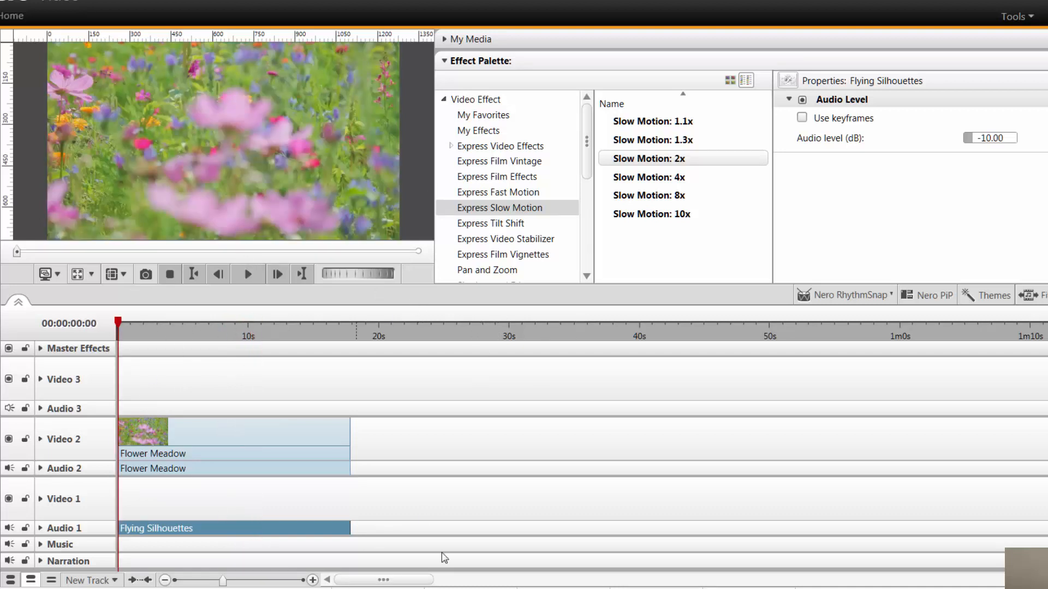
Delete the Flower Meadow and Flying Silhouettes clips from the timeline and bring back the media library.
click(246, 432)
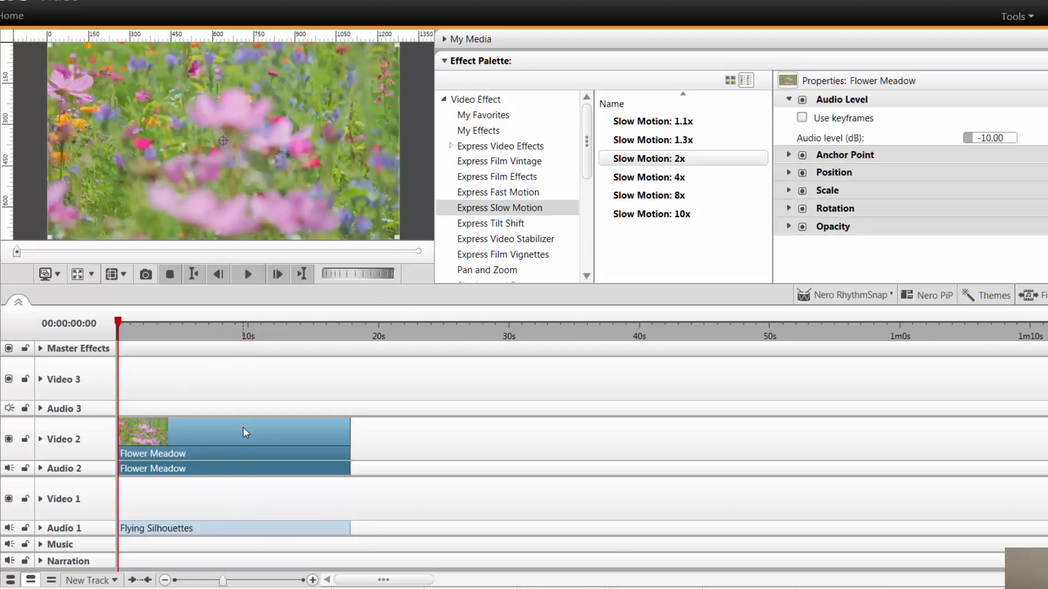
key(Delete)
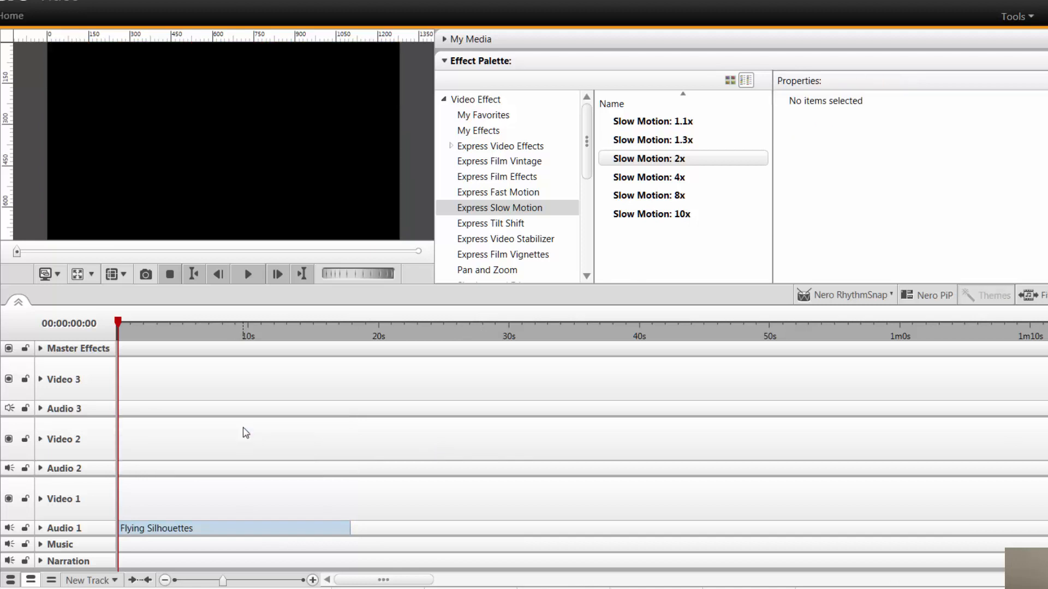
click(275, 529)
key(Delete)
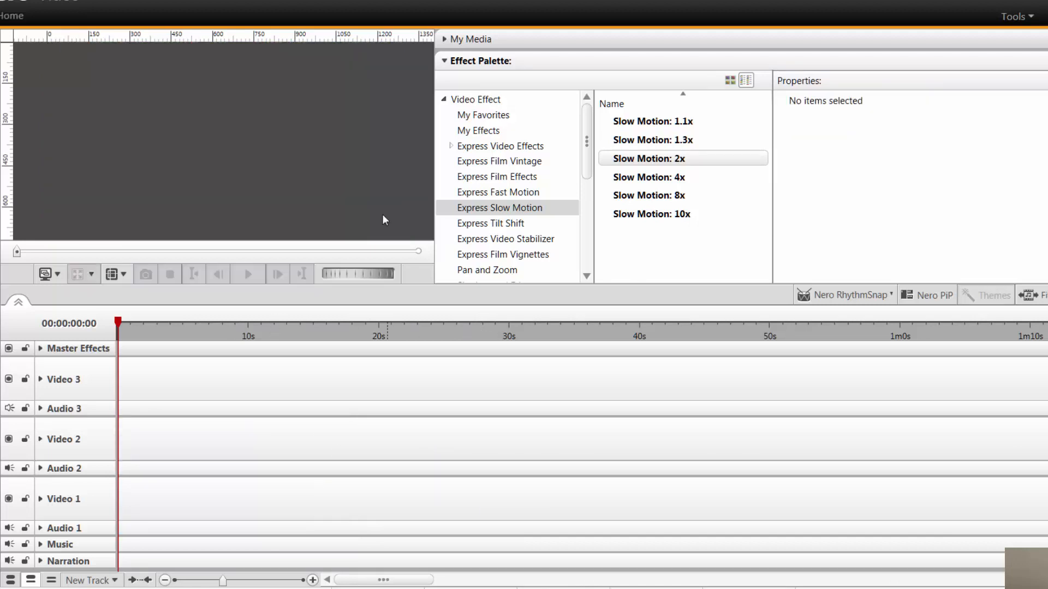
click(445, 62)
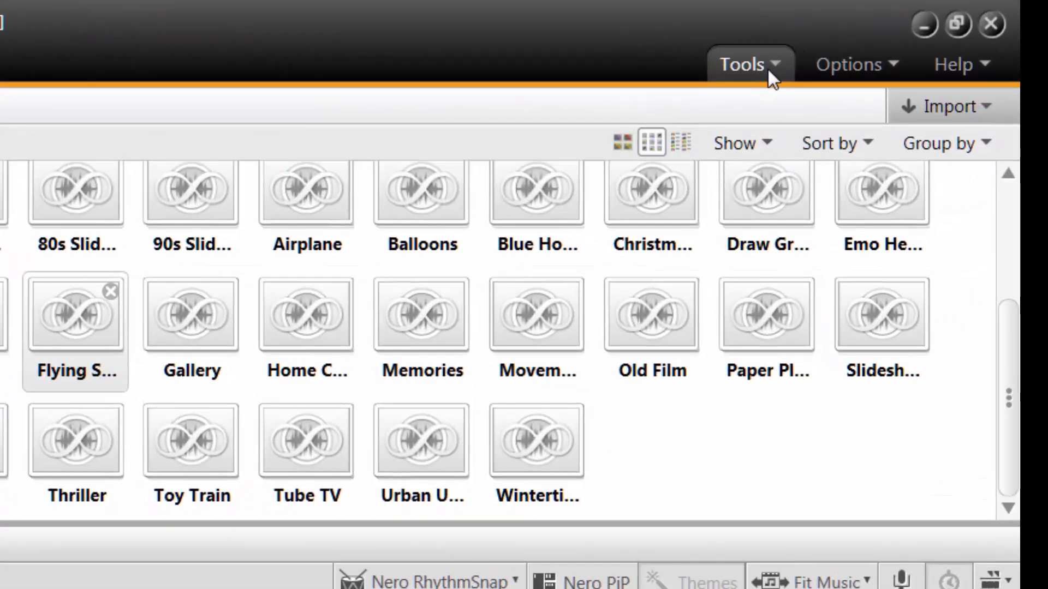
Set the movie's resolution to HDTV Full HD in the movie options.
click(1031, 21)
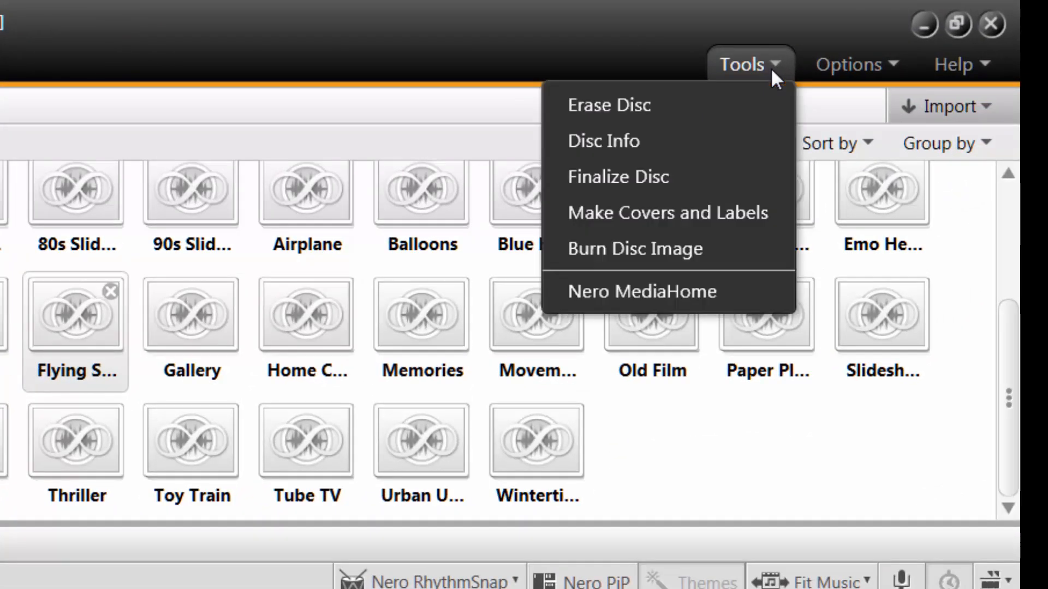
click(848, 64)
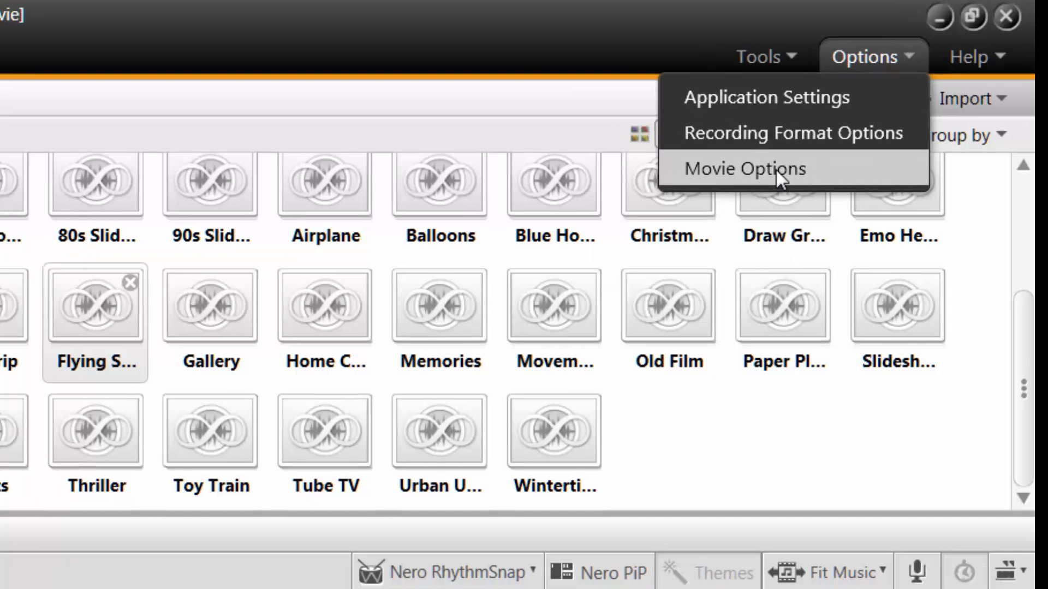
click(762, 177)
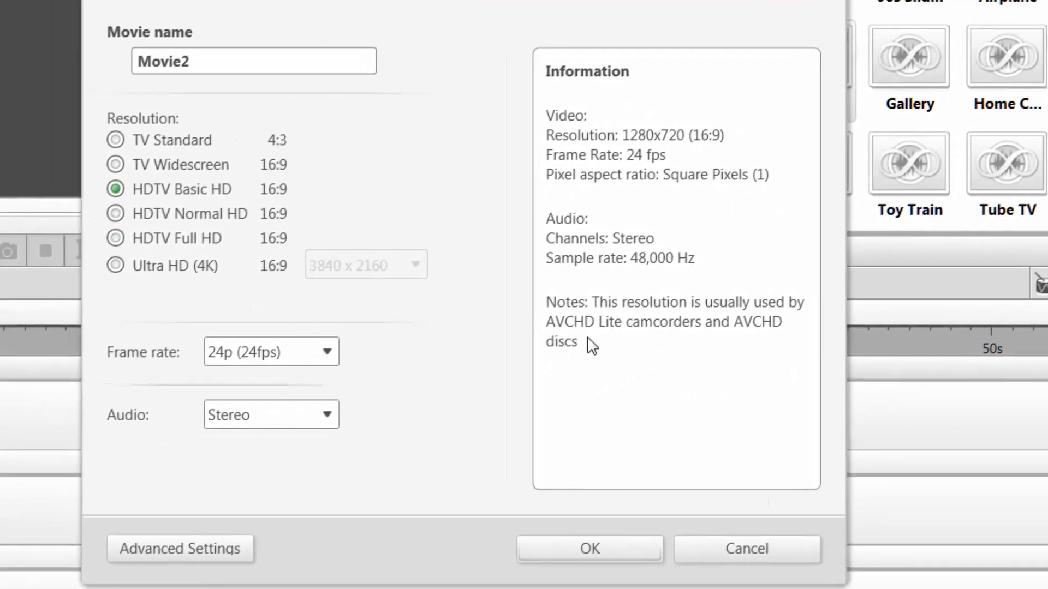
click(209, 67)
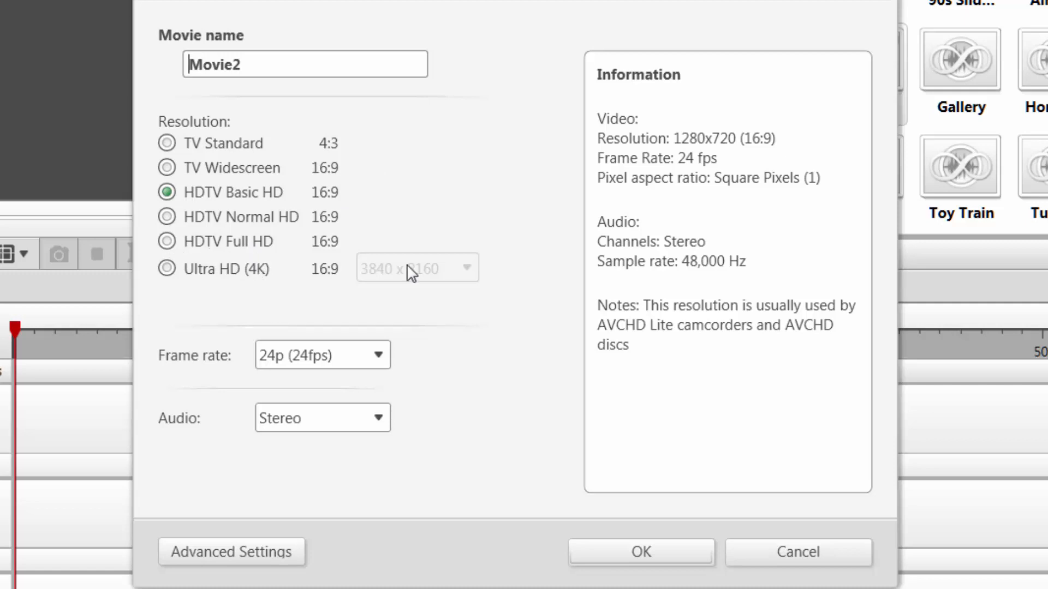
click(169, 242)
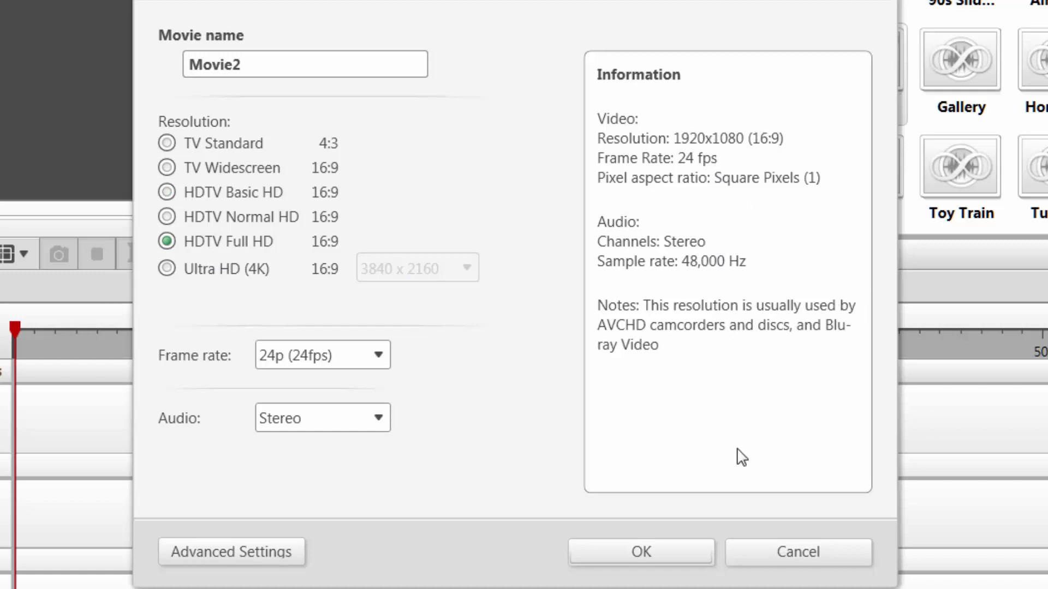
click(641, 549)
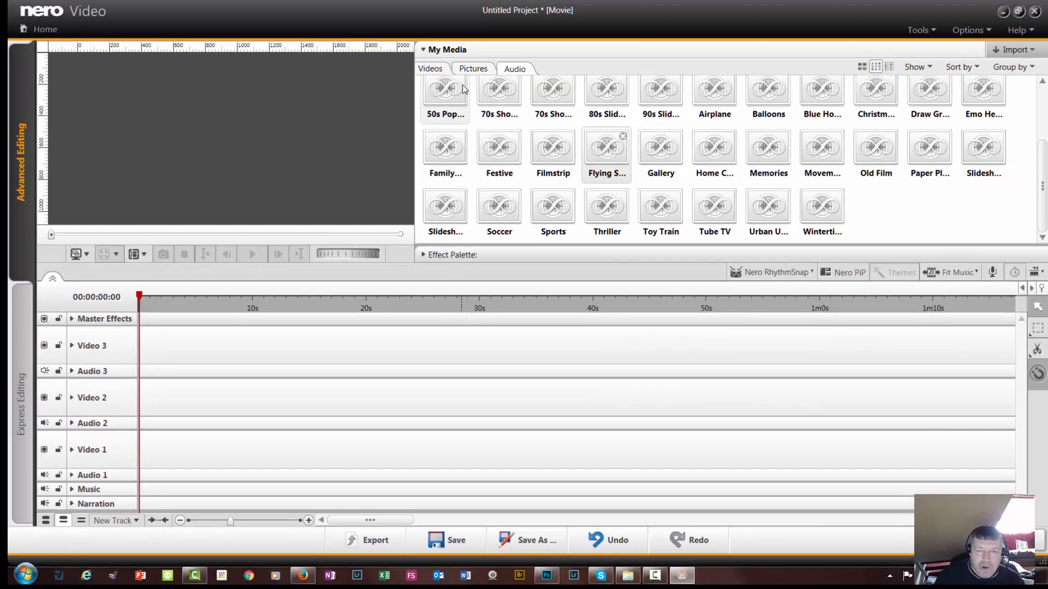
Place the Sunset picture at the start of Video 1, preview it briefly, and add the Flower Meadow video above it on Video 2.
click(473, 70)
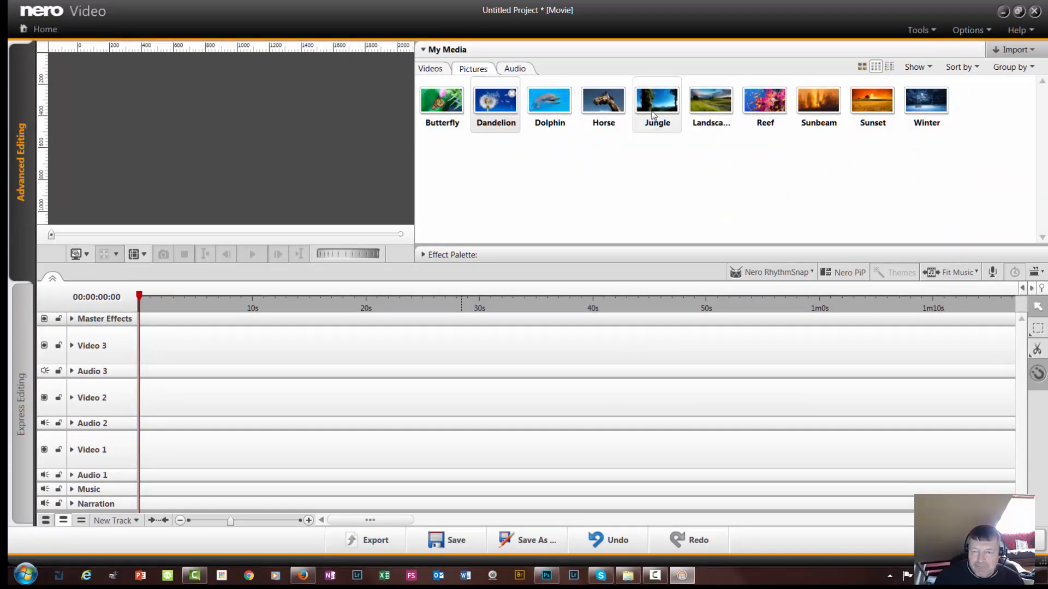
drag(868, 107, 133, 465)
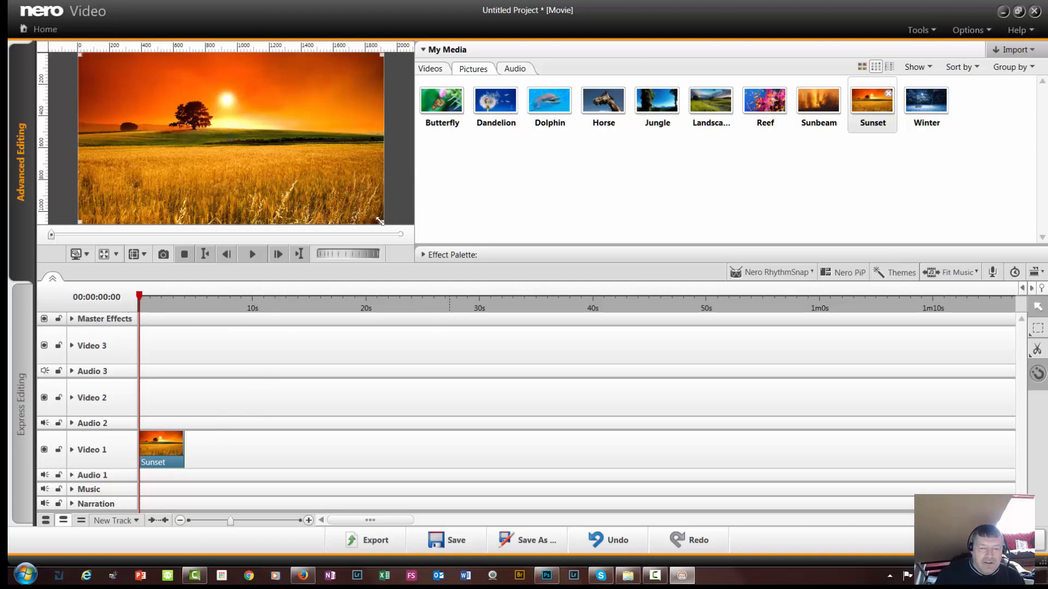
drag(379, 221, 378, 221)
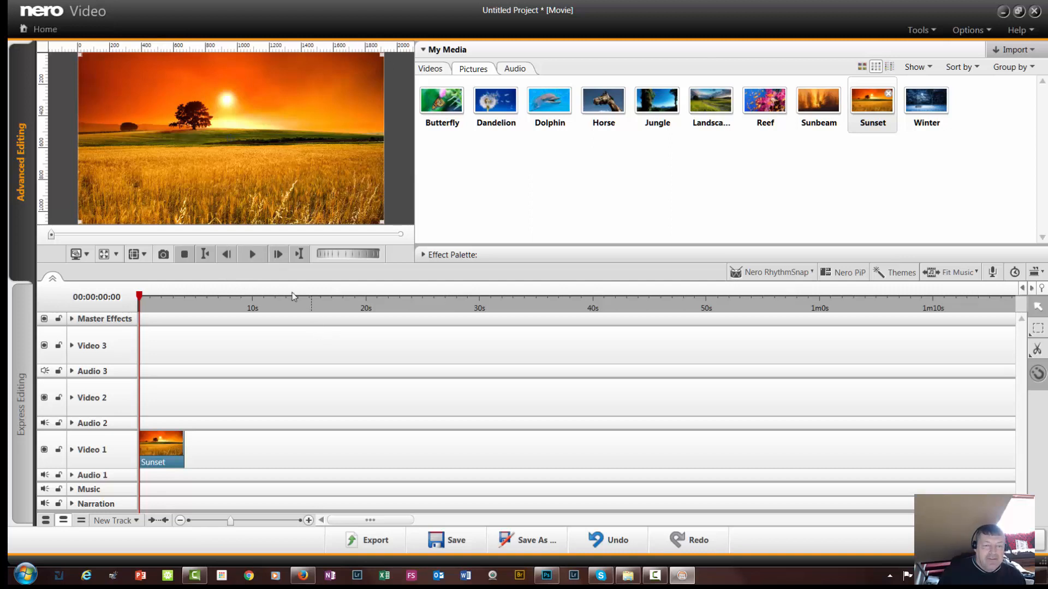
click(253, 255)
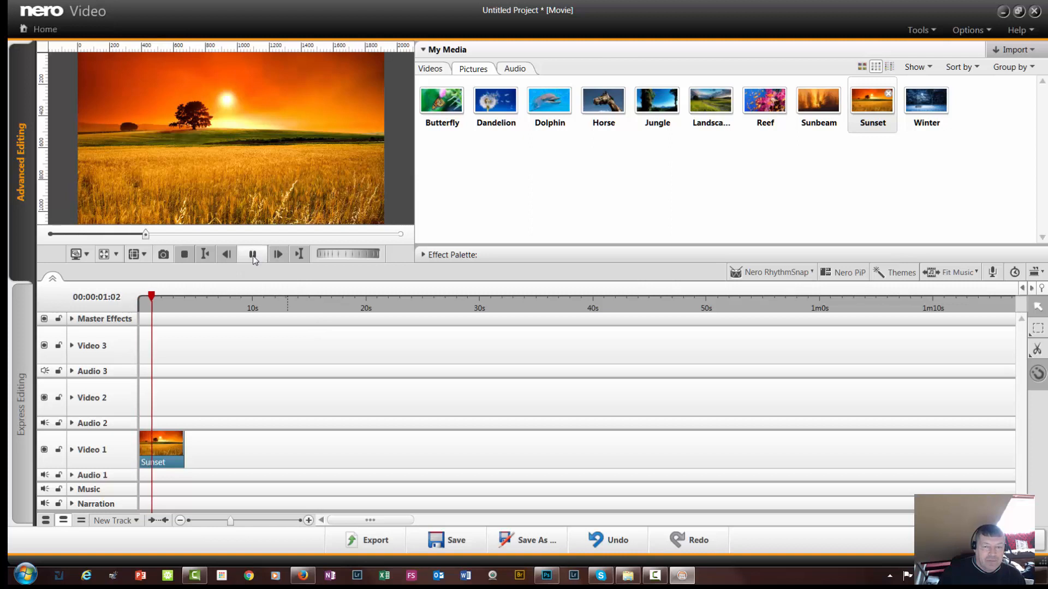
click(252, 254)
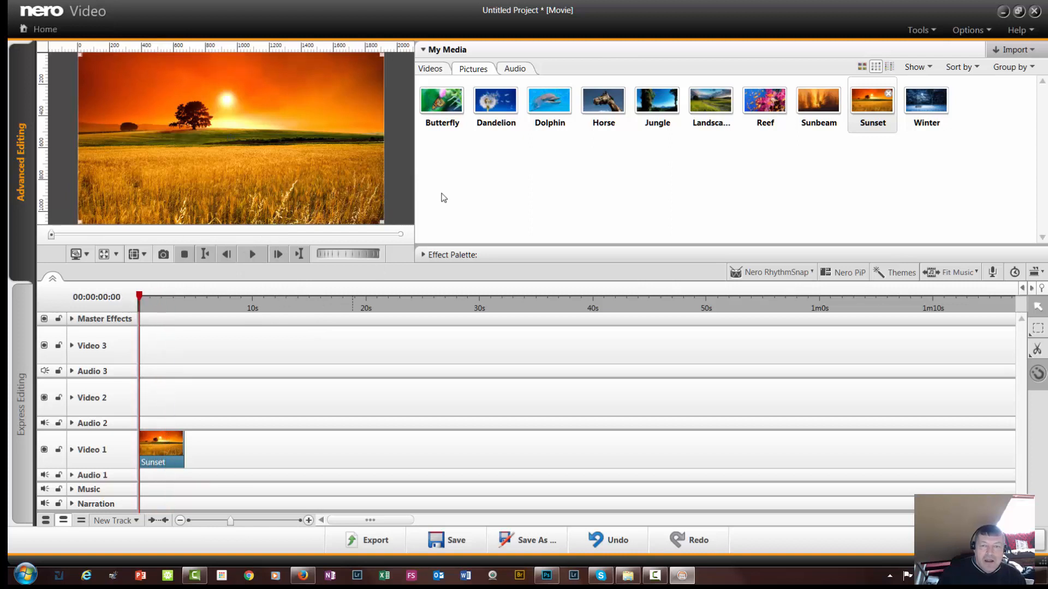
click(432, 69)
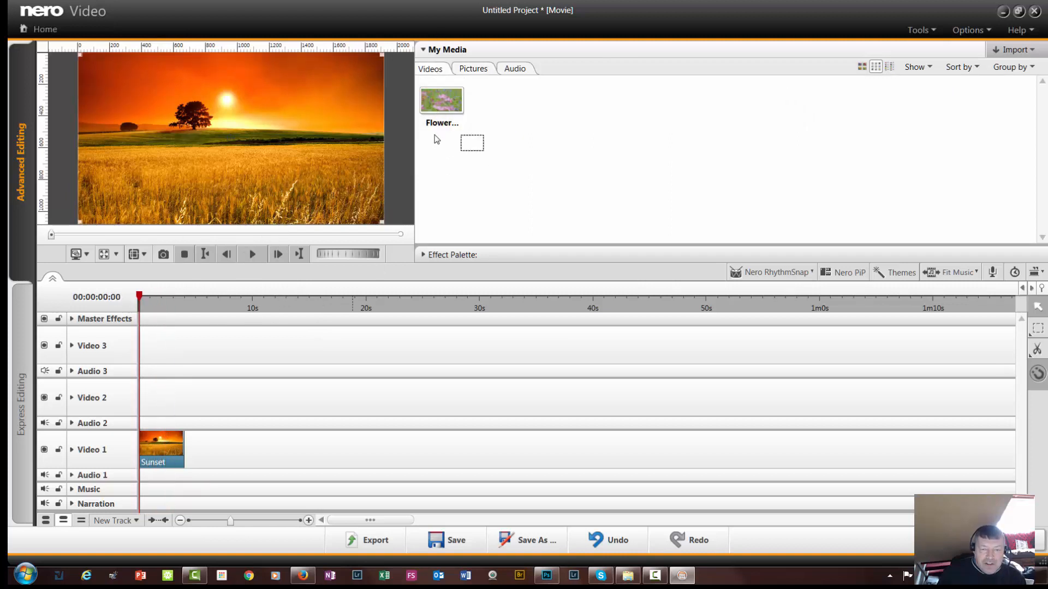
drag(437, 112, 136, 397)
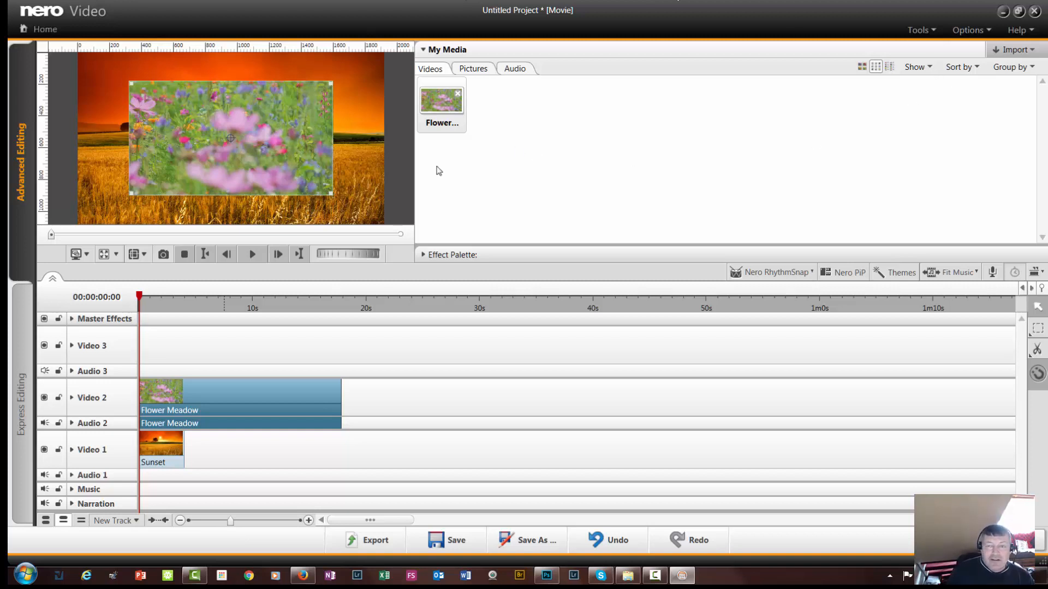
Examine the available frame rates in the movie options and cancel the dialog.
click(969, 30)
click(943, 83)
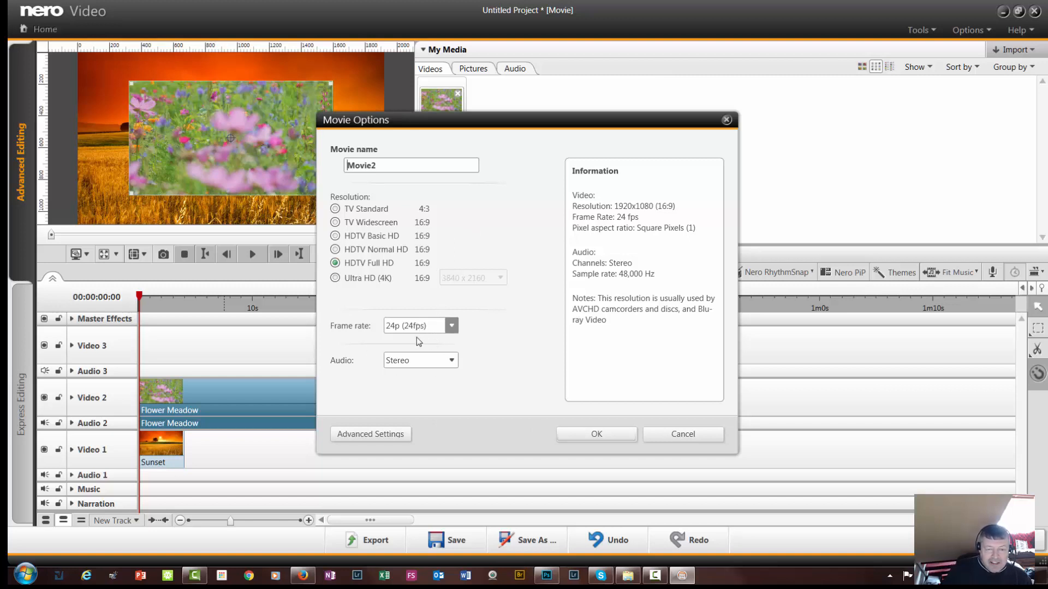
click(455, 330)
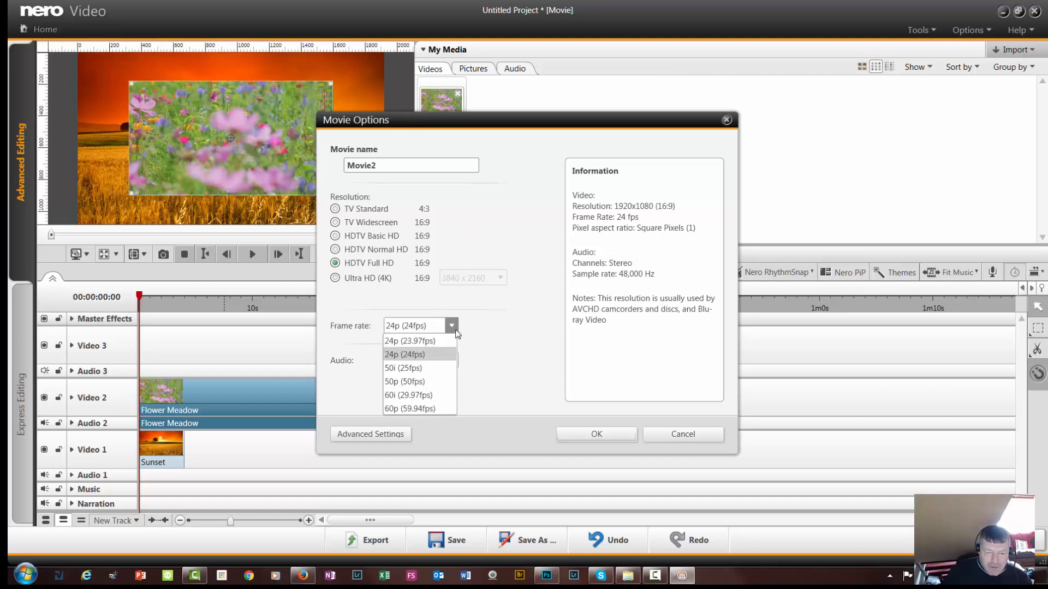
click(528, 358)
click(716, 435)
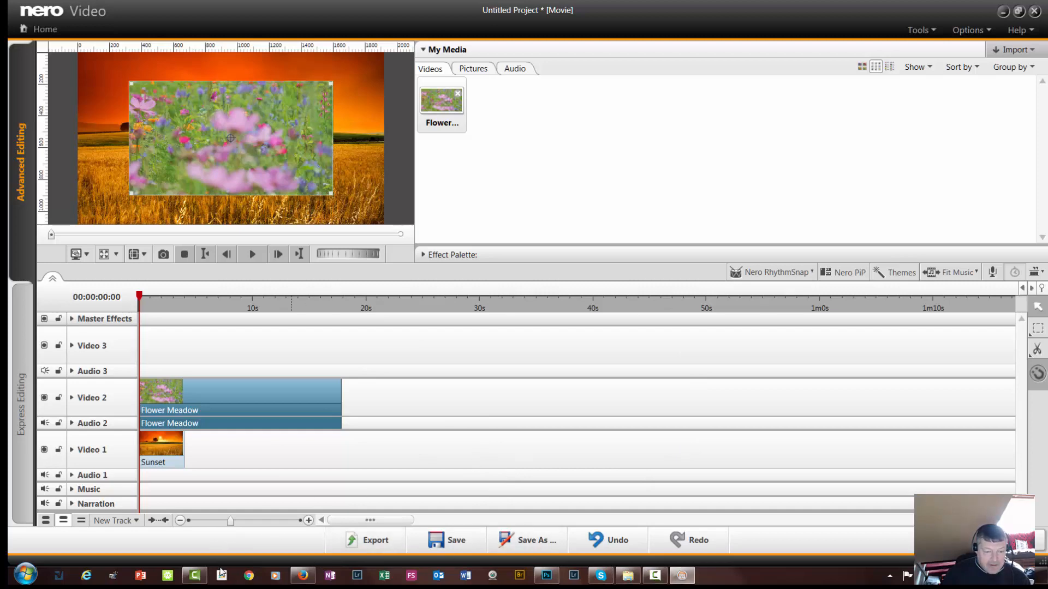
Switch to Firefox to show the Freesound website.
click(301, 576)
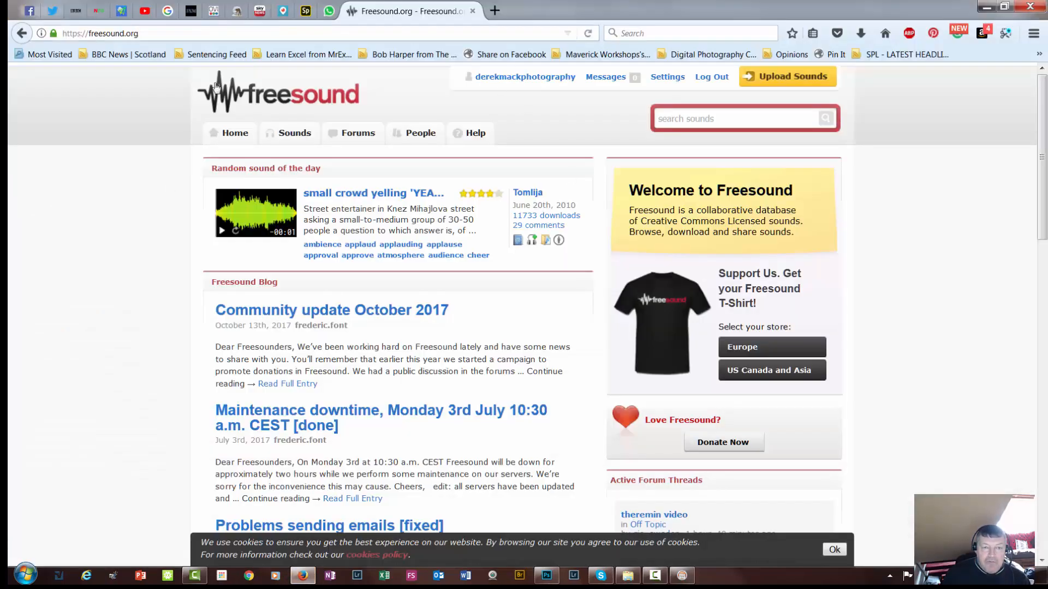